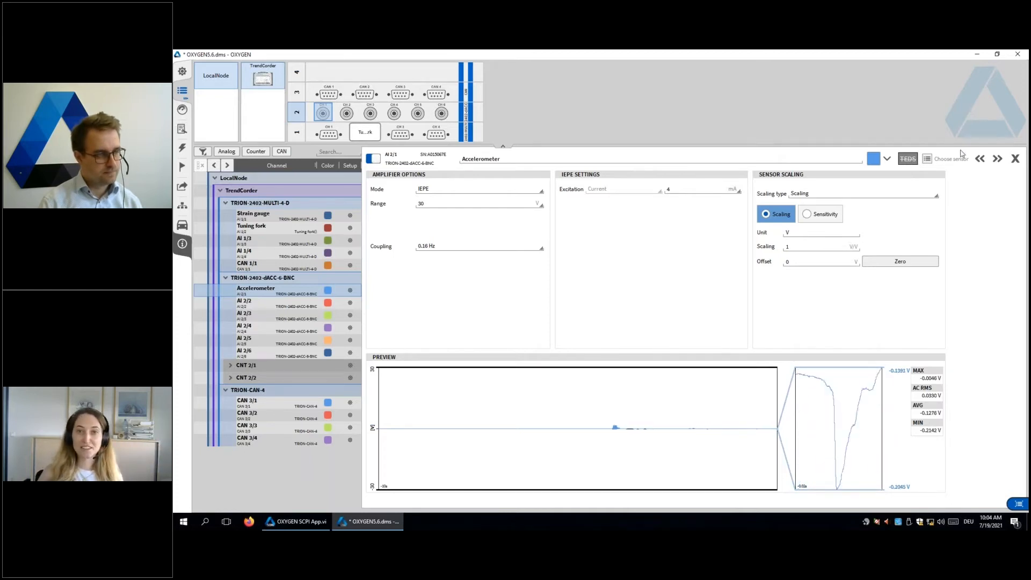
Step: Enable TEDS on the Accelerometer channel and review its TEDS scaling values and full TEDS information
click(908, 161)
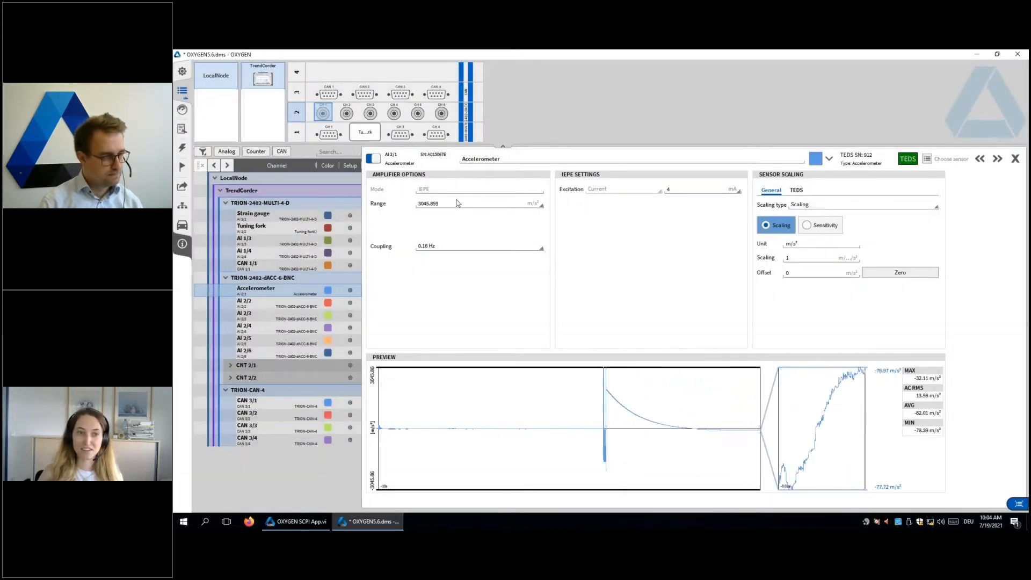
click(799, 192)
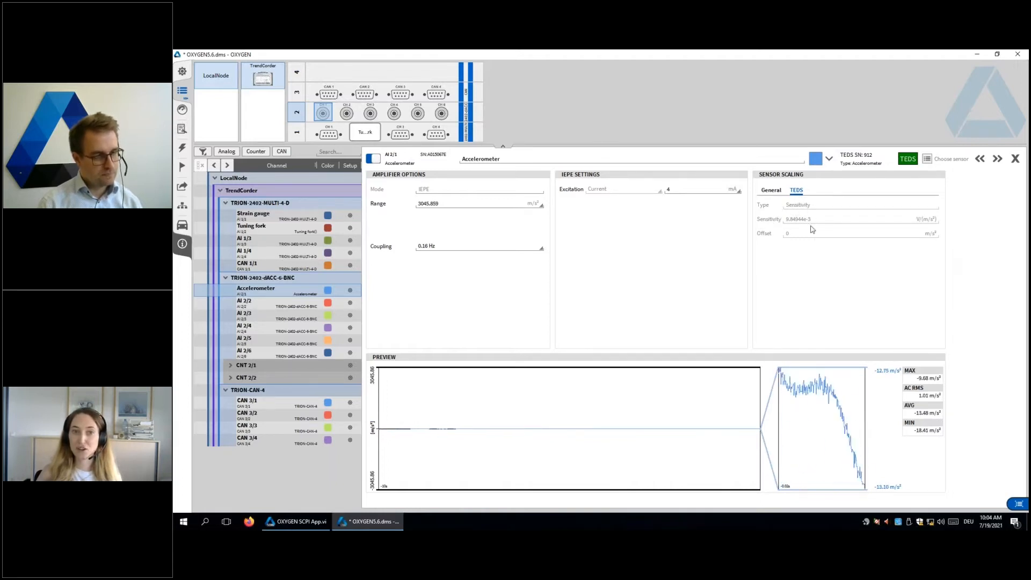
click(860, 157)
scroll(840, 228, down, 1)
scroll(841, 228, down, 4)
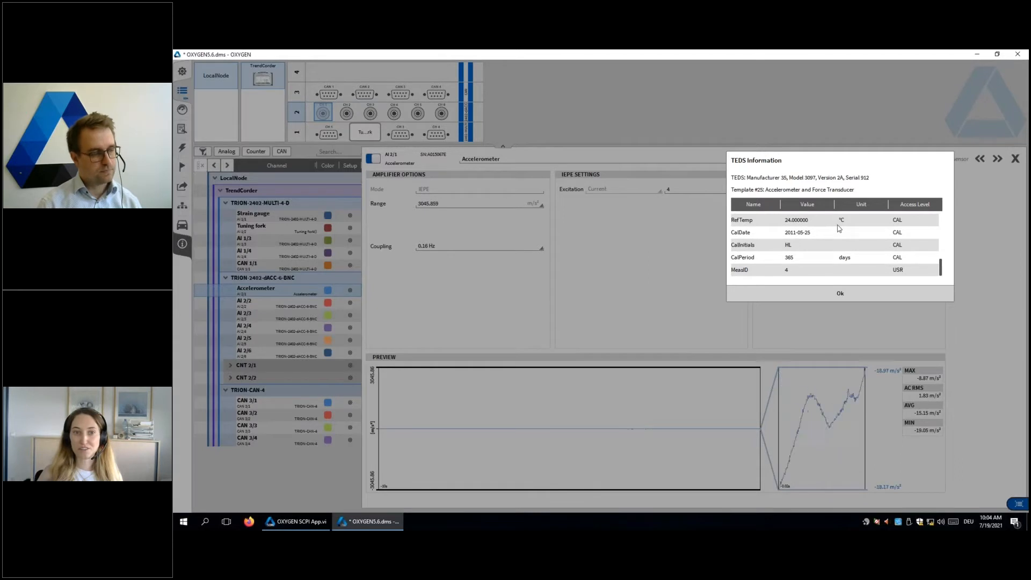
scroll(772, 247, up, 8)
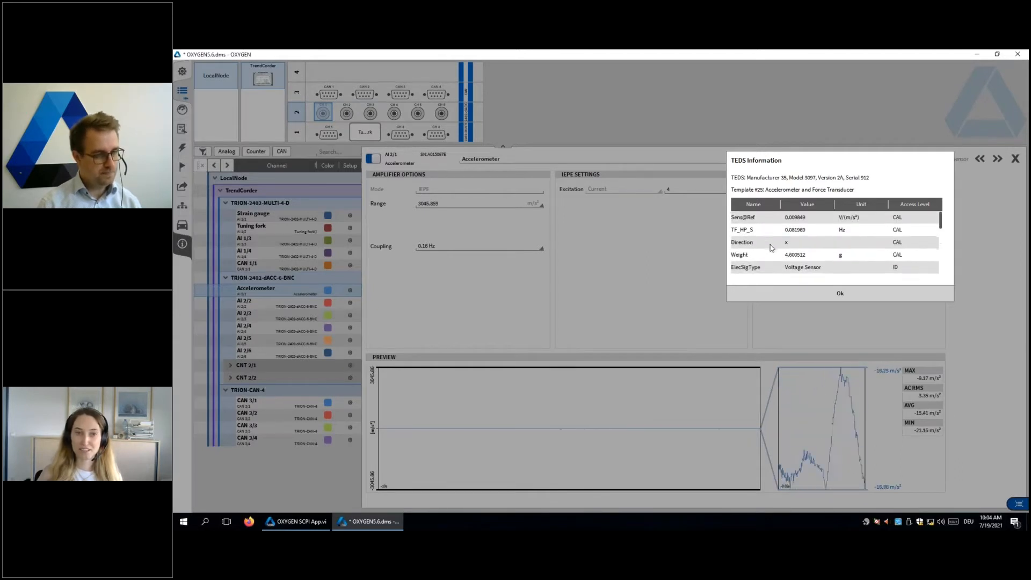
click(841, 293)
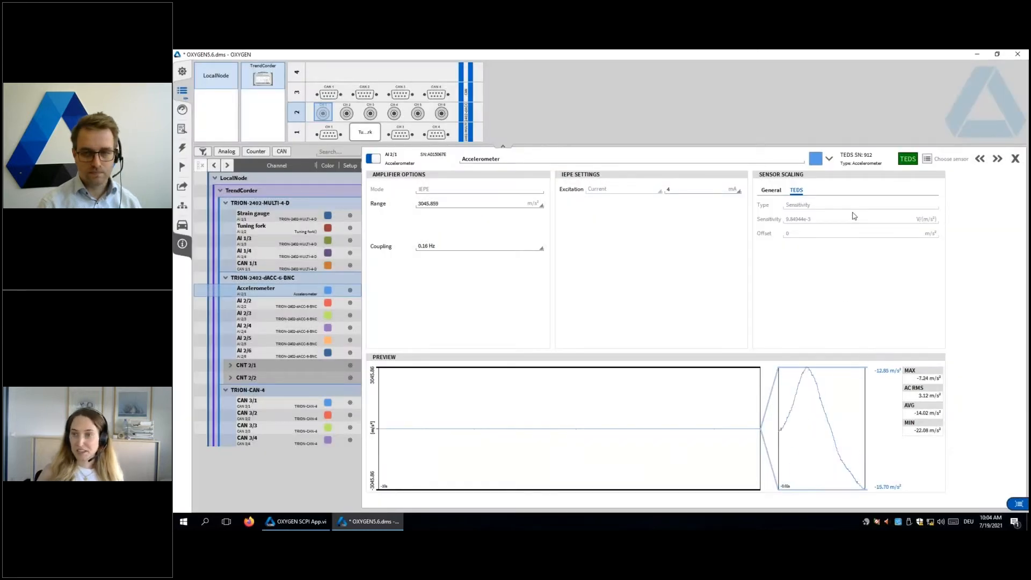
Step: Switch TEDS off and back on for the Accelerometer channel and close its setup
click(911, 160)
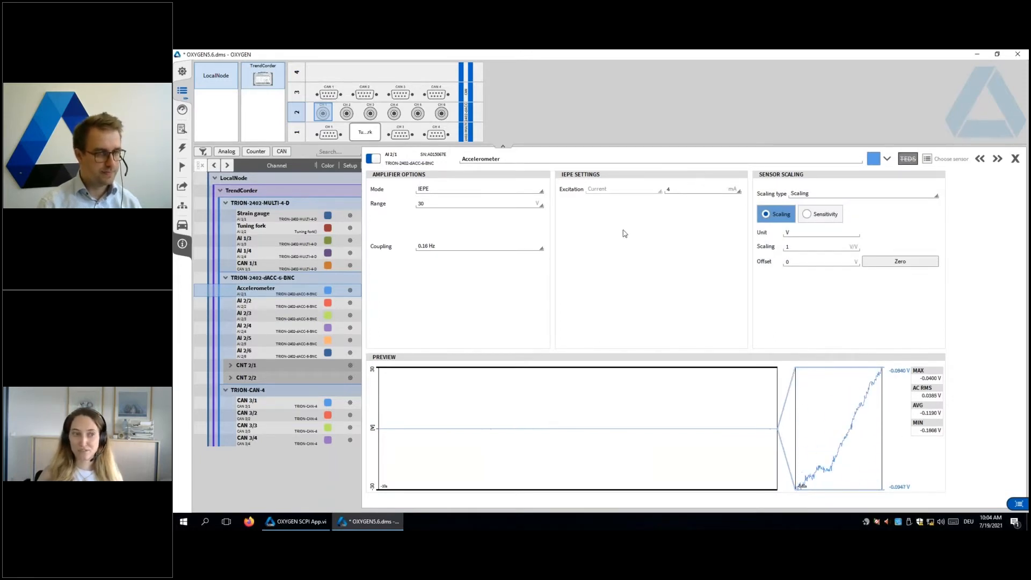
click(913, 161)
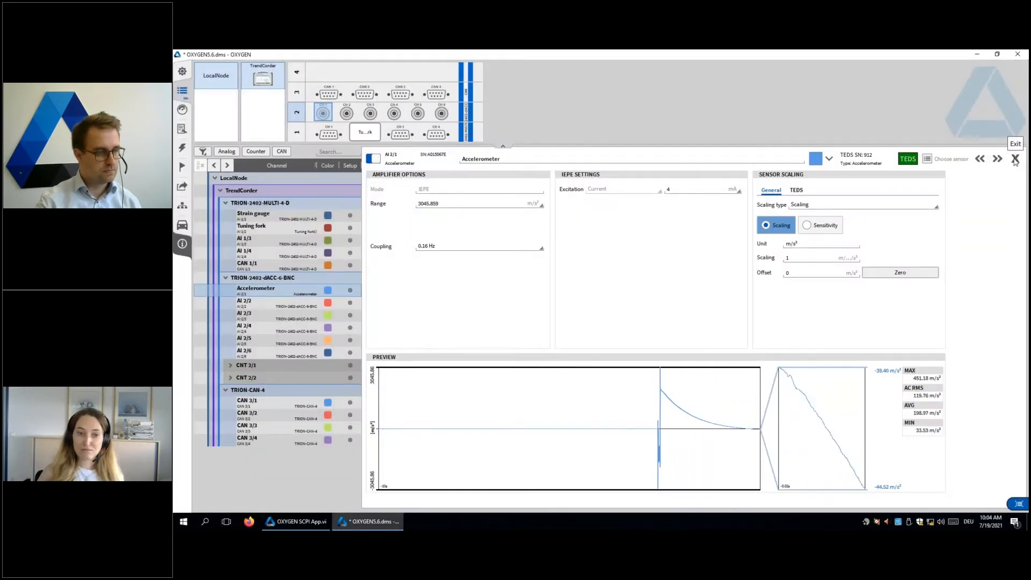
click(1015, 160)
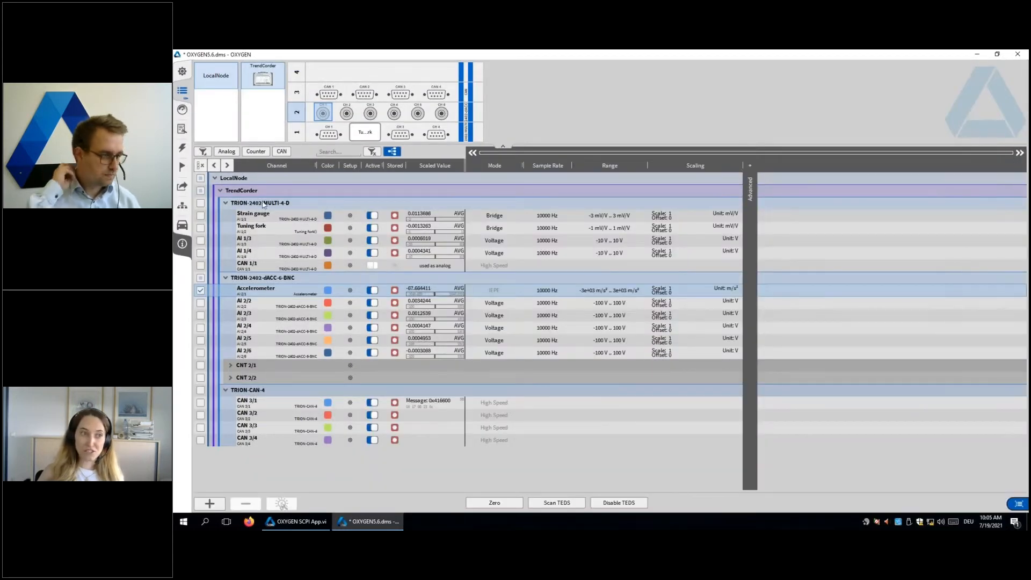
Step: Try enabling TEDS on the Tuning fork channel, and switch it off again
click(354, 217)
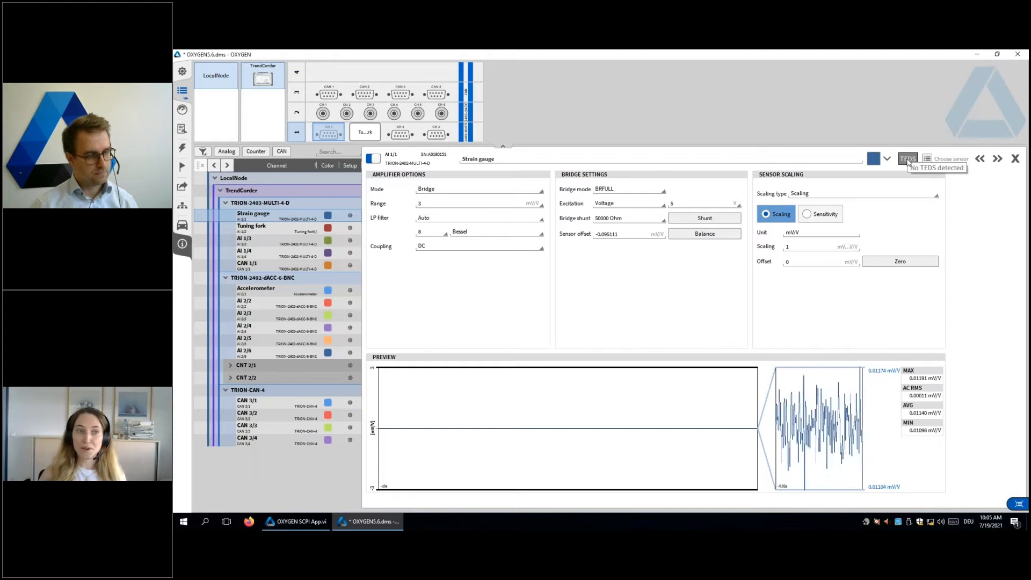
click(352, 228)
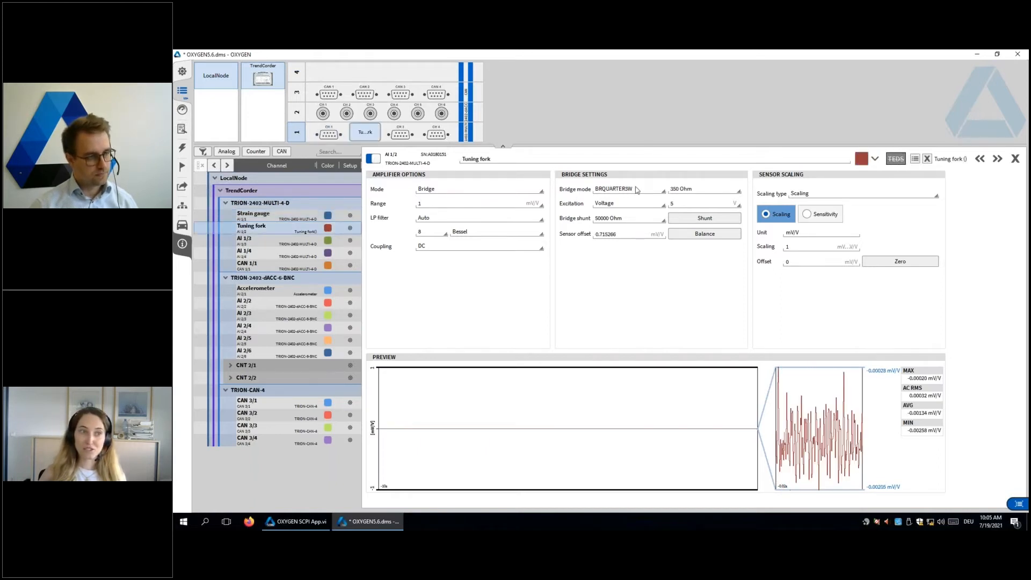
click(897, 159)
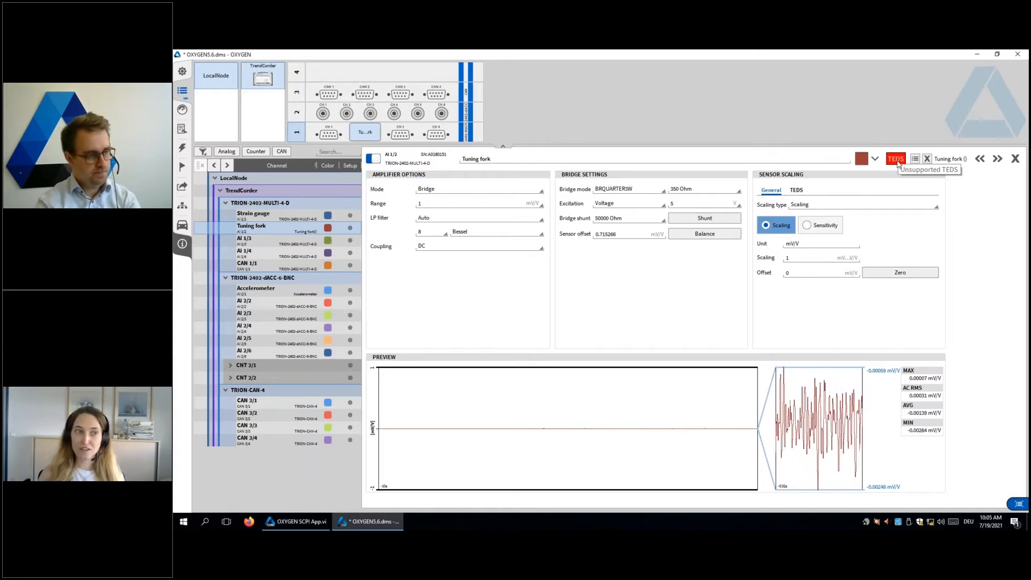
click(899, 161)
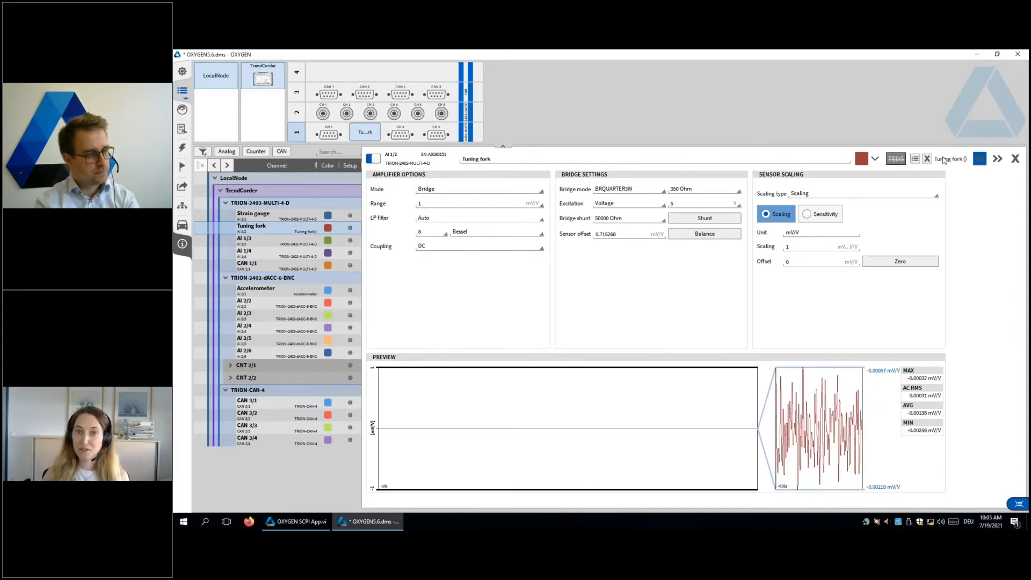
Step: Try reading TEDS on the Strain gauge channel, return to the Tuning fork channel and close the setup
click(980, 158)
click(909, 161)
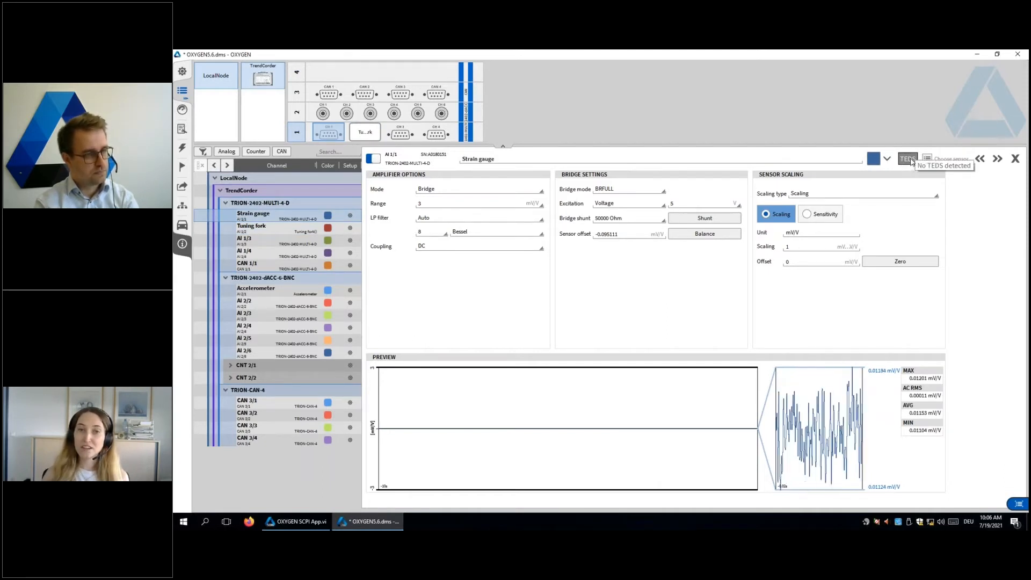
click(997, 158)
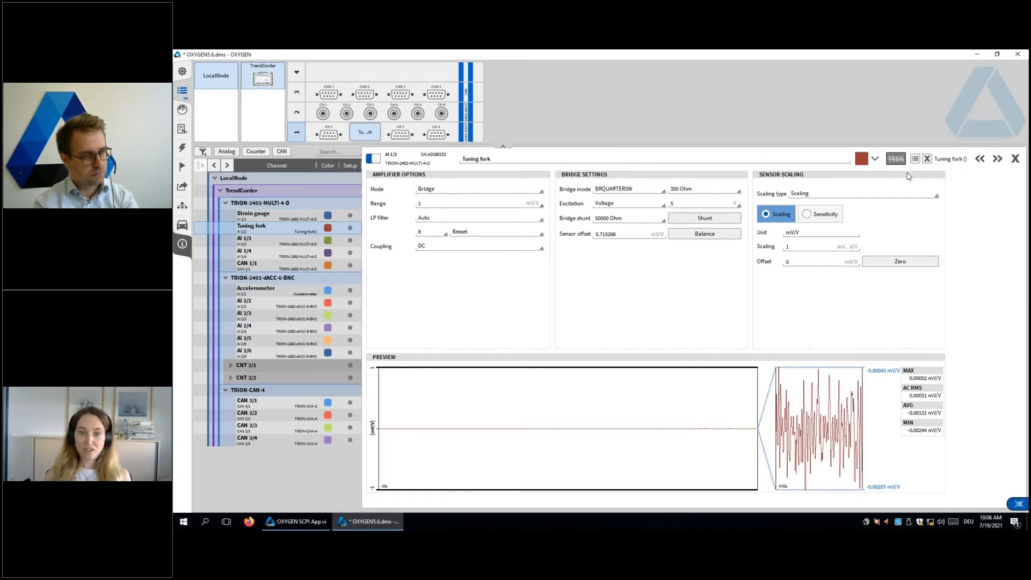
click(1015, 159)
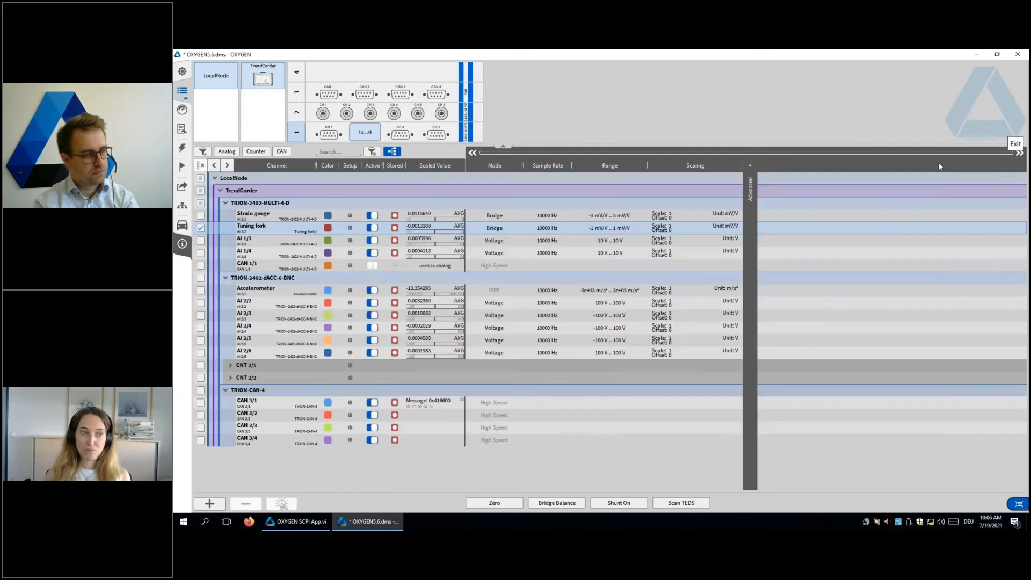
Step: Review the Accelerometer channel's setup with TEDS enabled, and deselect the channel in the channel list
click(350, 293)
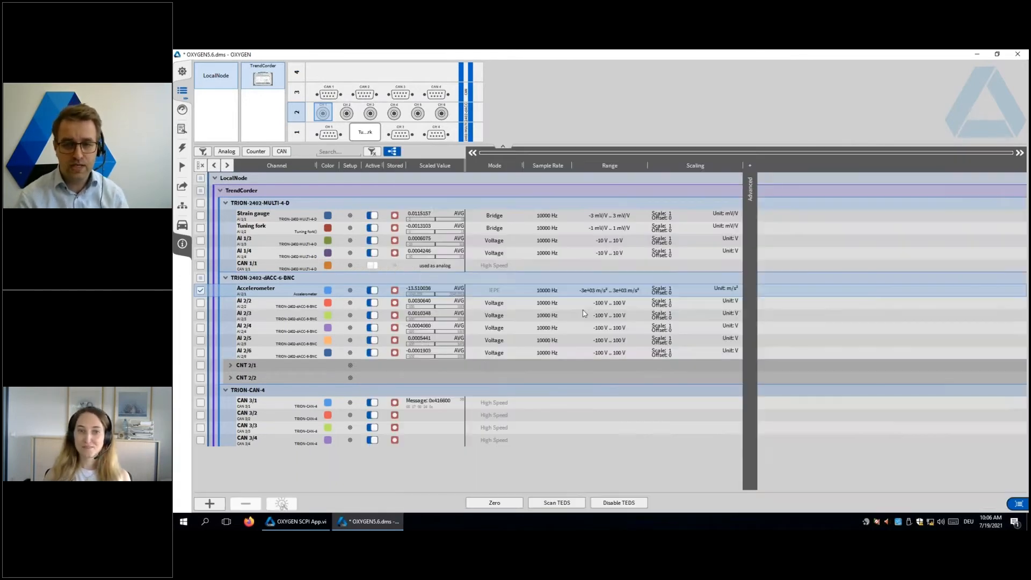
click(1015, 158)
click(201, 290)
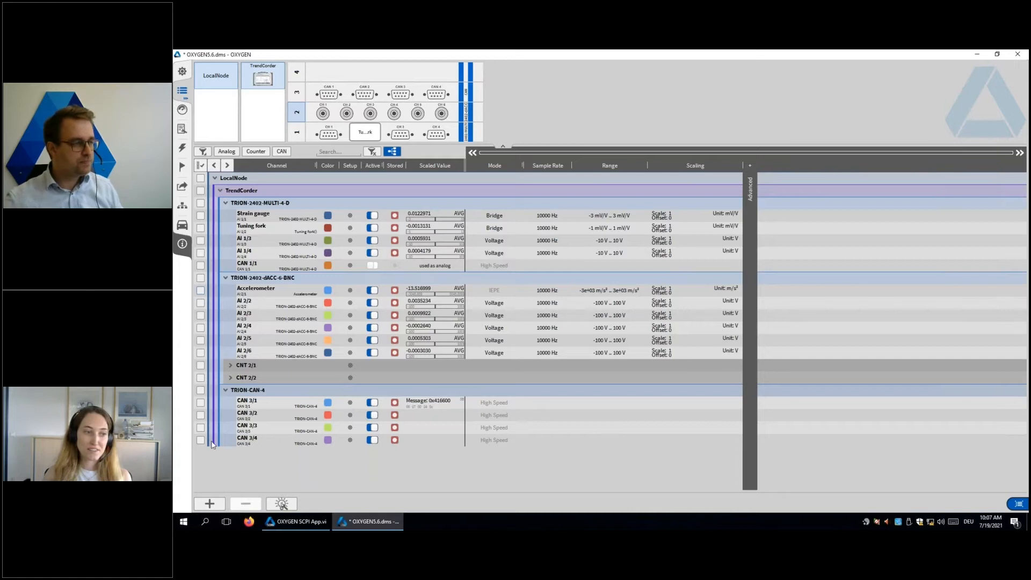
click(201, 402)
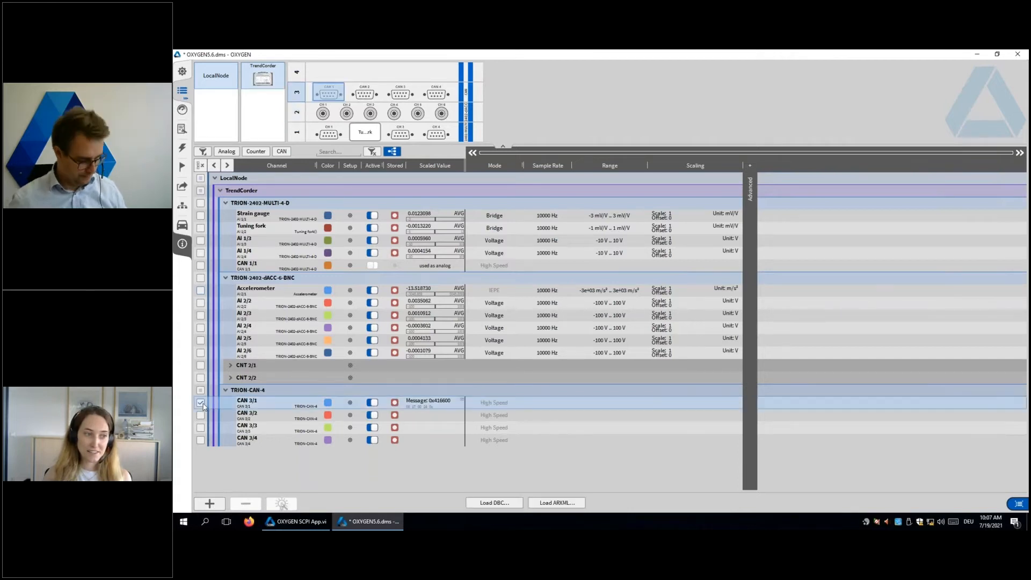
click(210, 504)
scroll(415, 363, down, 5)
click(426, 375)
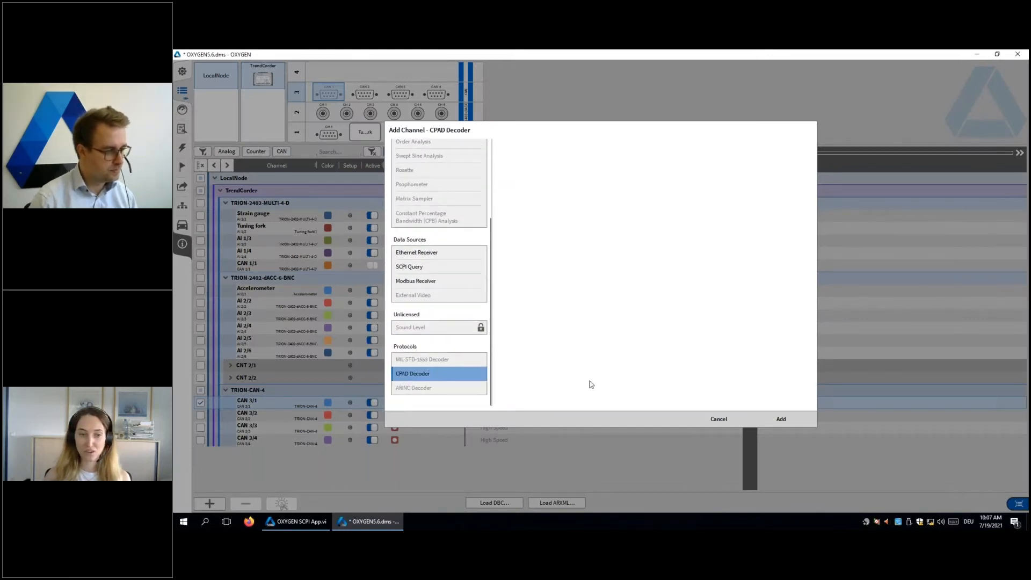
click(714, 417)
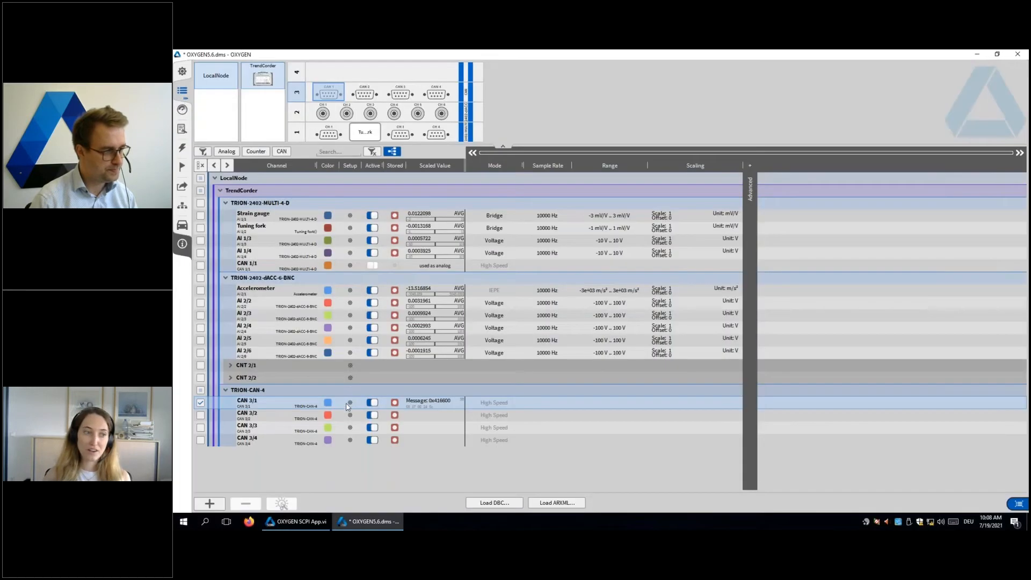
Step: Add a CPAD decoder to the CAN 3/1 port from its channel setup
click(350, 403)
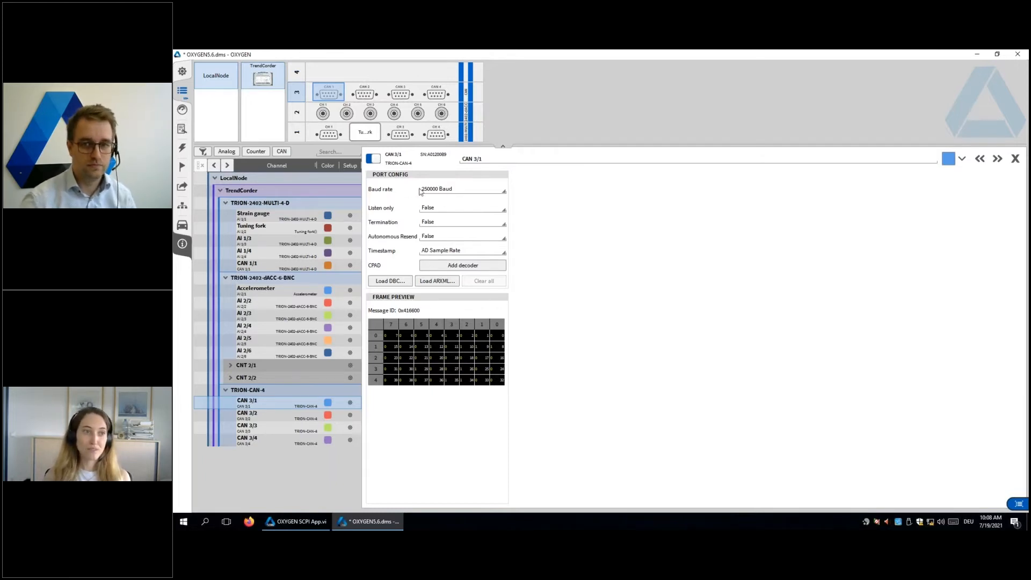
click(462, 265)
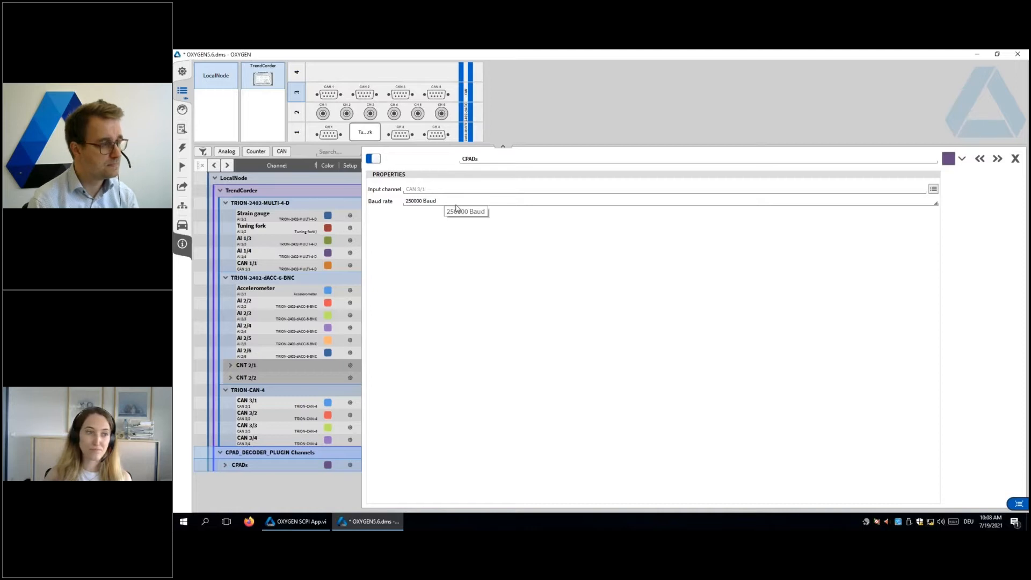
click(1014, 159)
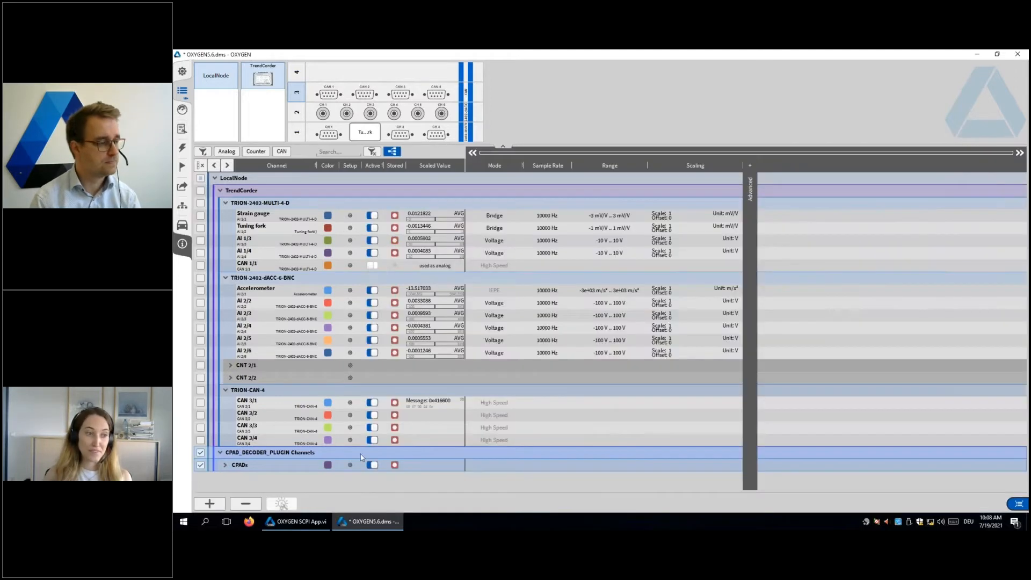
Step: Expand the CPADs group and its module to examine the decoded temperature channels, and collapse the module again
click(226, 465)
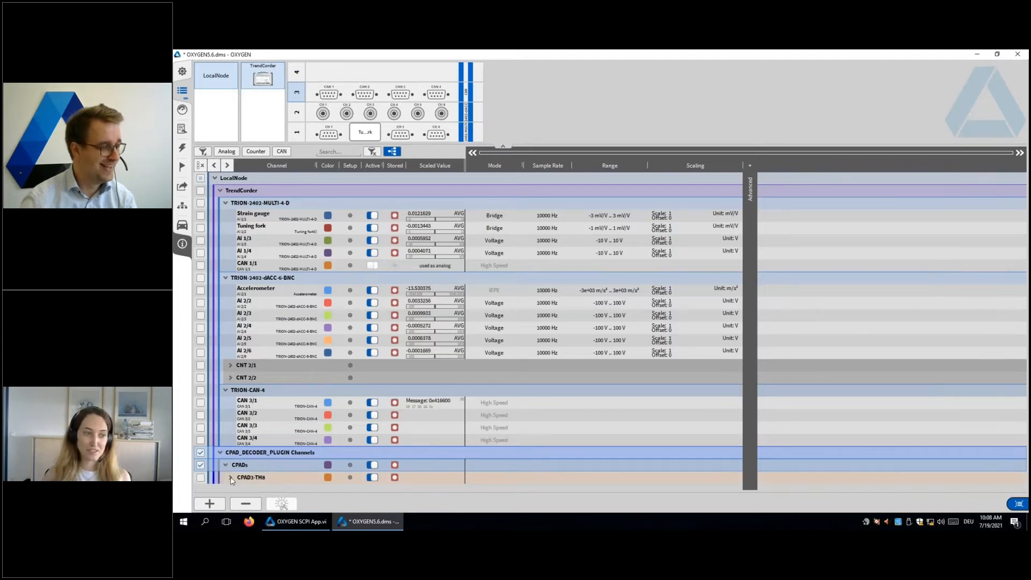
click(231, 477)
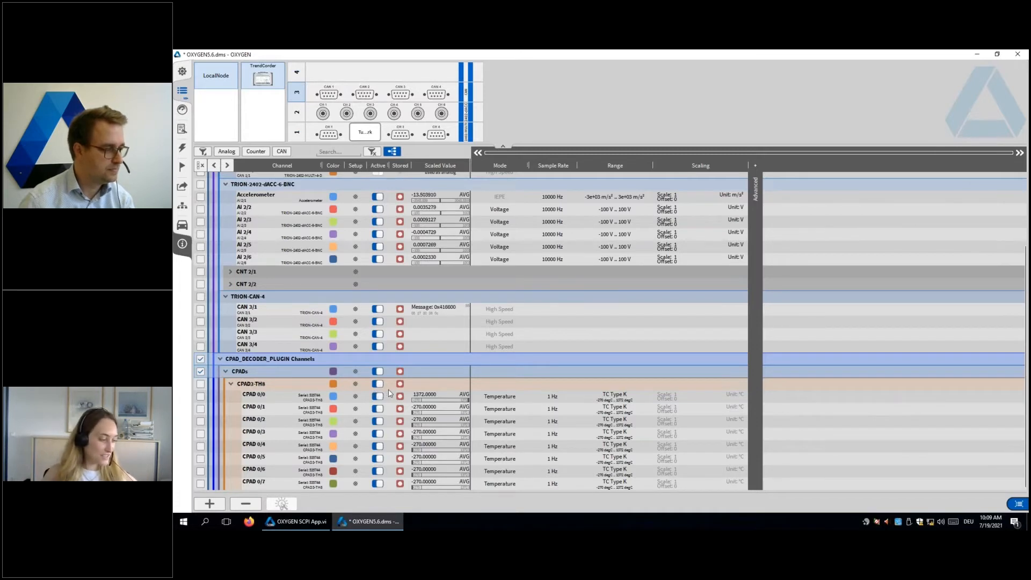
scroll(390, 394, up, 5)
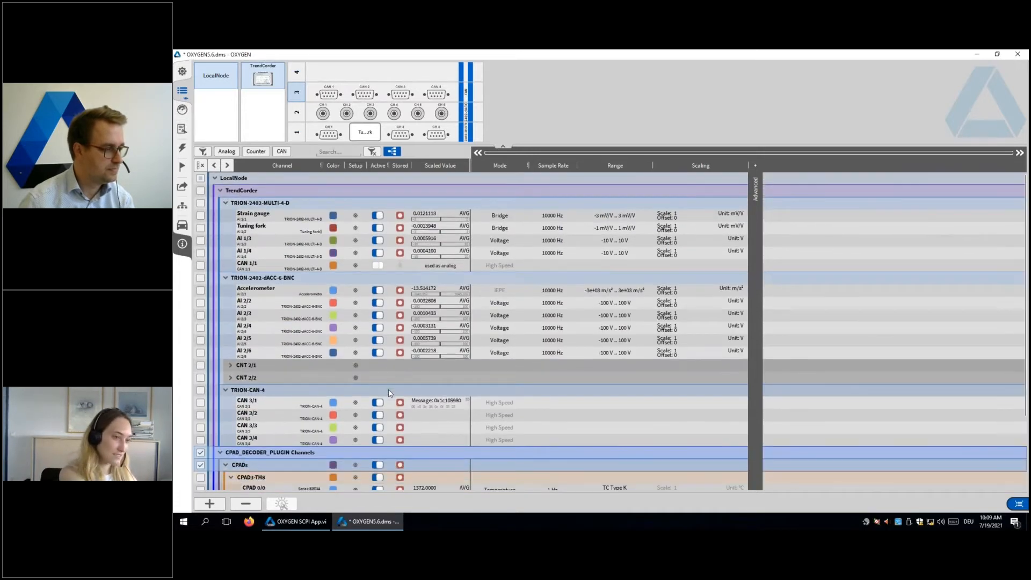
scroll(525, 410, down, 2)
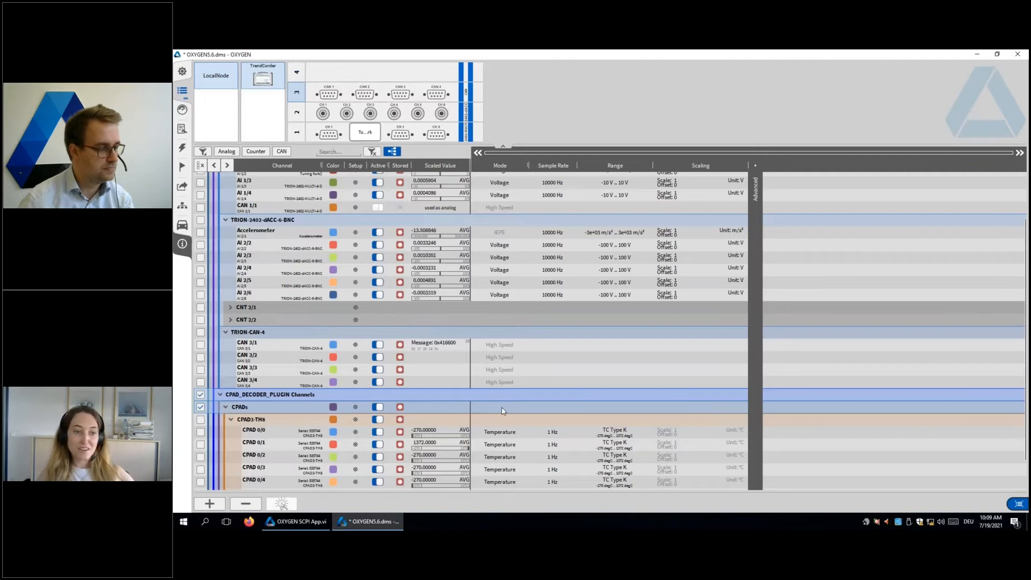
scroll(388, 393, down, 1)
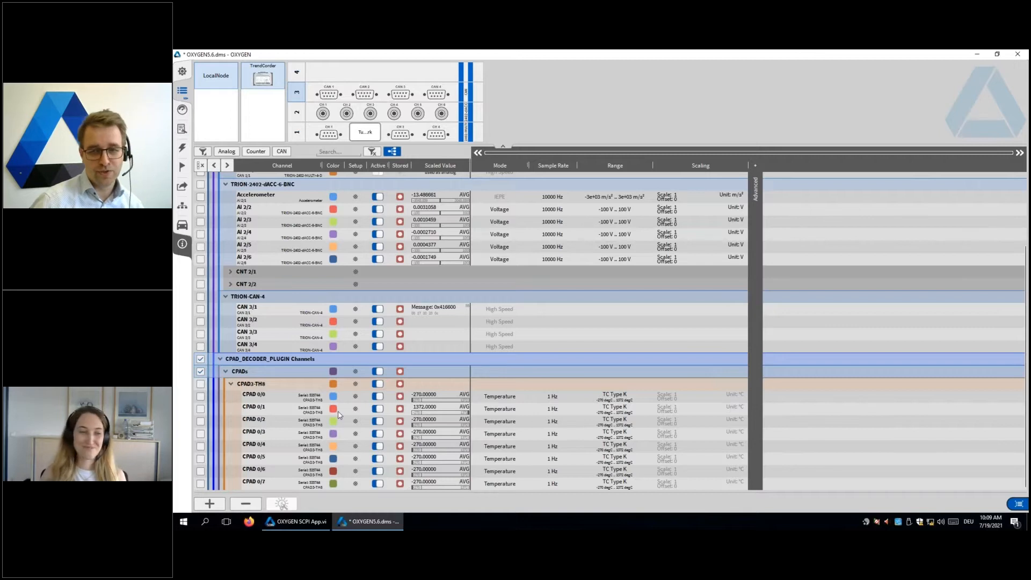
click(231, 384)
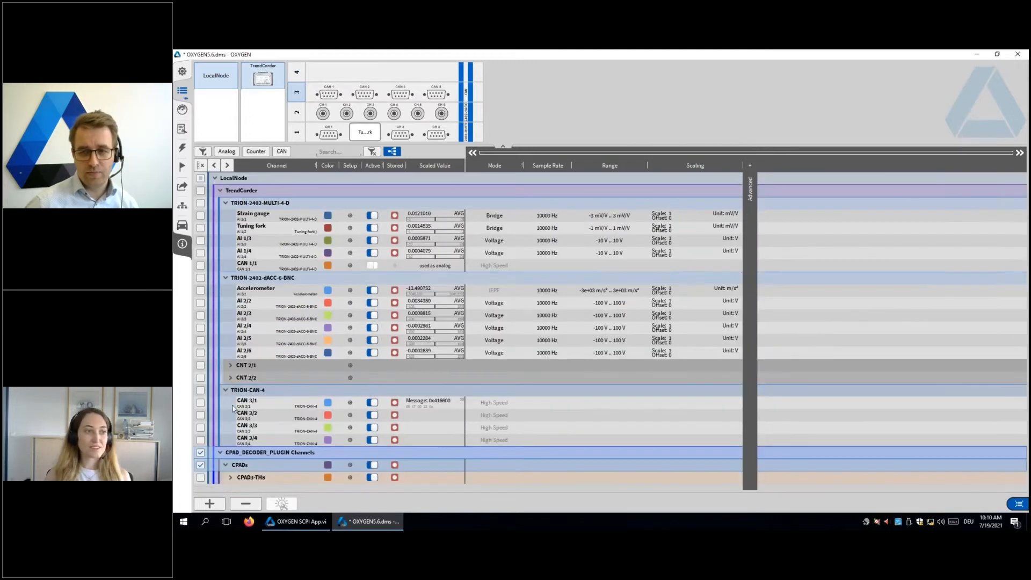
Step: Deselect the CPADs group and review the port configuration of CAN 3/1
click(200, 464)
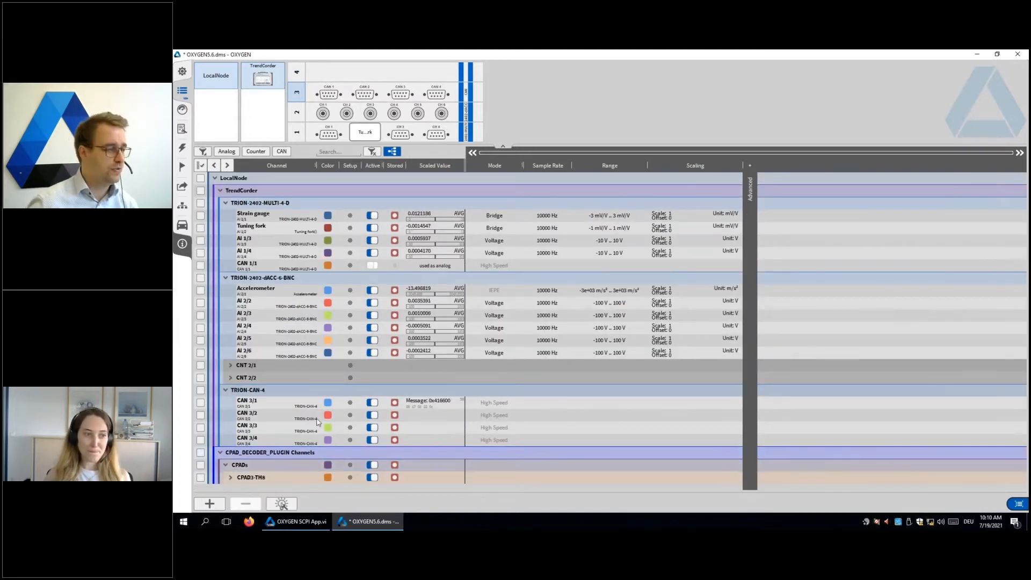
click(350, 403)
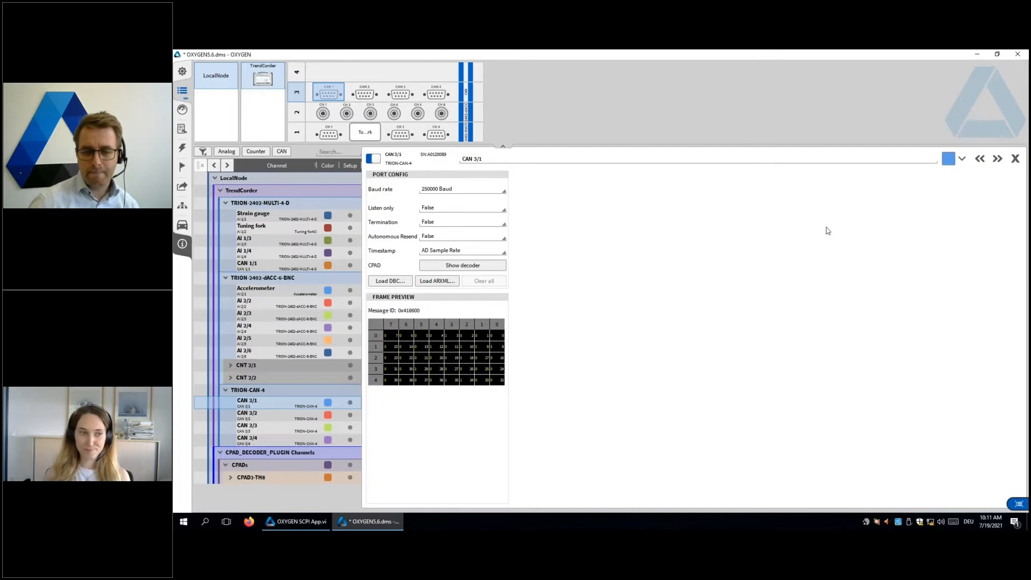
click(1014, 164)
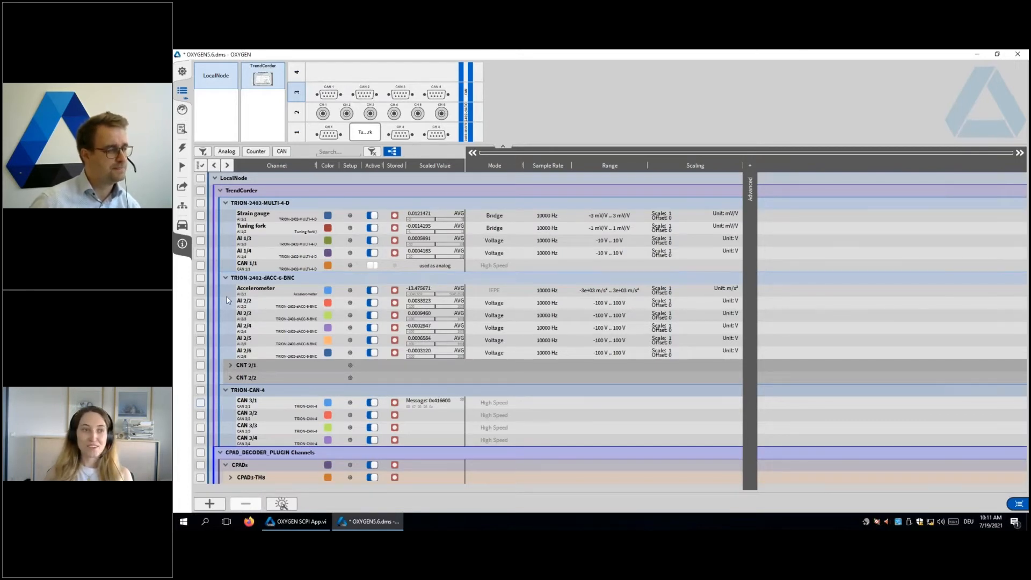
Step: Disable auto claim for TRIONet devices in the OXYGEN-NET settings
click(184, 207)
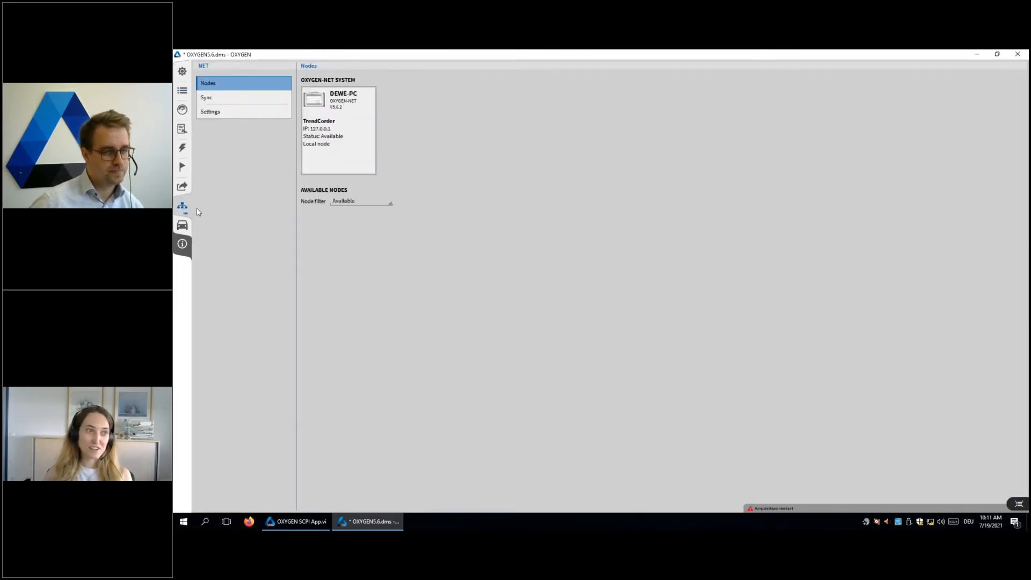
click(220, 114)
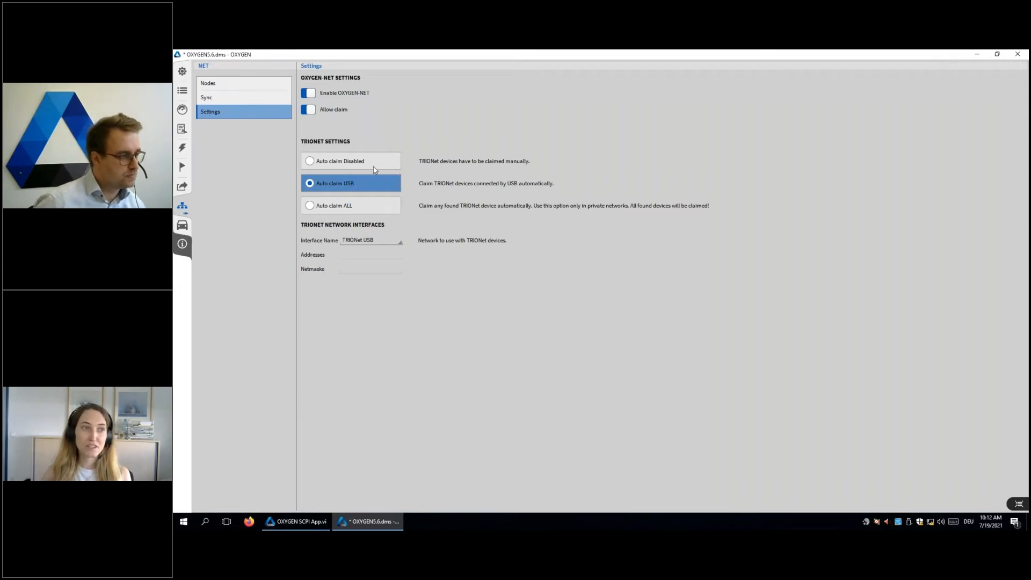
click(310, 161)
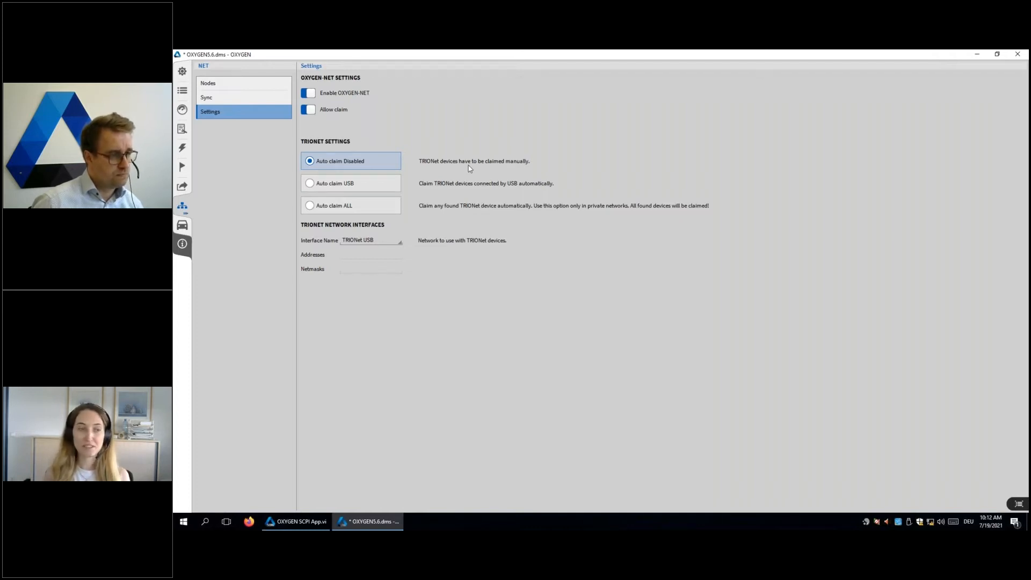
Step: Try the USB and ALL auto claim options for TRIONet devices and settle on Auto claim USB
click(368, 183)
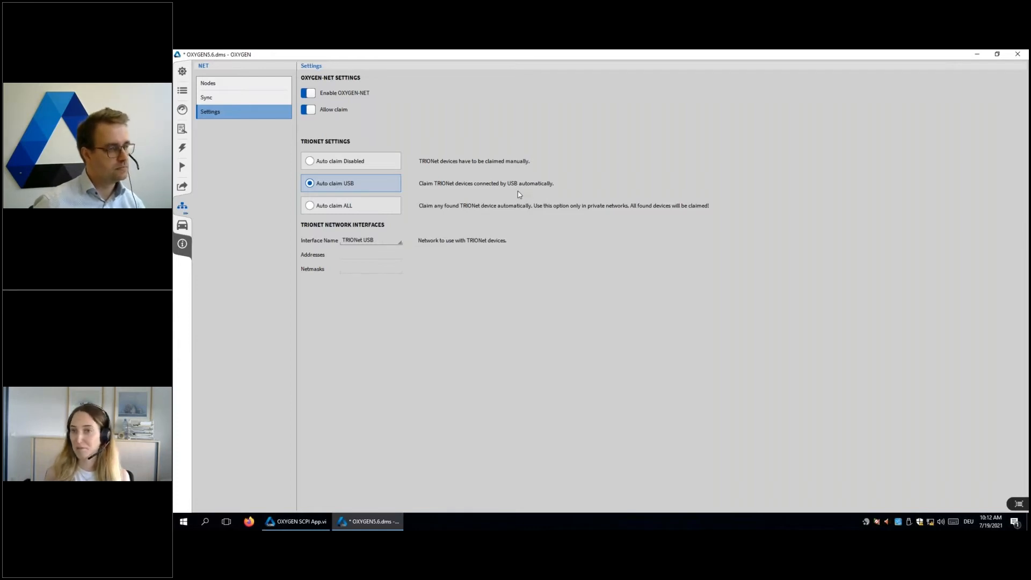
click(358, 204)
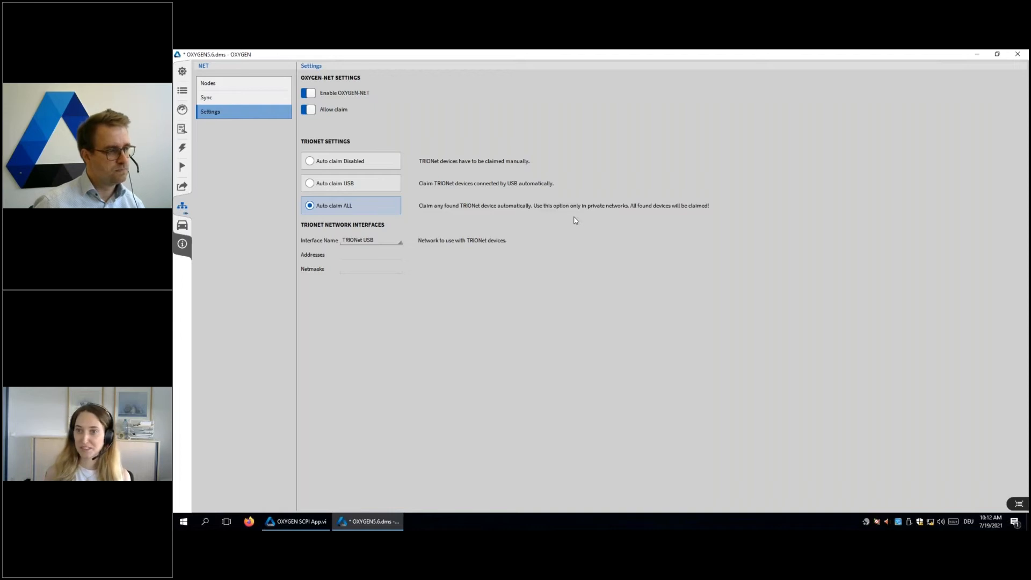
click(378, 179)
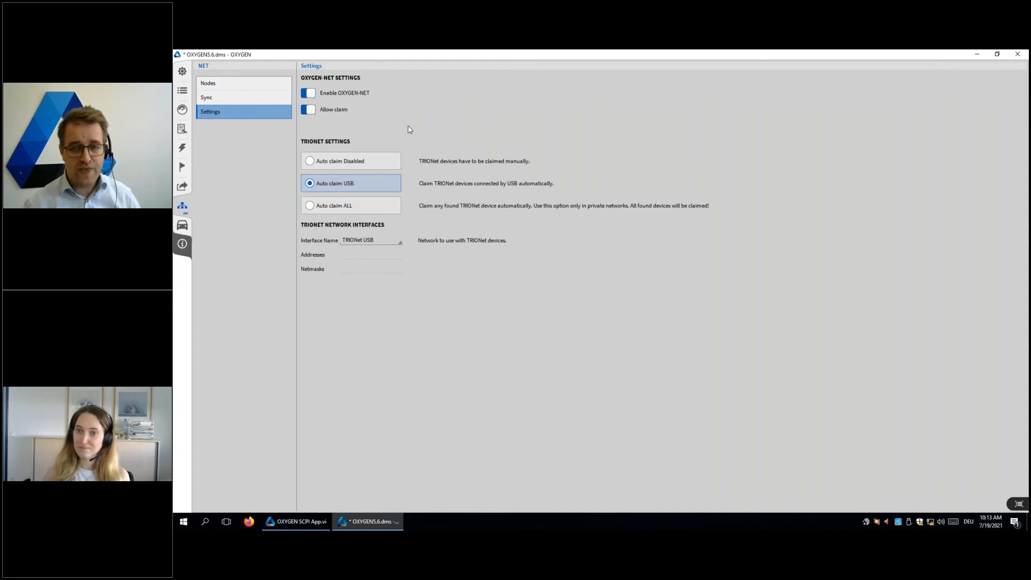
Step: Set the Strain gauge channel's amplifier mode to ExcCurrentMonitor in its channel setup
click(183, 92)
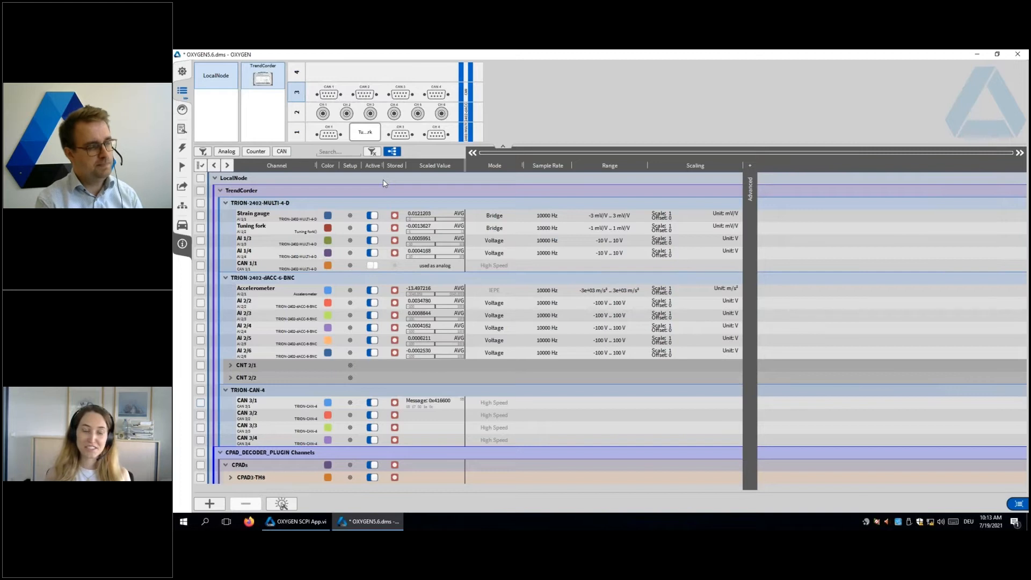
click(350, 216)
click(437, 189)
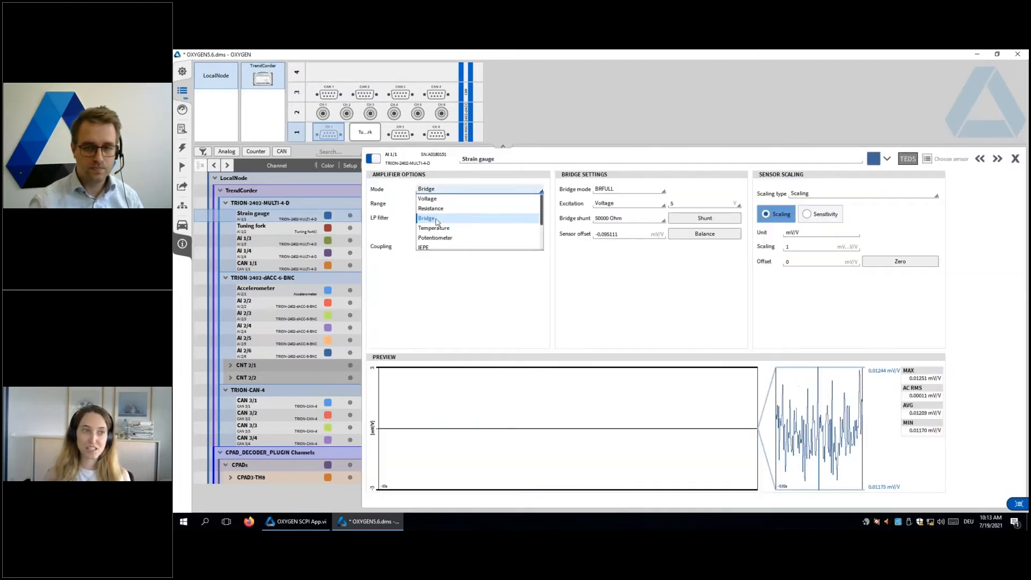
scroll(437, 238, down, 2)
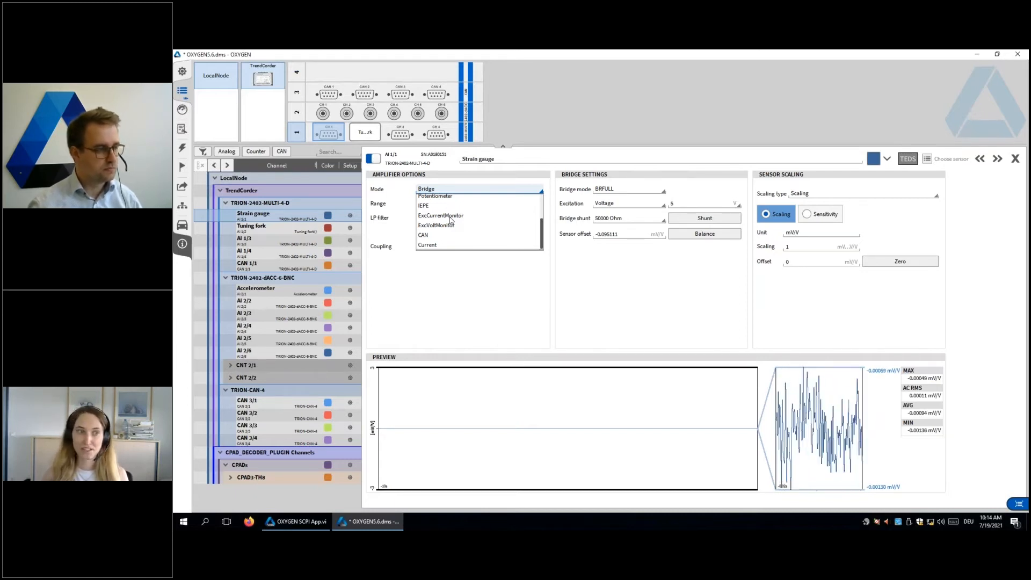
click(438, 217)
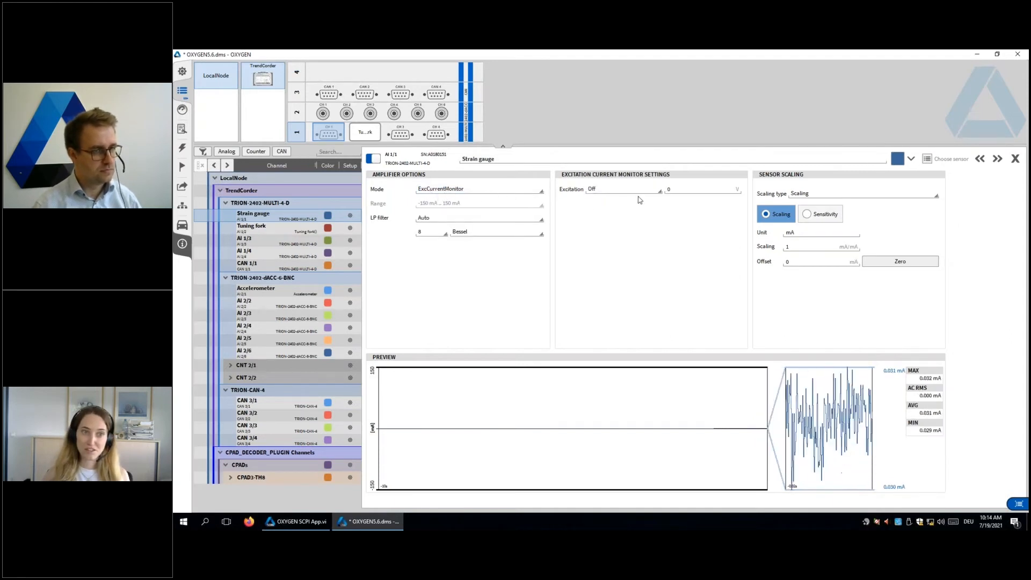
Step: Set the Strain gauge channel's excitation to Voltage at 5 V
click(607, 193)
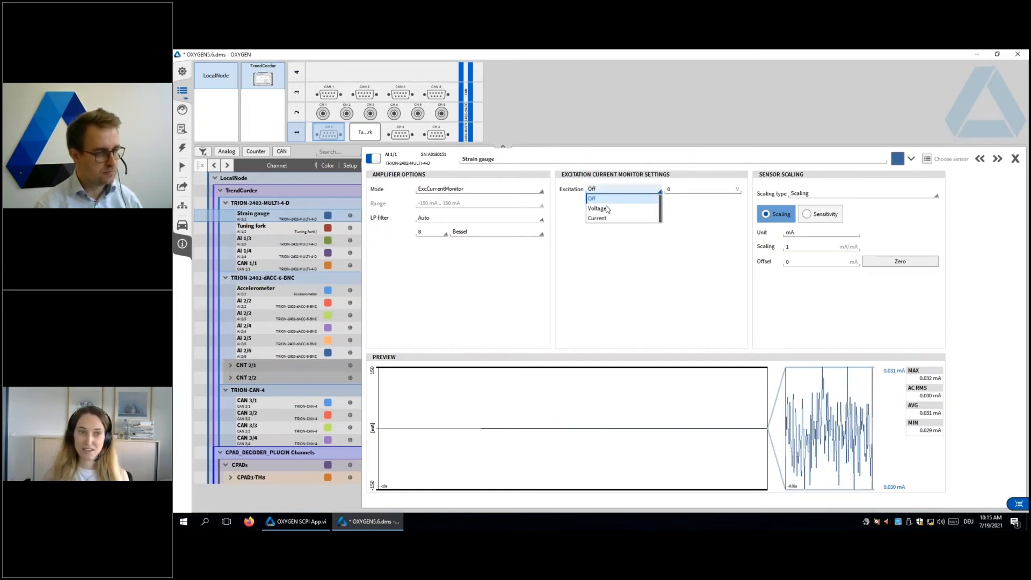
click(605, 209)
click(683, 191)
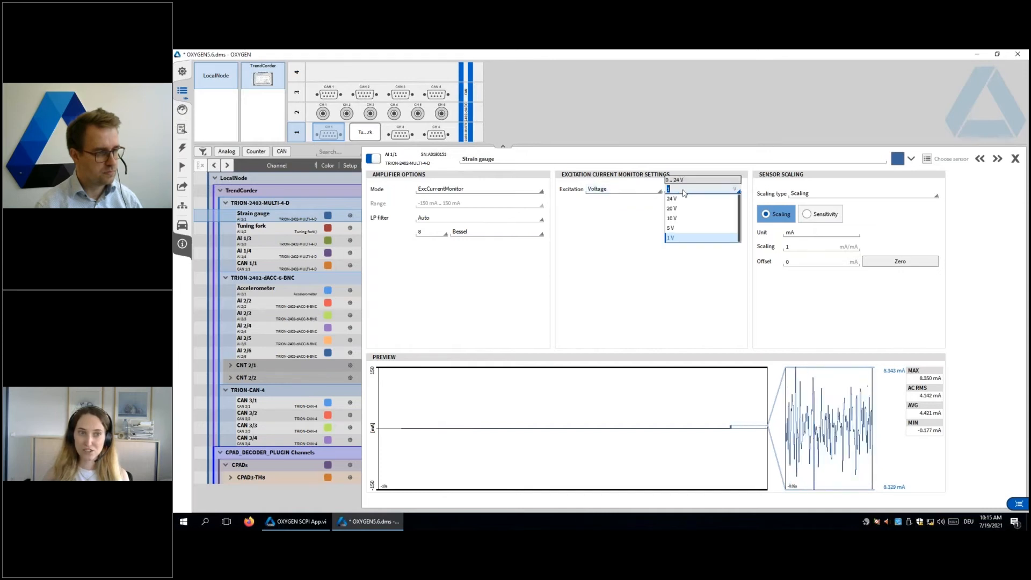
text(5)
key(Return)
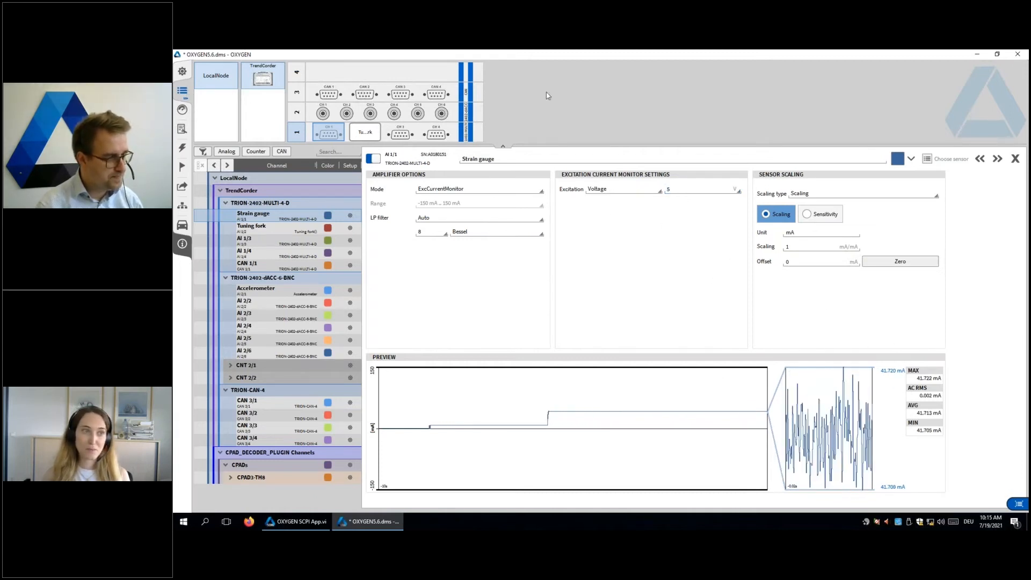
Step: Place a digital value display for the Strain gauge channel below the title on the measurement screen and leave design mode
drag(546, 92, 637, 98)
drag(953, 178, 692, 274)
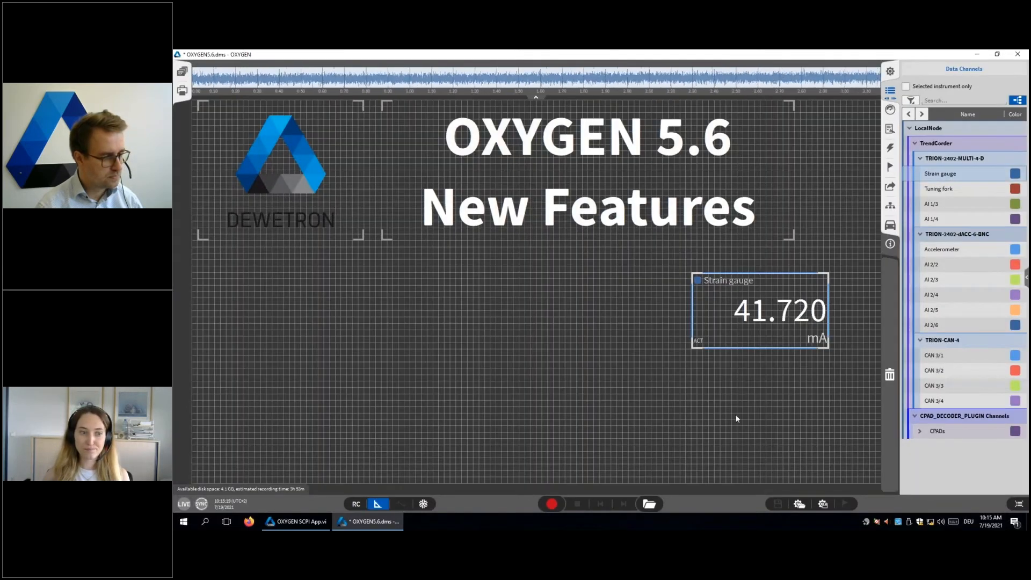
click(377, 504)
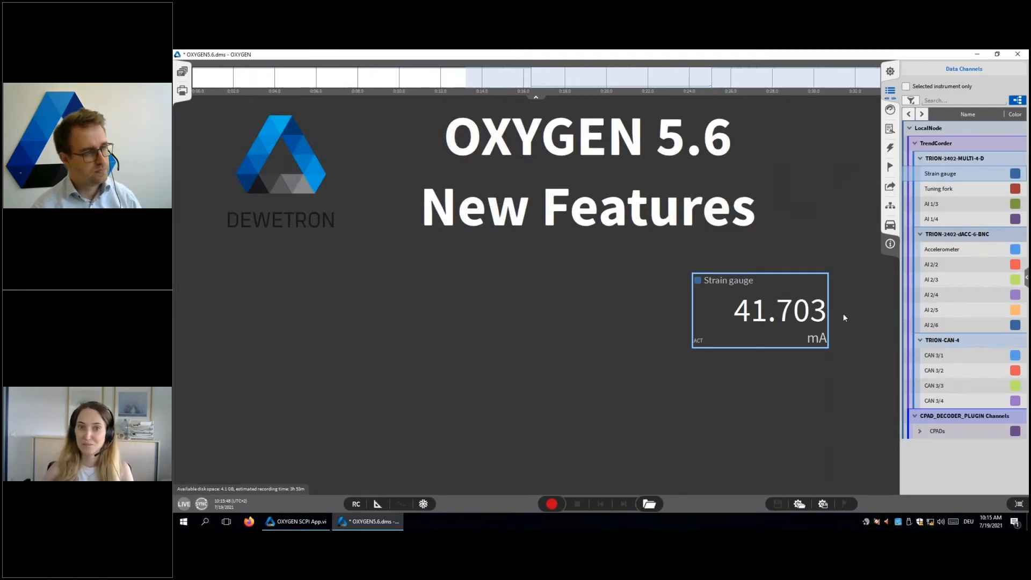
Step: Switch the Strain gauge channel's amplifier mode to ExcVoltMonitor in its channel setup
drag(889, 92, 416, 108)
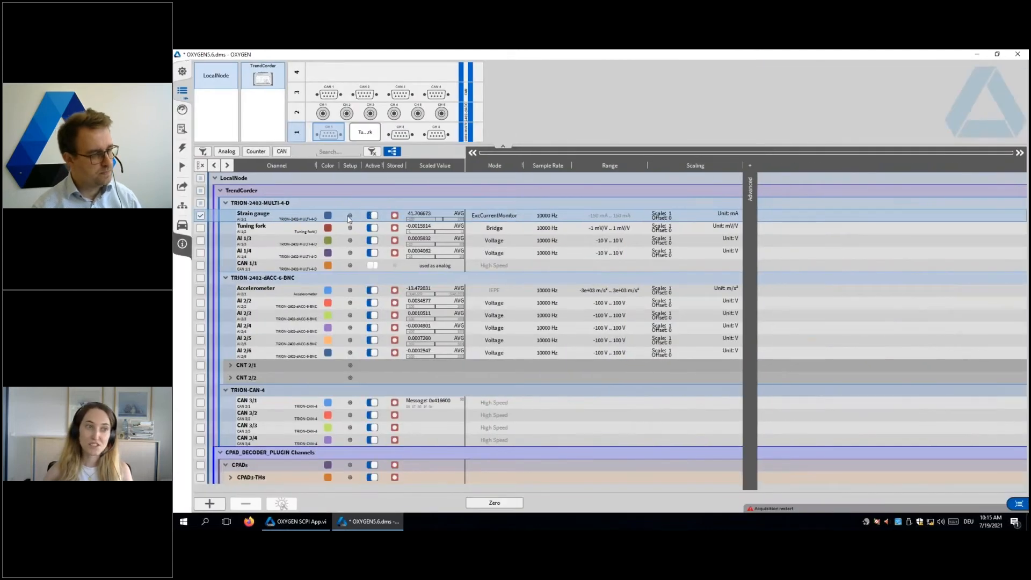
click(349, 216)
click(436, 190)
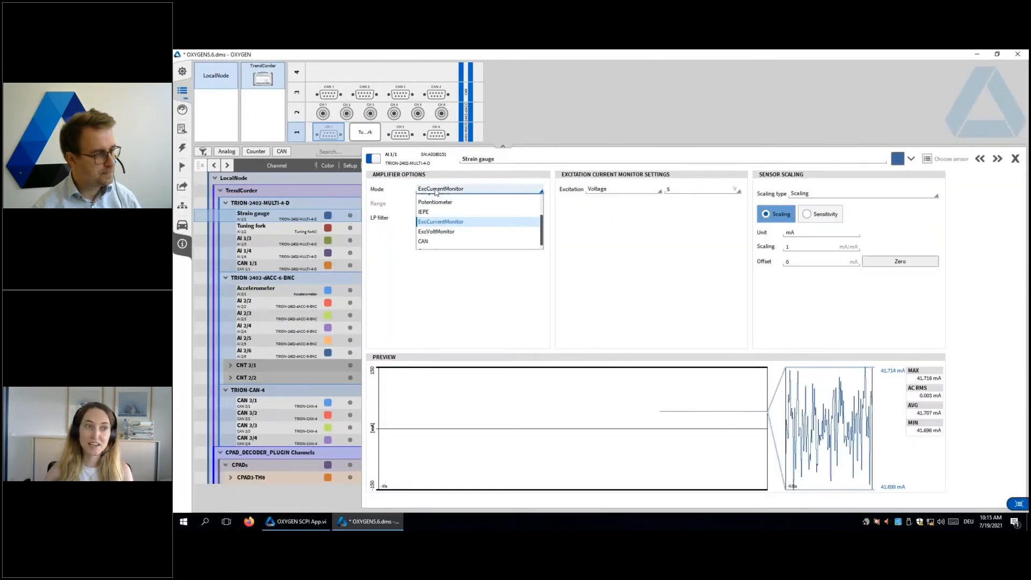
click(436, 232)
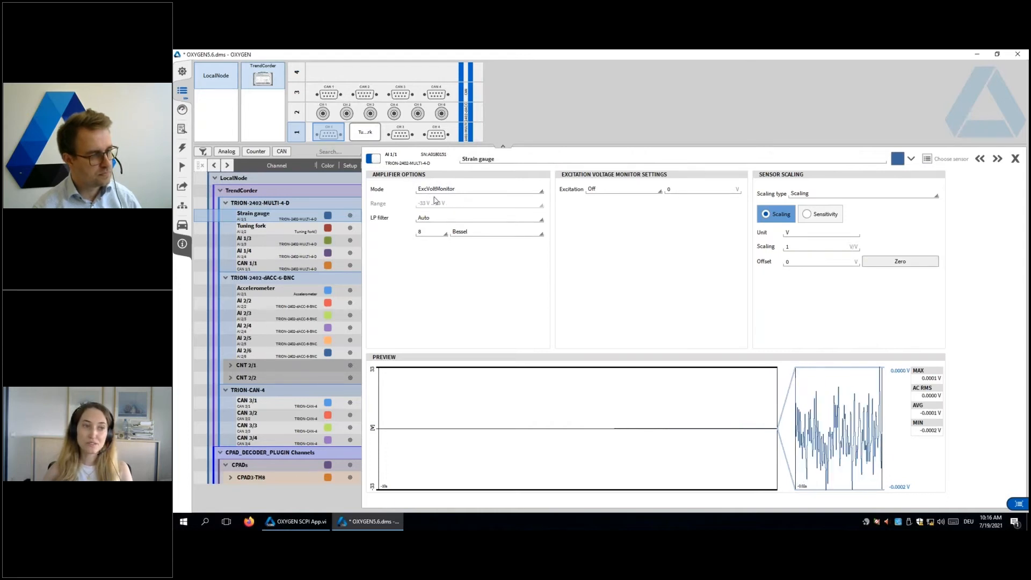
Step: Set the Strain gauge channel's excitation to Current at 20 mA and show its reading on the measurement screen
click(600, 194)
click(600, 219)
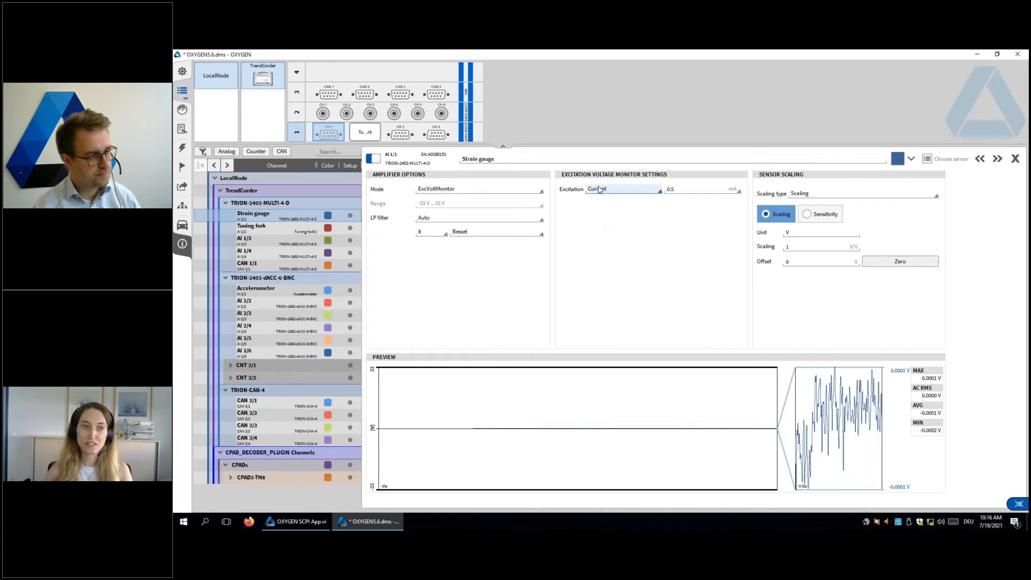
click(687, 191)
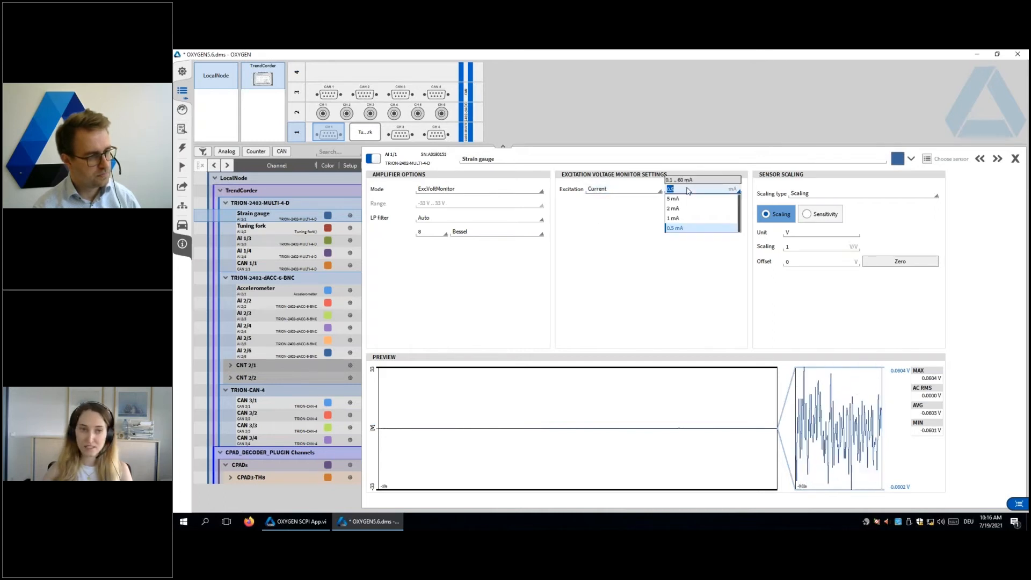
text(20)
key(Return)
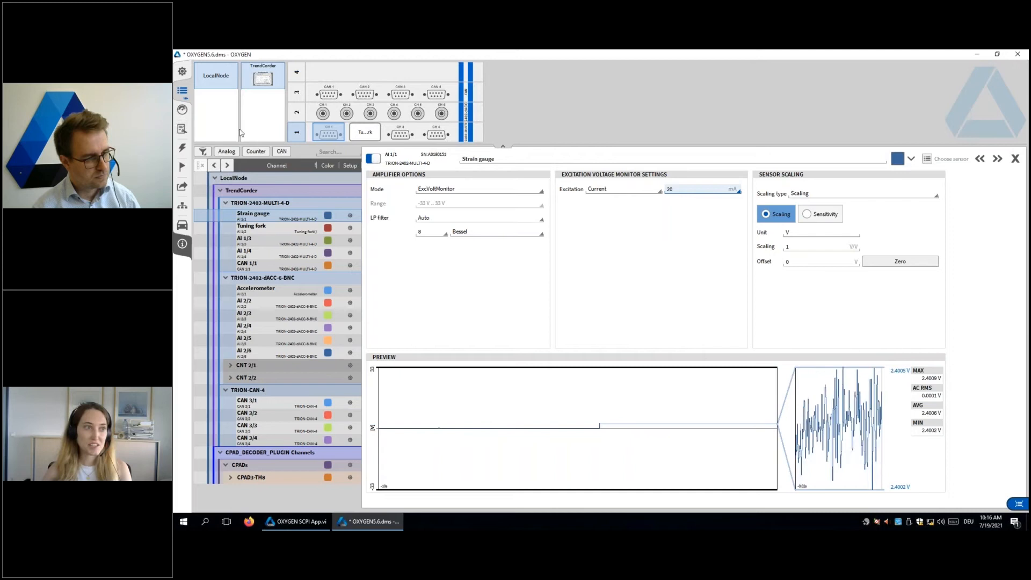
drag(180, 93, 690, 109)
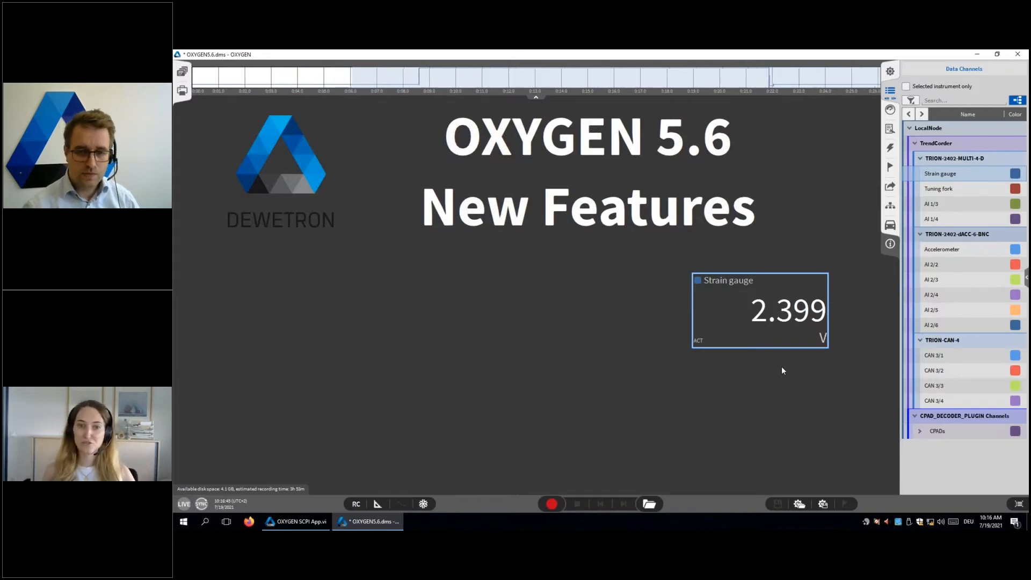
Step: Reopen the Strain gauge channel setup and change its excitation from current to Voltage at 5 V
drag(890, 92, 405, 99)
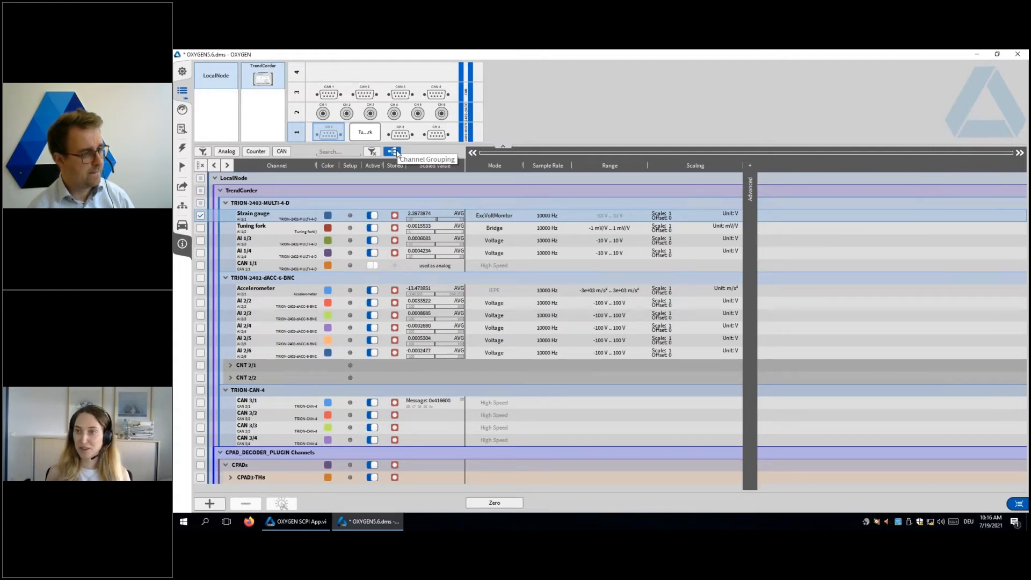
click(351, 216)
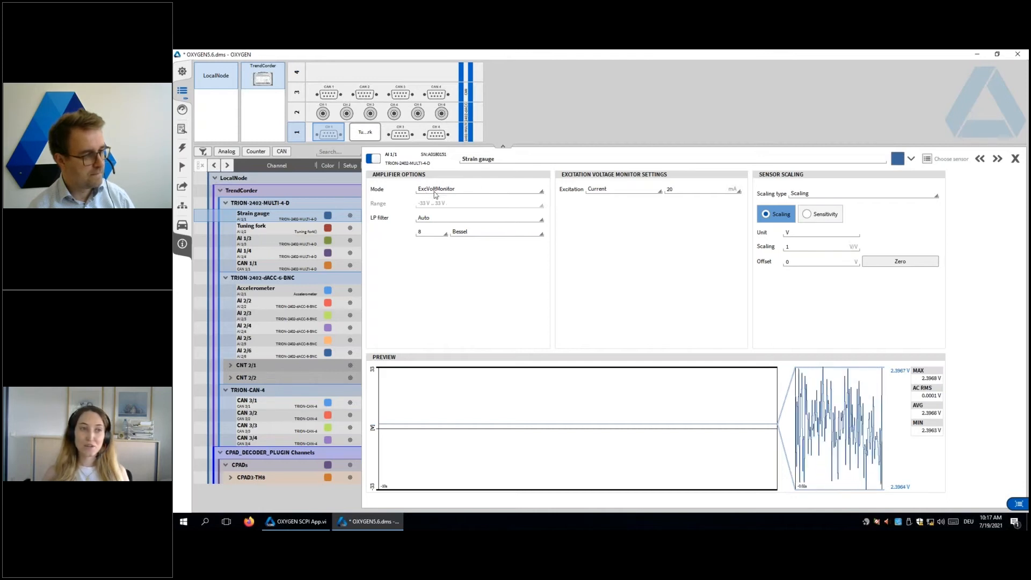
click(591, 190)
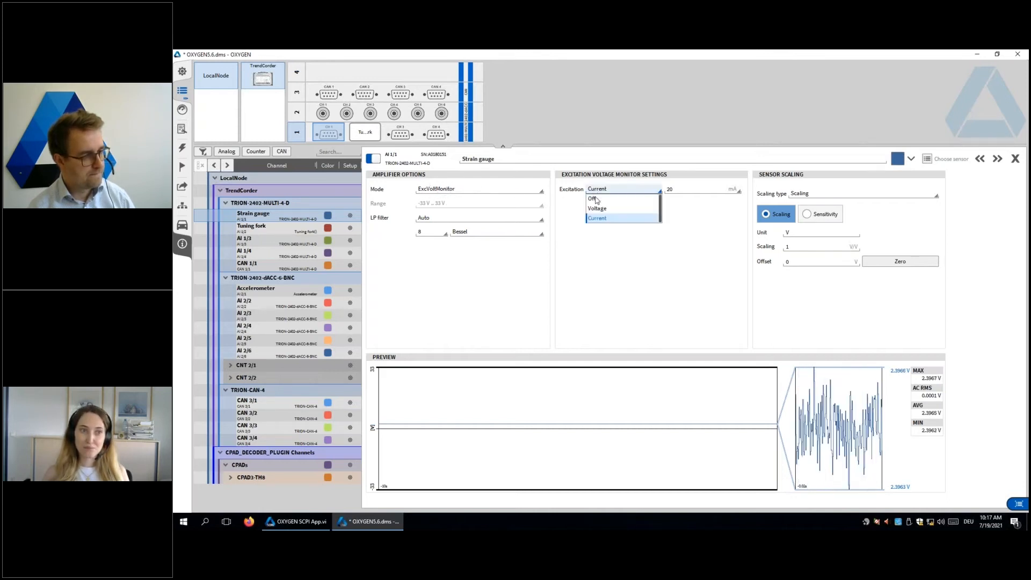
click(599, 209)
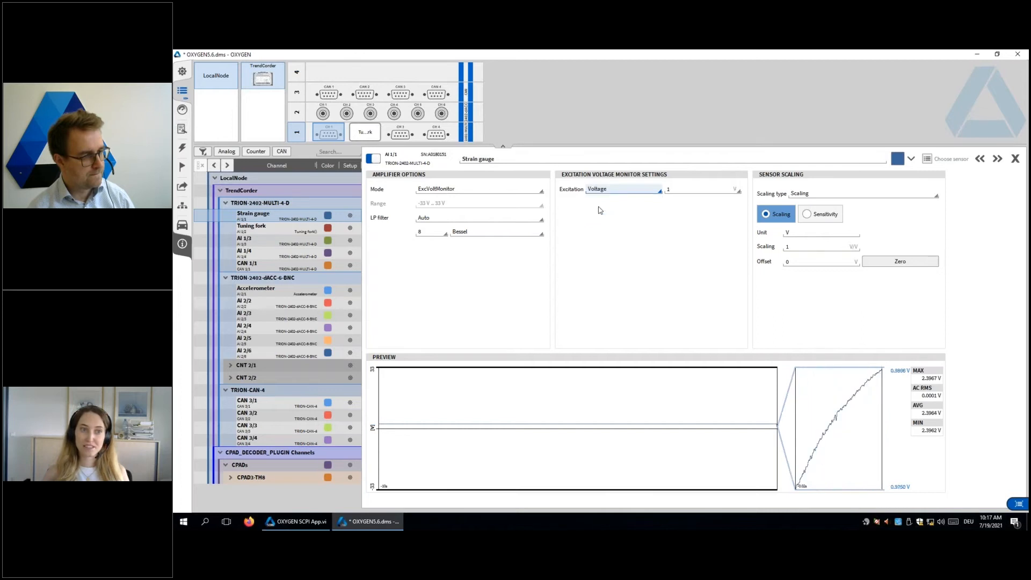
click(683, 191)
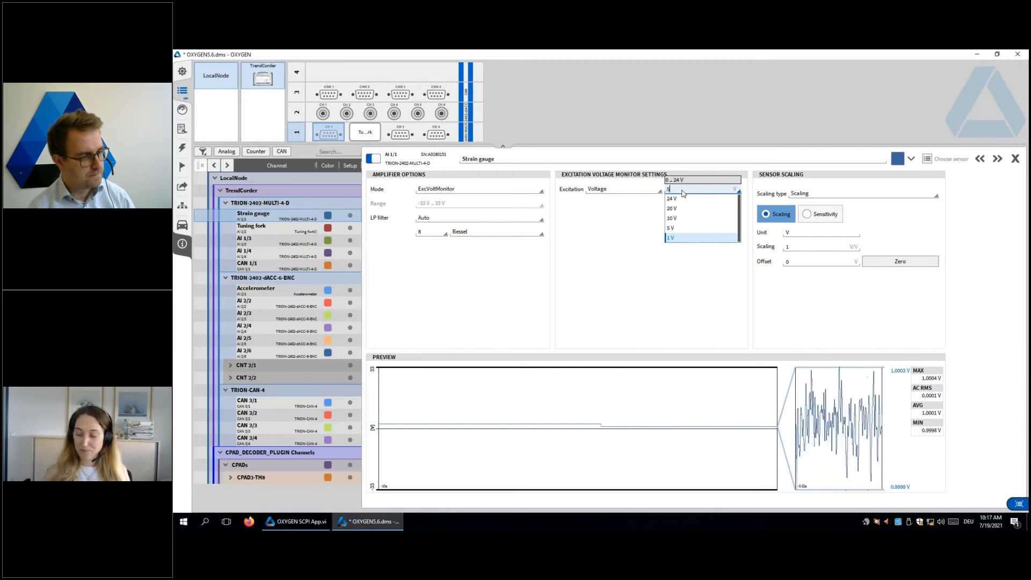
key(Return)
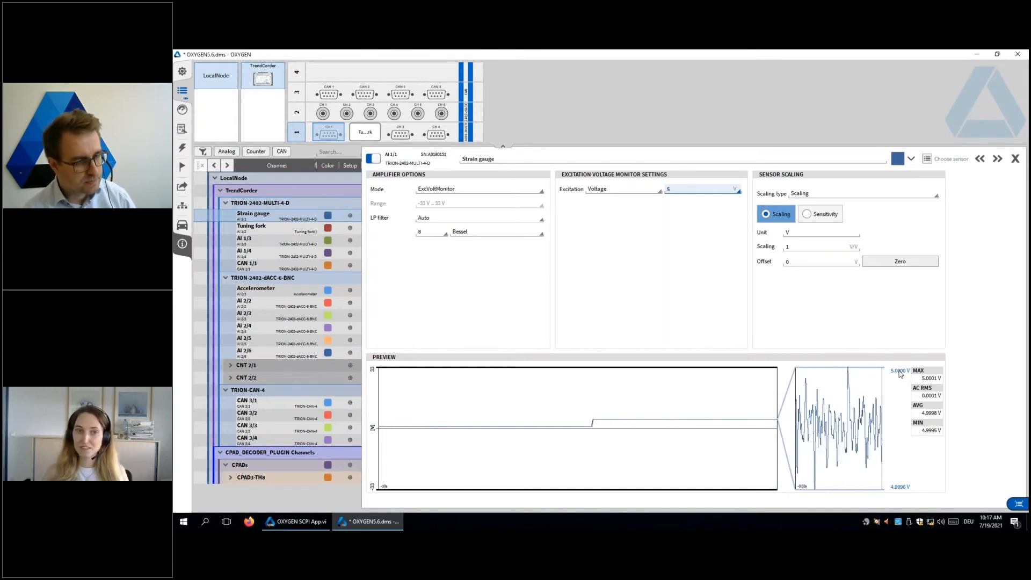
Step: Raise the Strain gauge channel's excitation voltage to 10 V and view its reading on the measurement screen
click(683, 188)
key(Return)
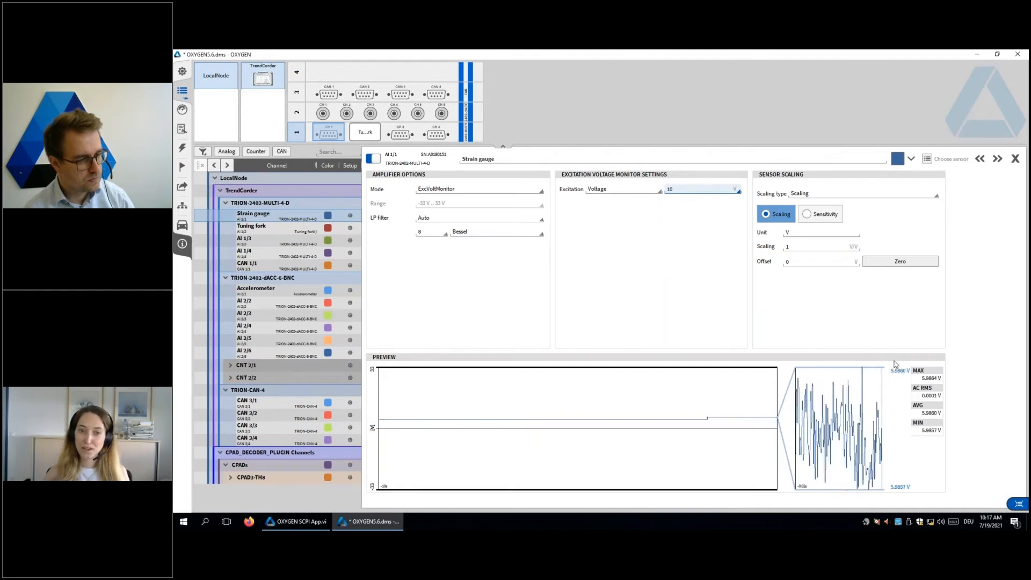
click(183, 94)
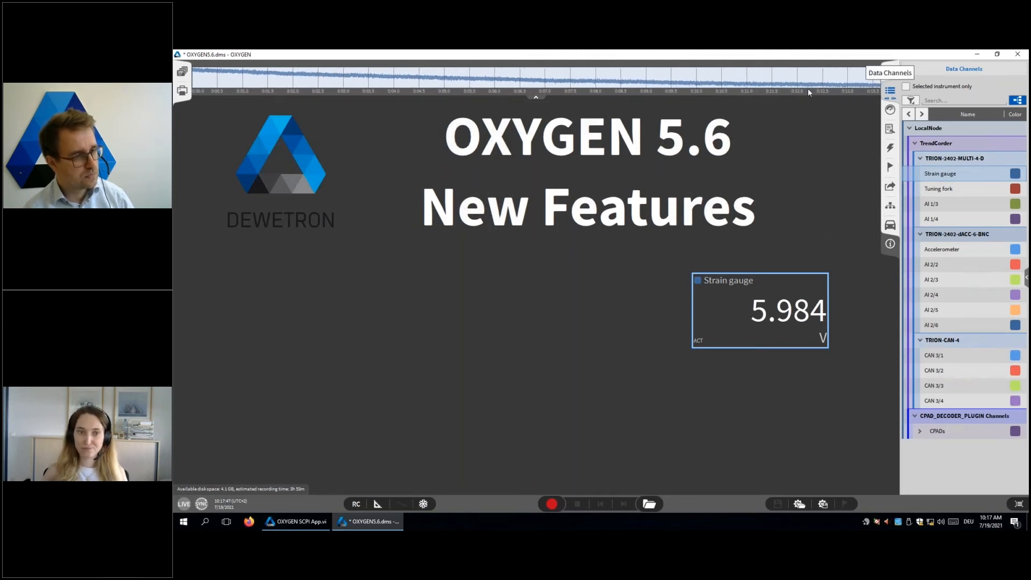
Step: Return to the Strain gauge channel setup and set its amplifier mode back to ExcCurrentMonitor
click(890, 90)
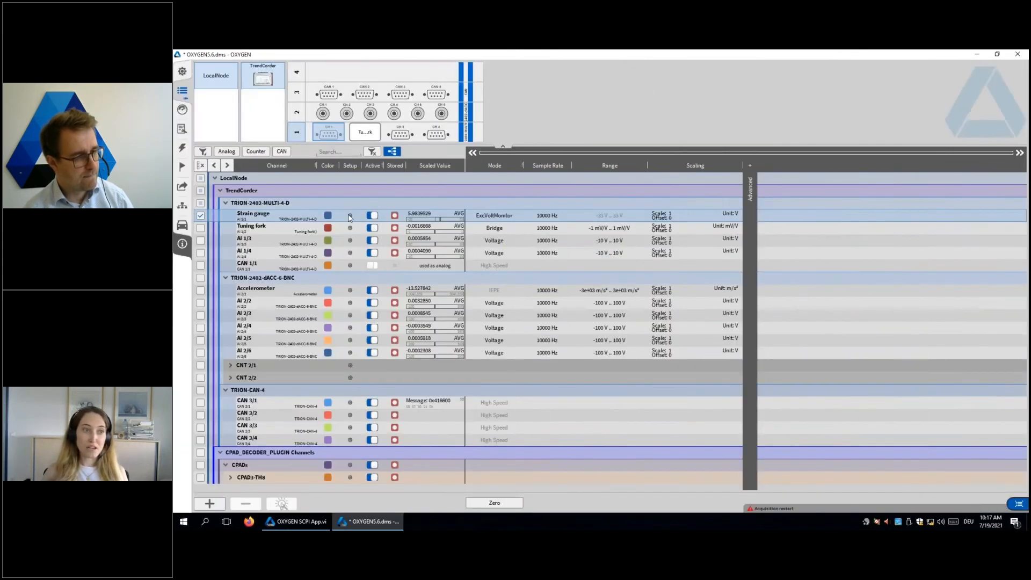
click(349, 217)
click(447, 189)
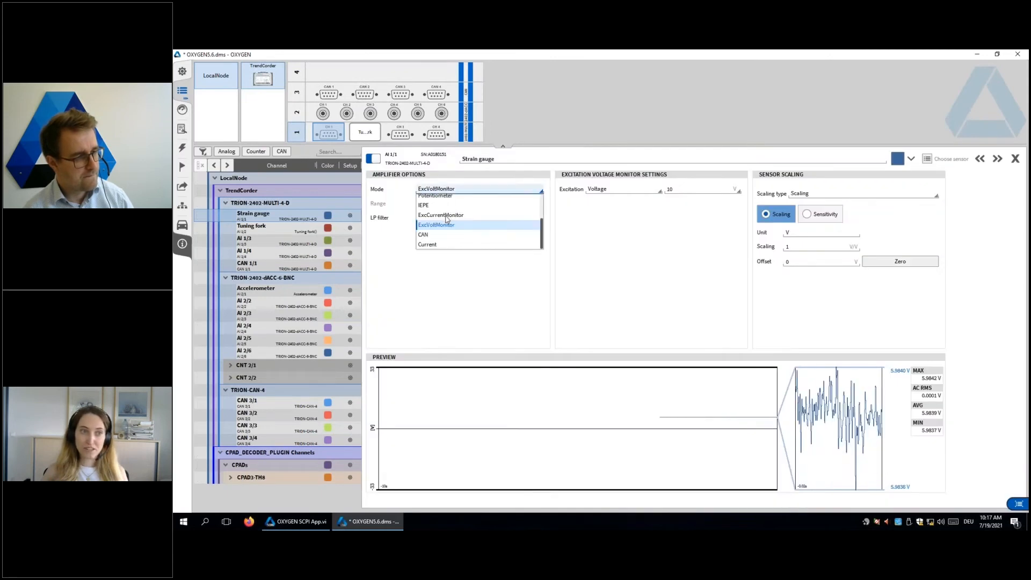
click(445, 215)
Step: Set the excitation of the Strain gauge channel's current monitor to Current at 20 mA
click(601, 189)
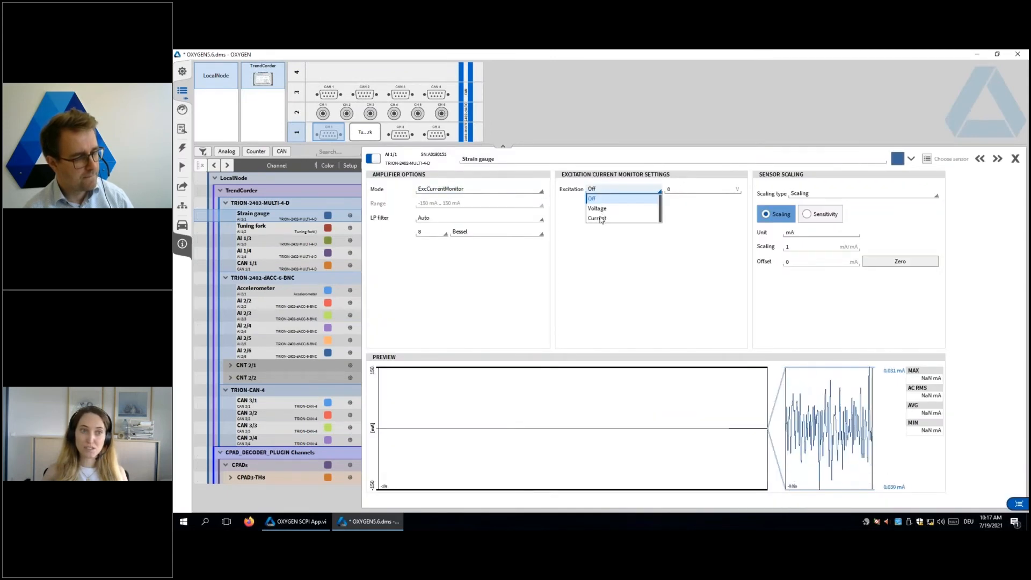
click(597, 218)
click(682, 190)
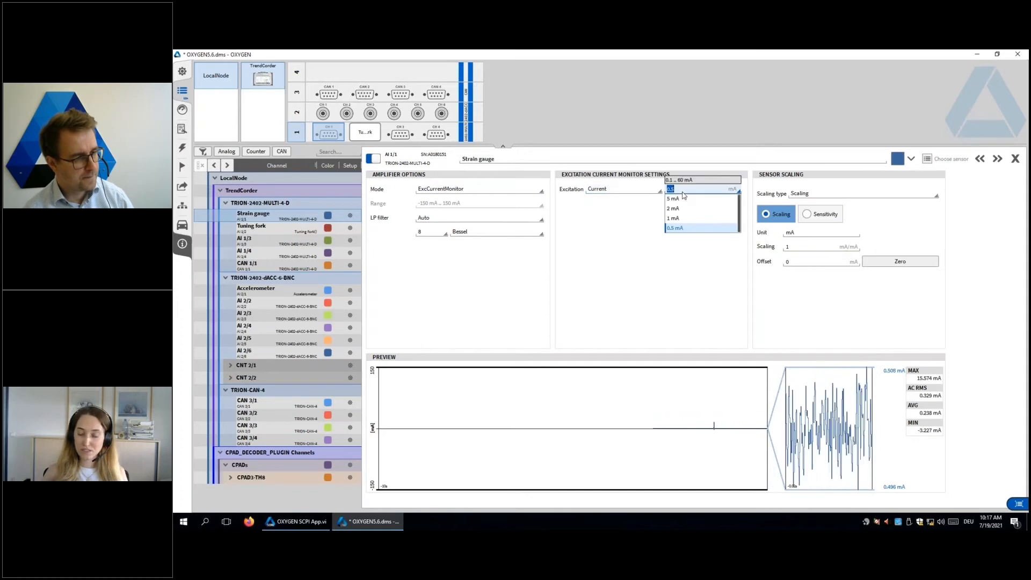
key(Return)
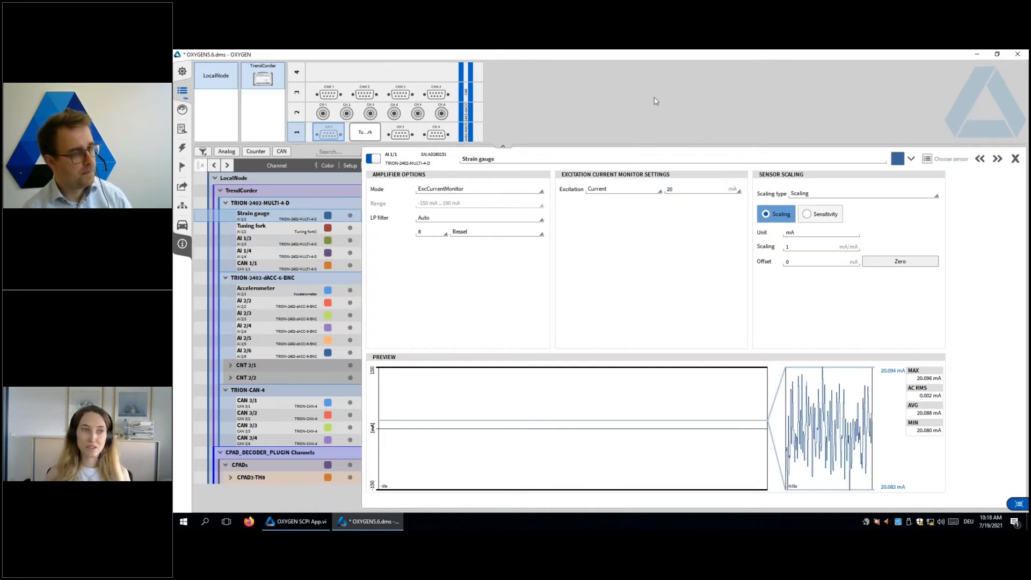
Step: Add an indicator instrument below the digital display on the measurement screen and assign the Strain gauge channel to it
click(183, 91)
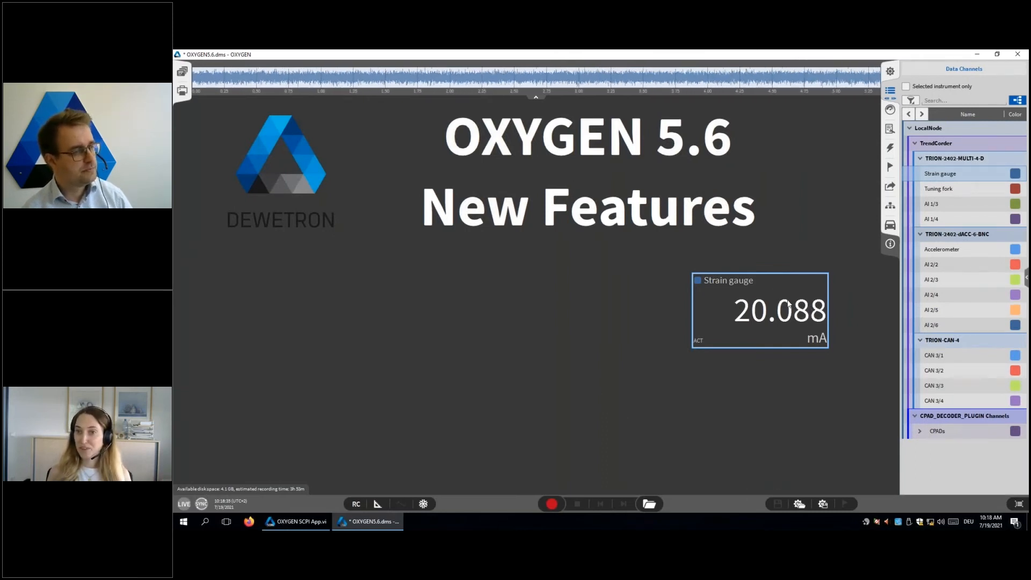
click(889, 111)
drag(996, 161, 774, 370)
click(892, 92)
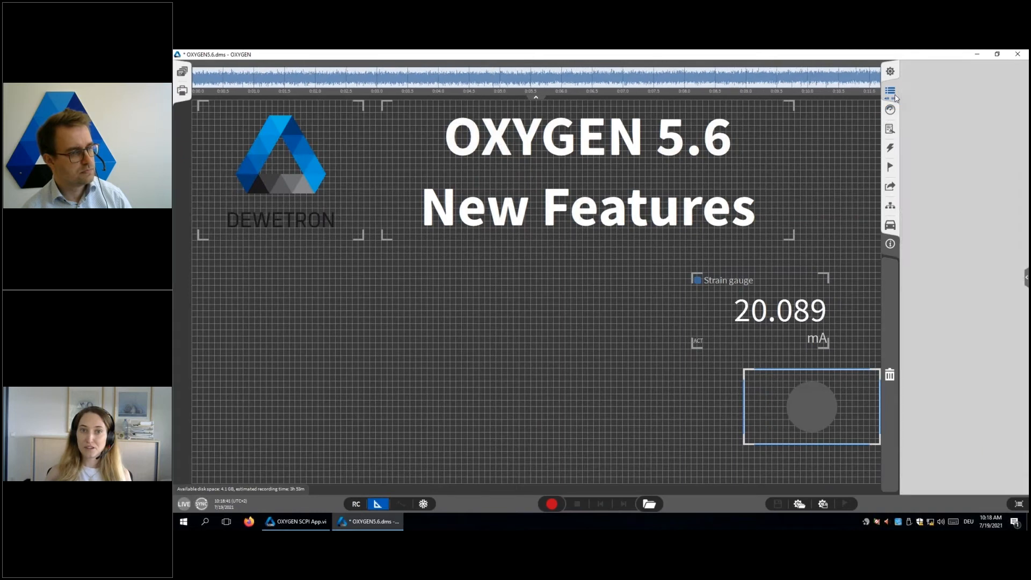
click(940, 174)
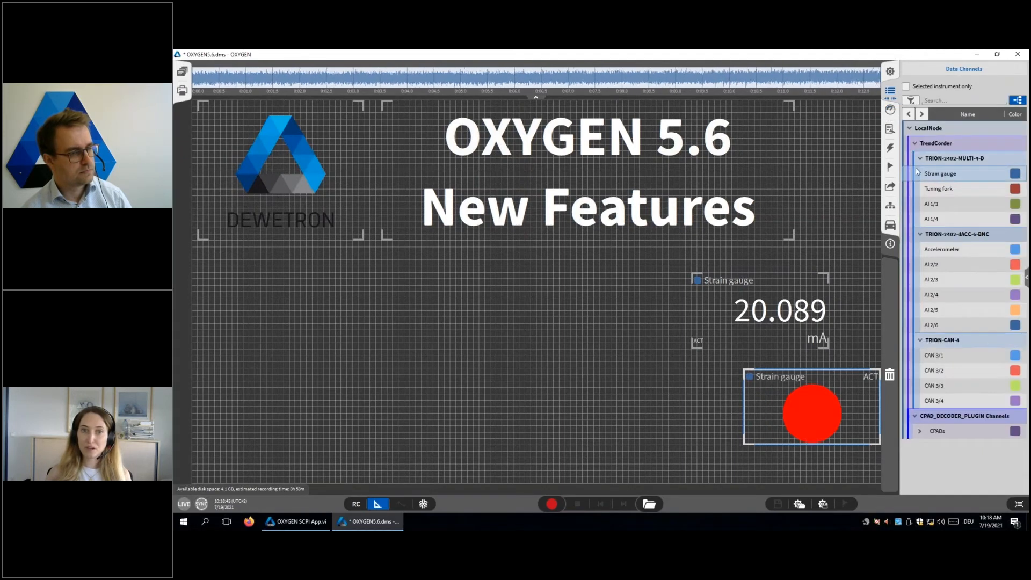
Step: Open the Strain gauge indicator's limit settings and move the indicator directly beneath the digital meter
click(890, 109)
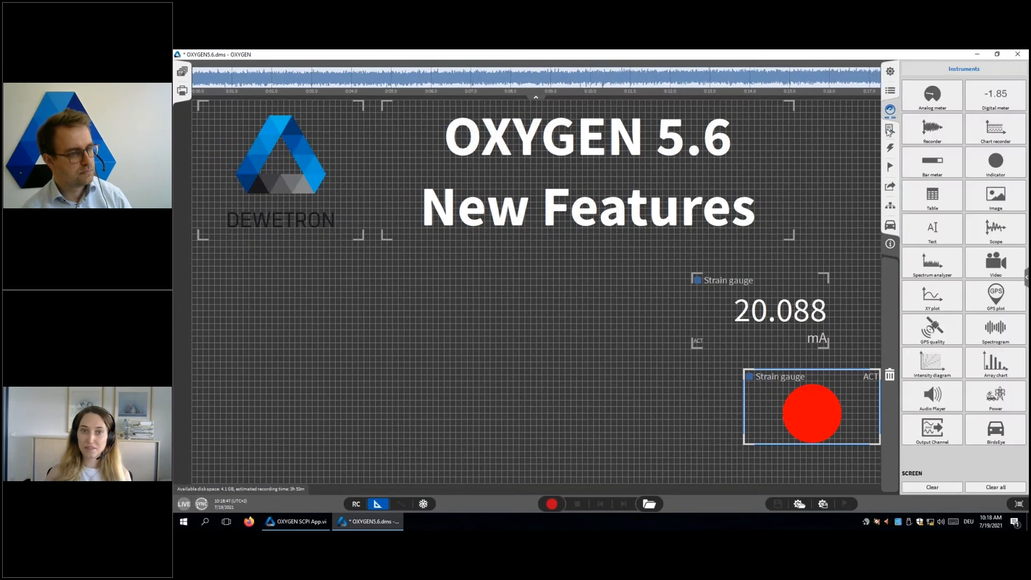
click(889, 129)
click(951, 100)
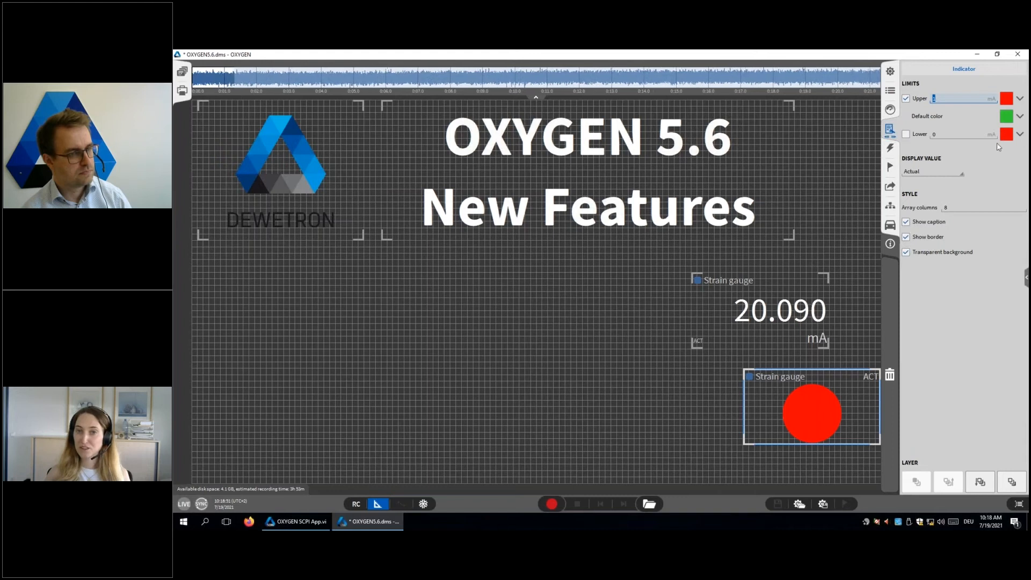
drag(800, 392, 743, 372)
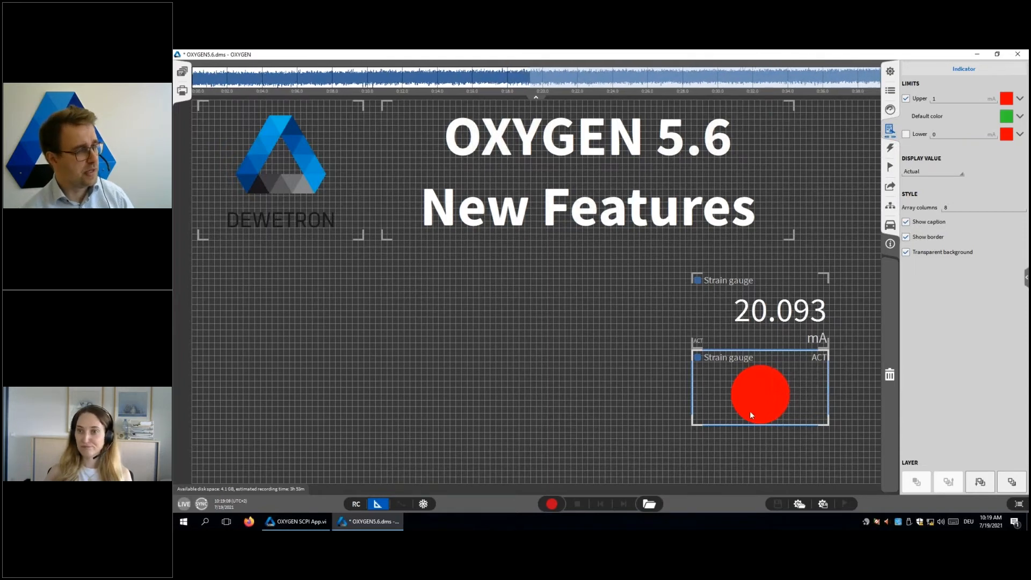
Step: Delete the Strain gauge indicator from the measurement screen and leave design mode
drag(780, 395, 889, 375)
click(378, 503)
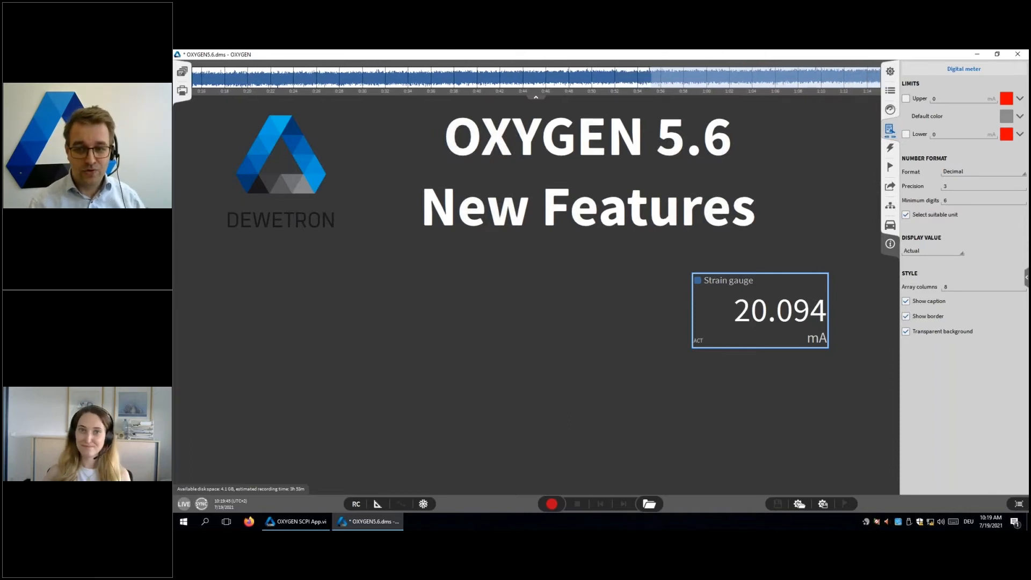
Step: Open the full-screen Header Data page of the system settings
click(890, 71)
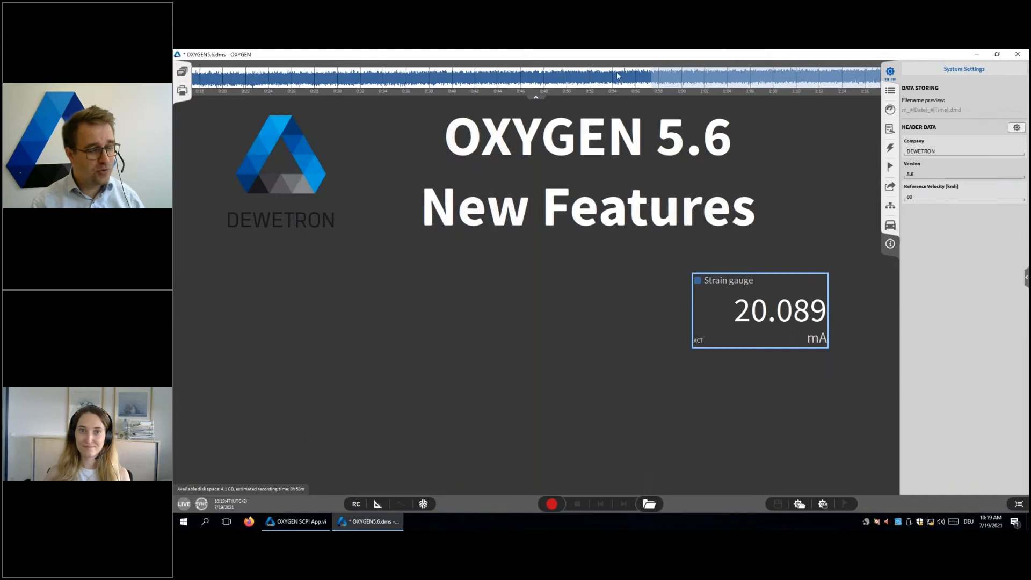
drag(890, 72, 734, 78)
drag(419, 77, 419, 77)
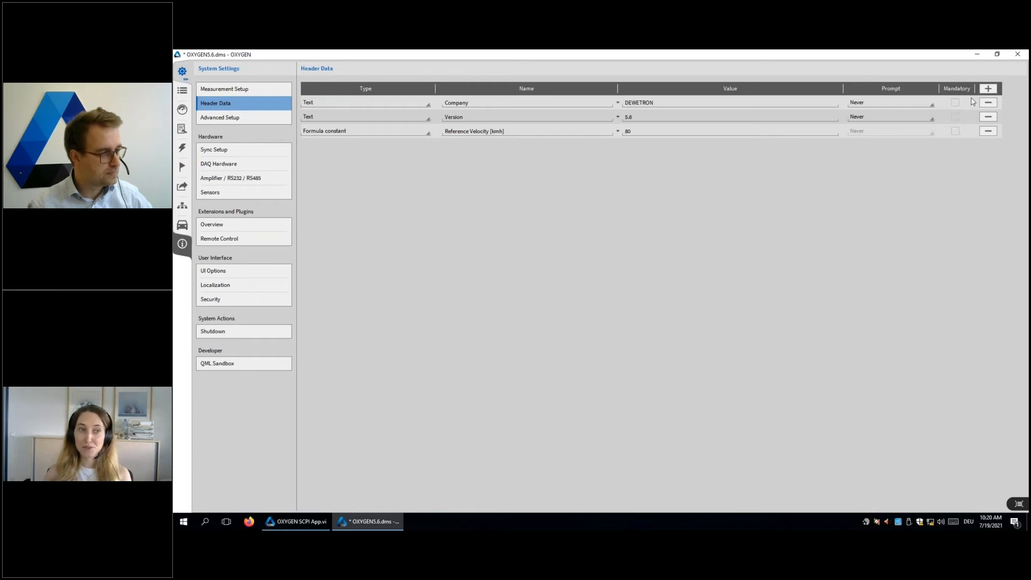
Step: Add a header data entry of type Formula constant named x with the value 5
click(988, 89)
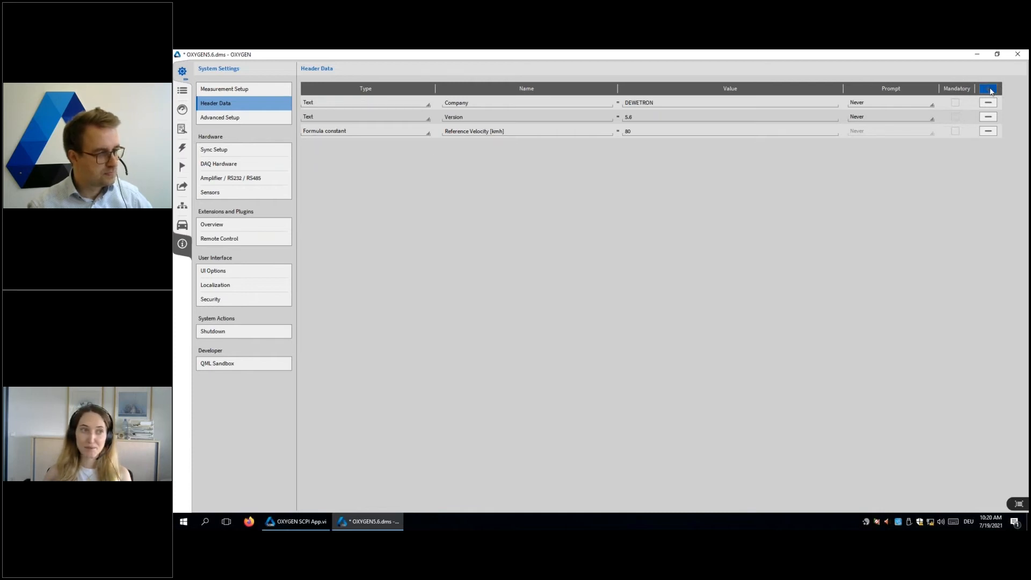
click(322, 146)
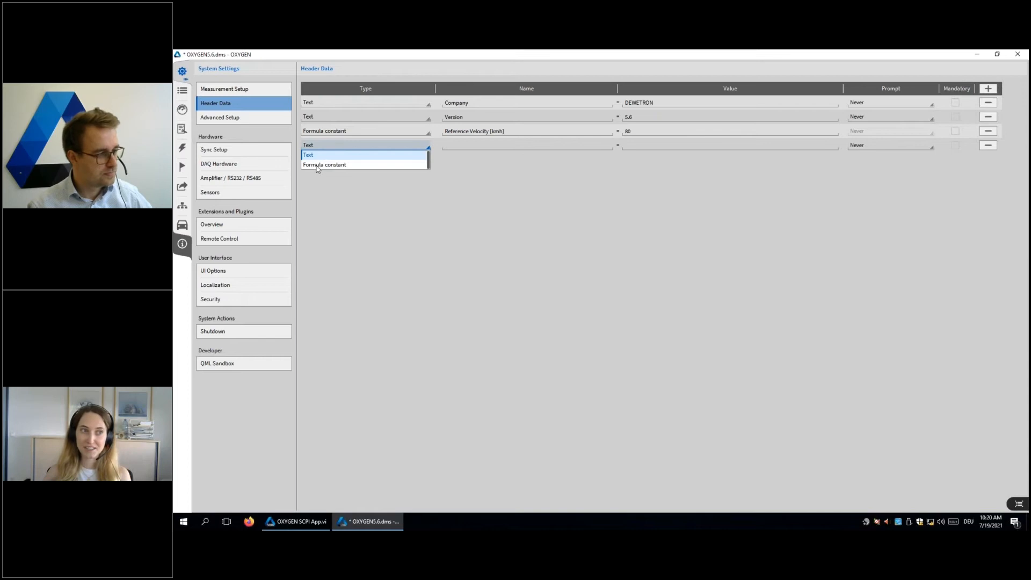
click(318, 167)
click(473, 146)
text(x)
click(647, 145)
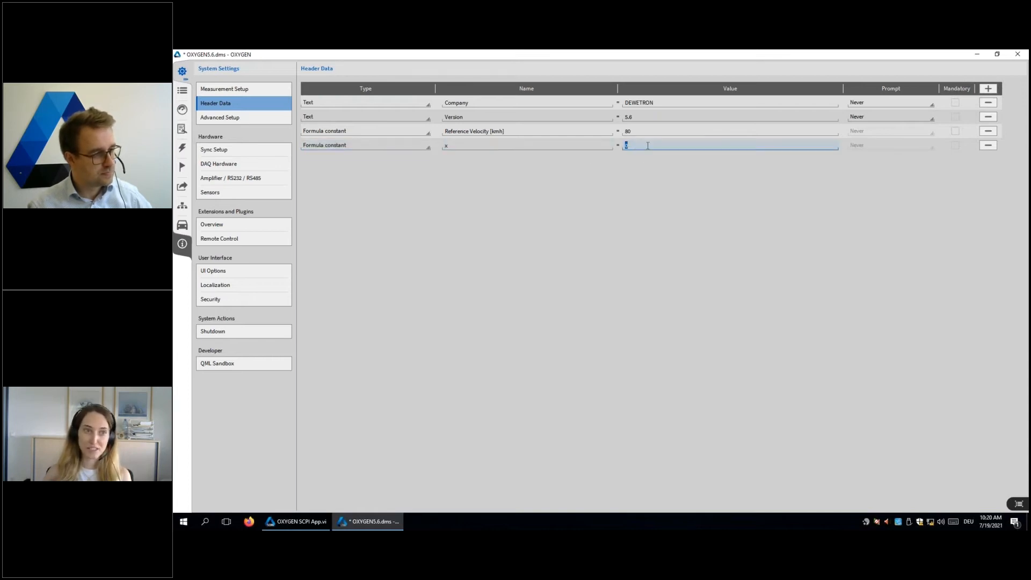
key(Return)
Step: Add another Formula constant entry to the header data, named y with the value 7
click(987, 89)
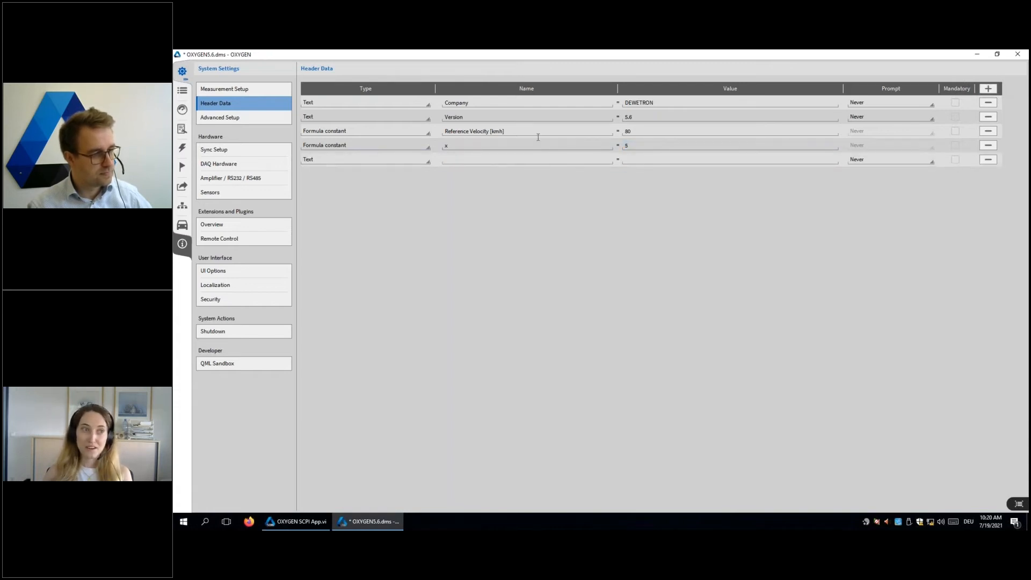
click(380, 160)
click(363, 178)
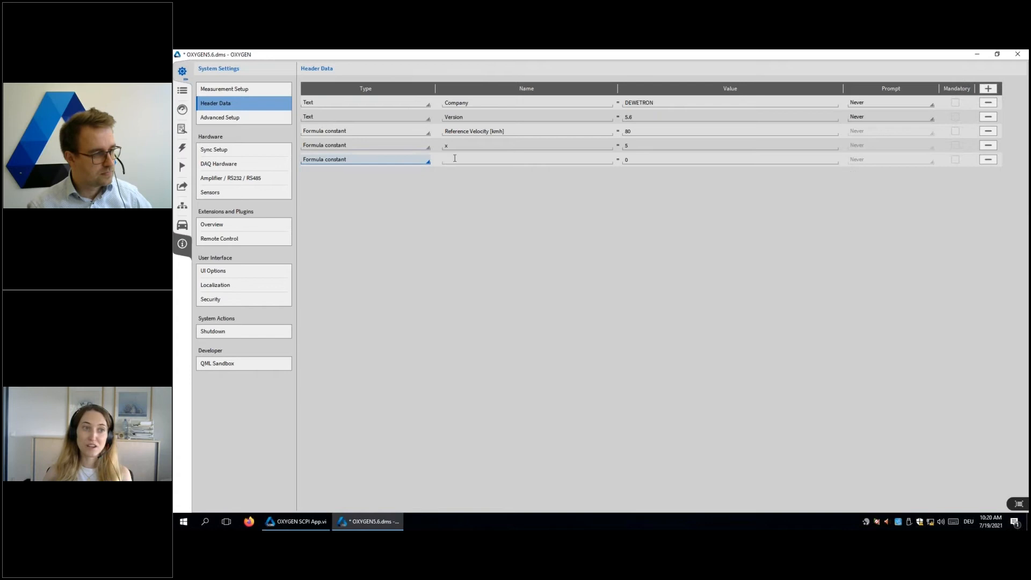
click(452, 159)
click(681, 157)
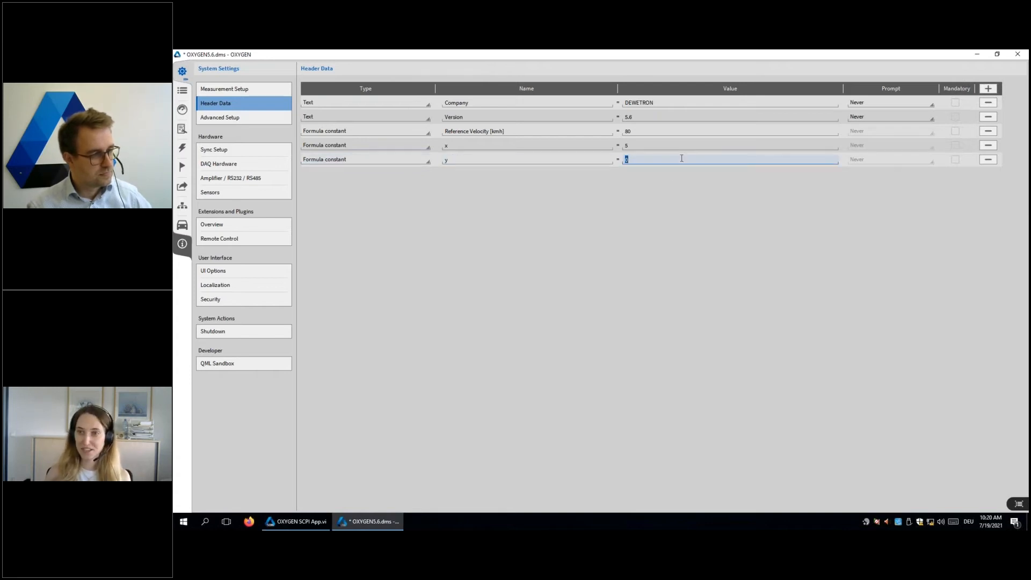
key(Return)
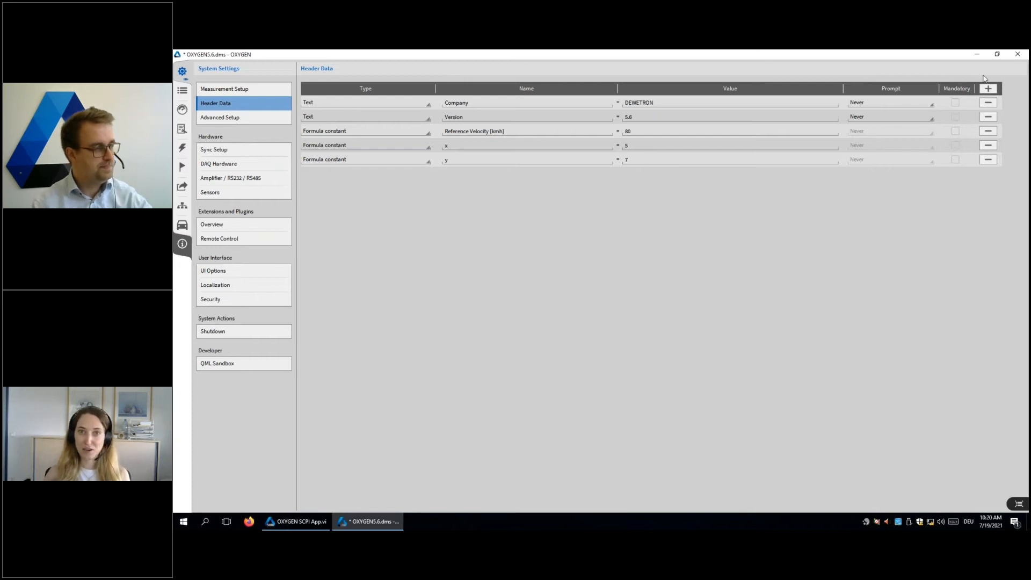
Step: Add a new basic math Formula channel to the data channel list, keeping Formula as the group name
click(182, 90)
click(200, 215)
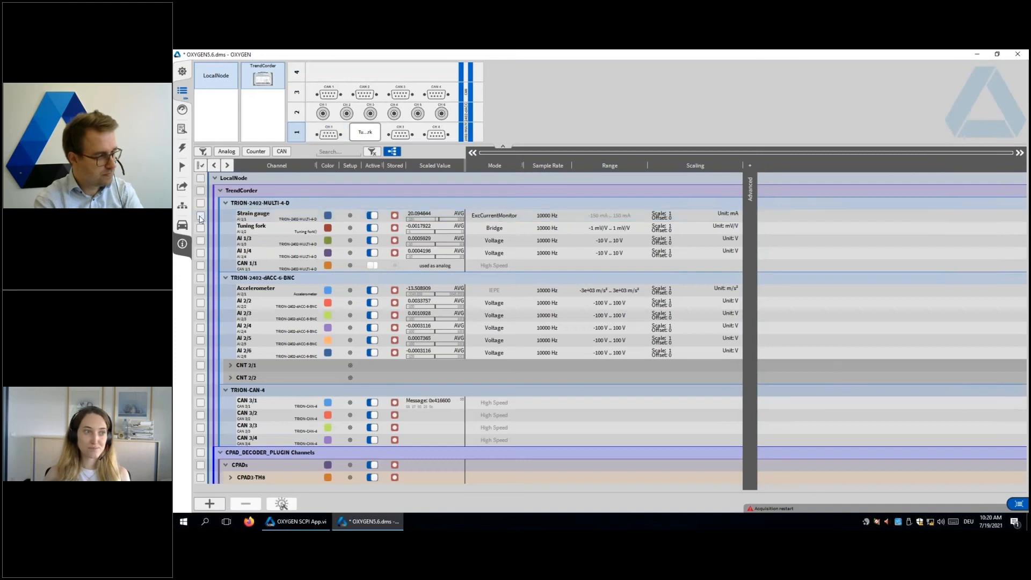
click(209, 504)
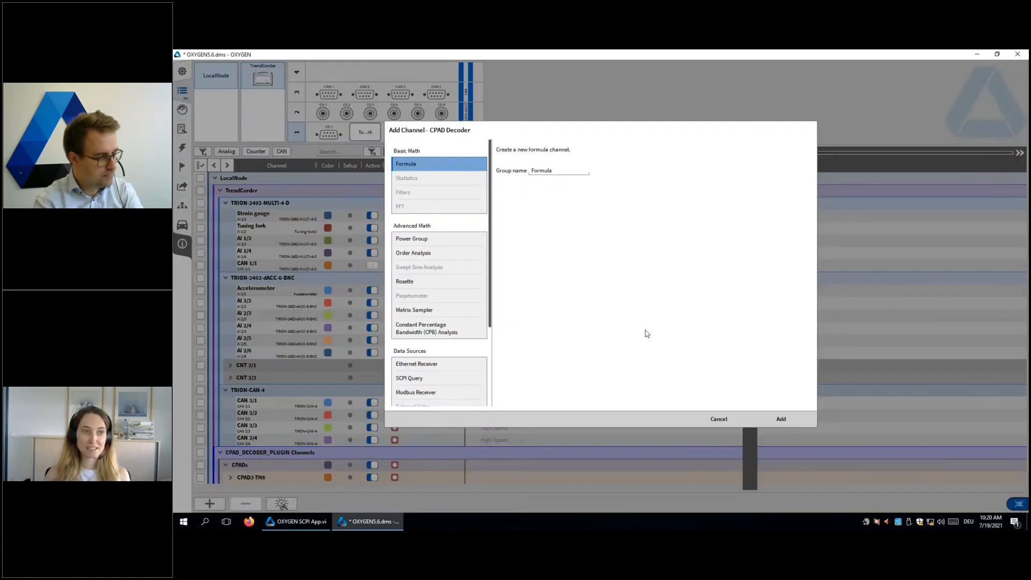
click(779, 419)
Step: Build the formula ${x}+${y} +'Accelerometer' * 0 using the x and y header constants, and clear the channel's unit
click(460, 257)
click(460, 257)
click(460, 256)
click(460, 257)
click(457, 257)
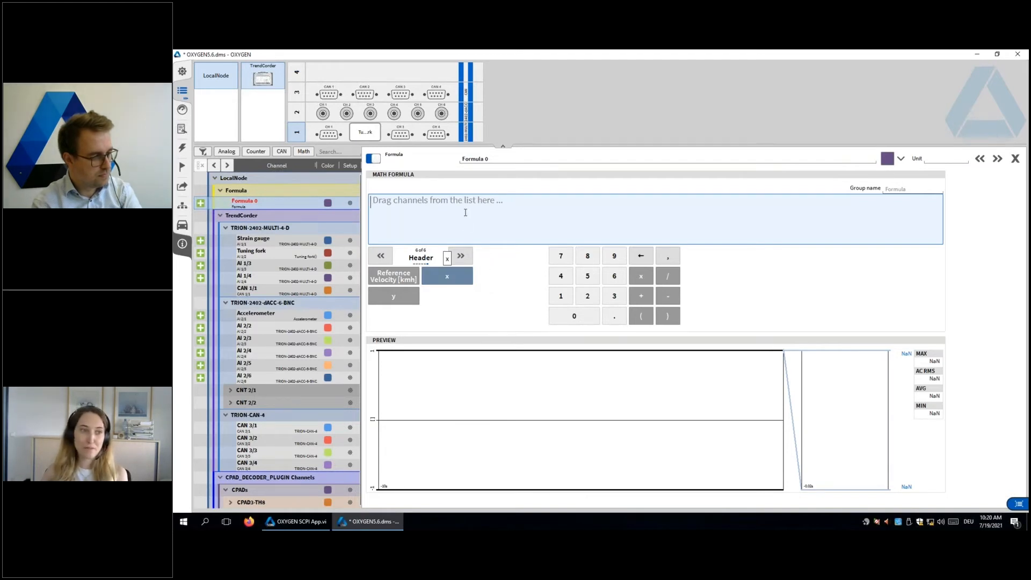
click(458, 276)
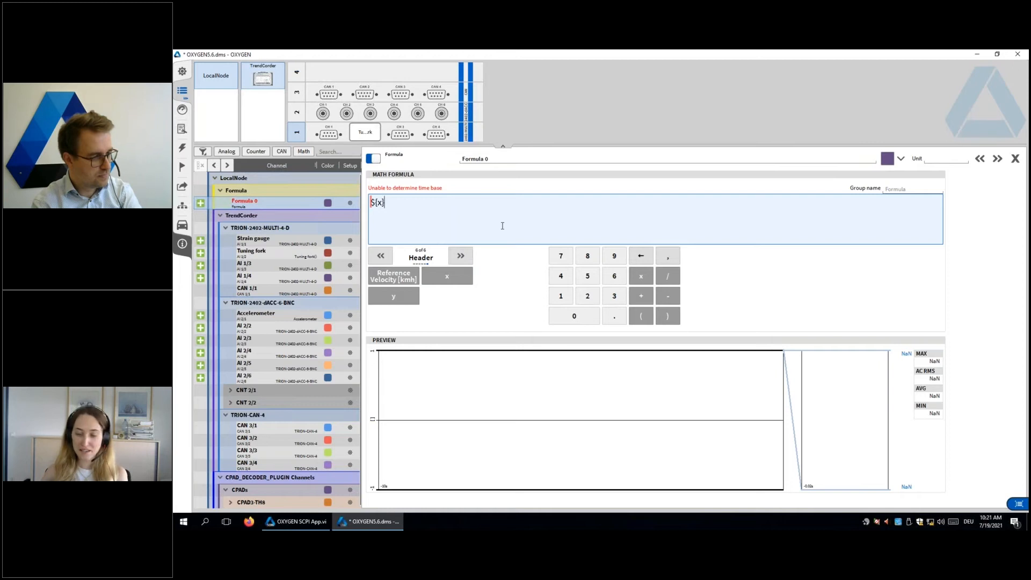
text(+)
click(393, 294)
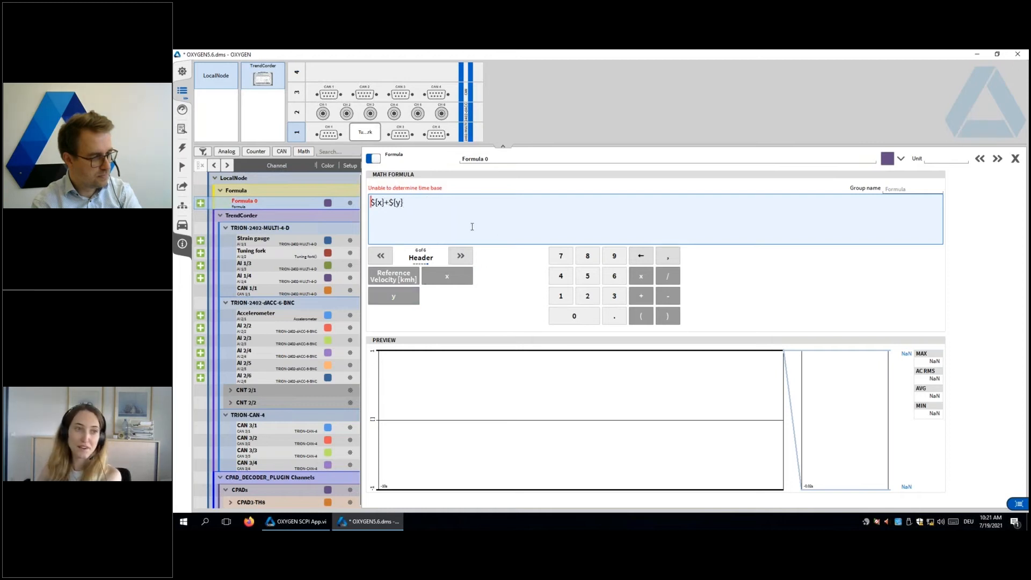
text(+)
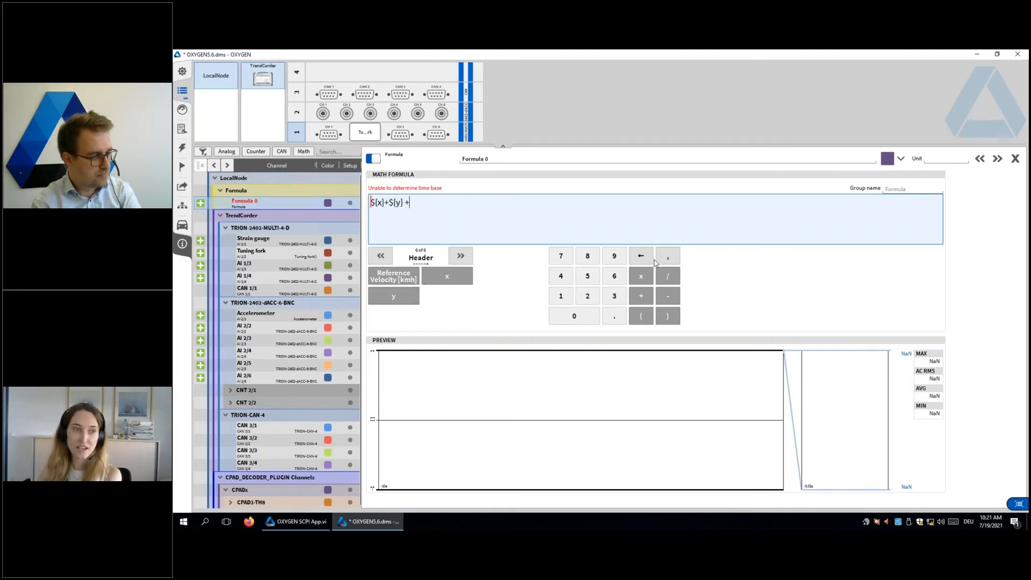
click(201, 316)
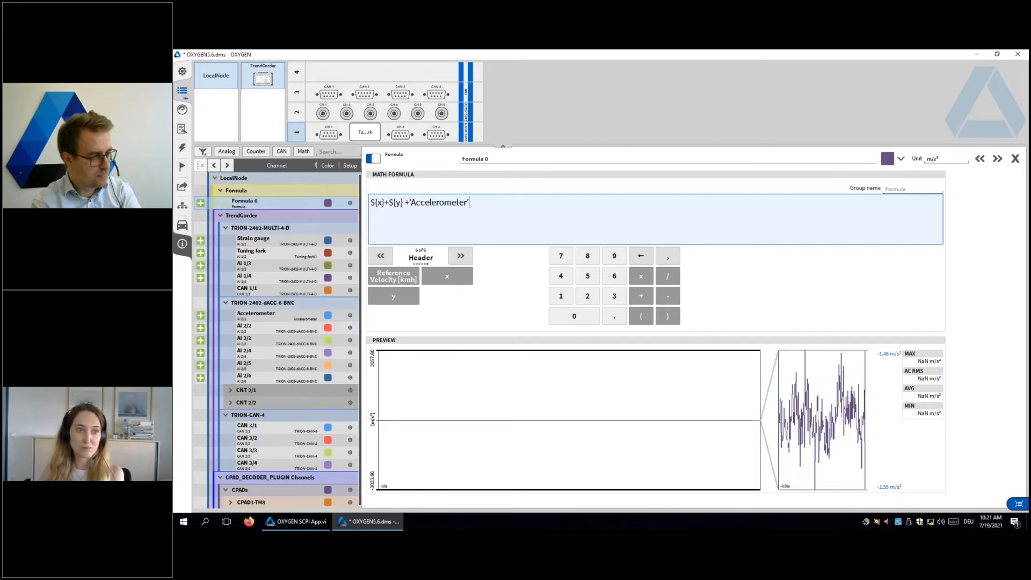
click(641, 275)
click(583, 317)
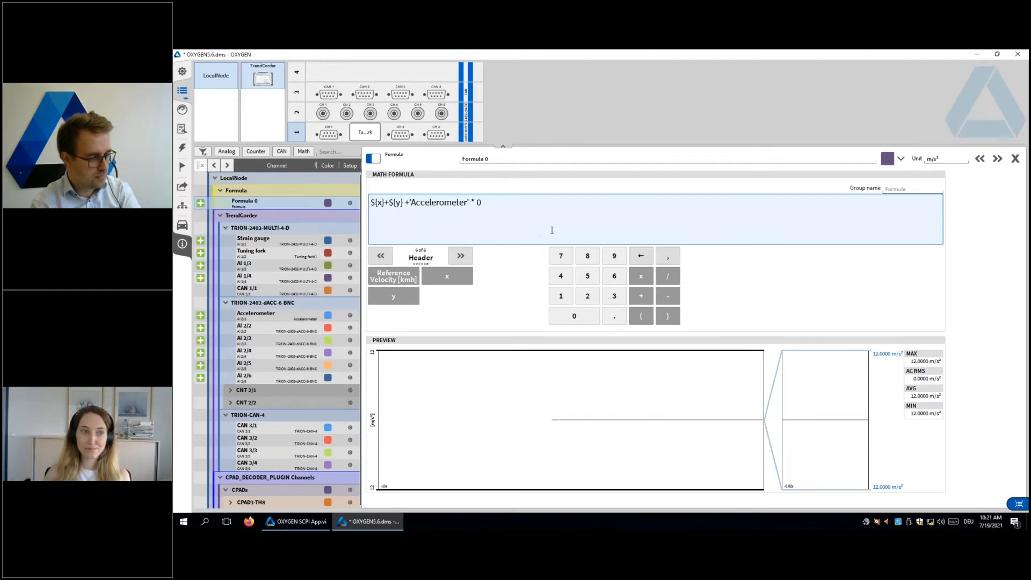
click(934, 159)
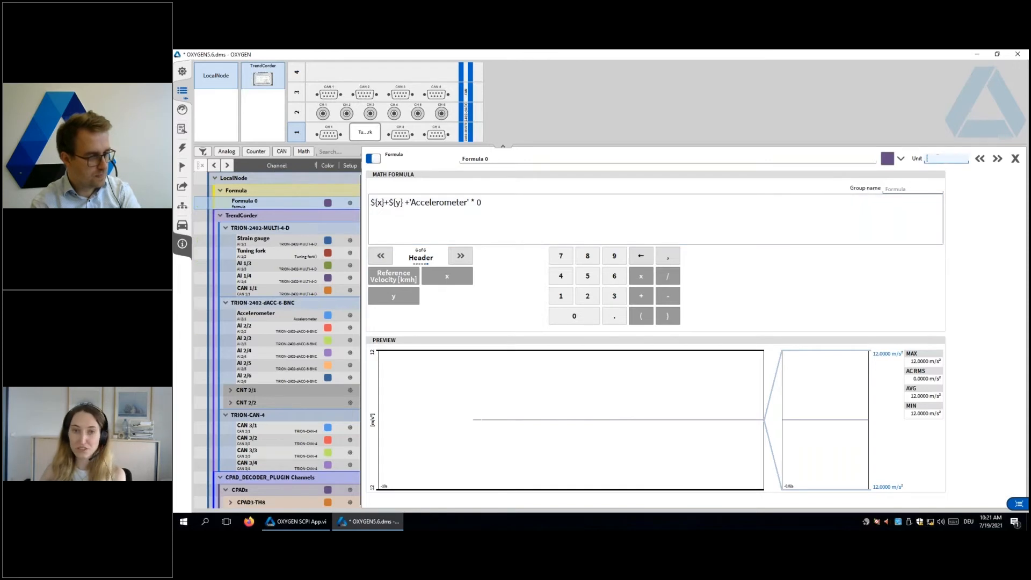
click(423, 212)
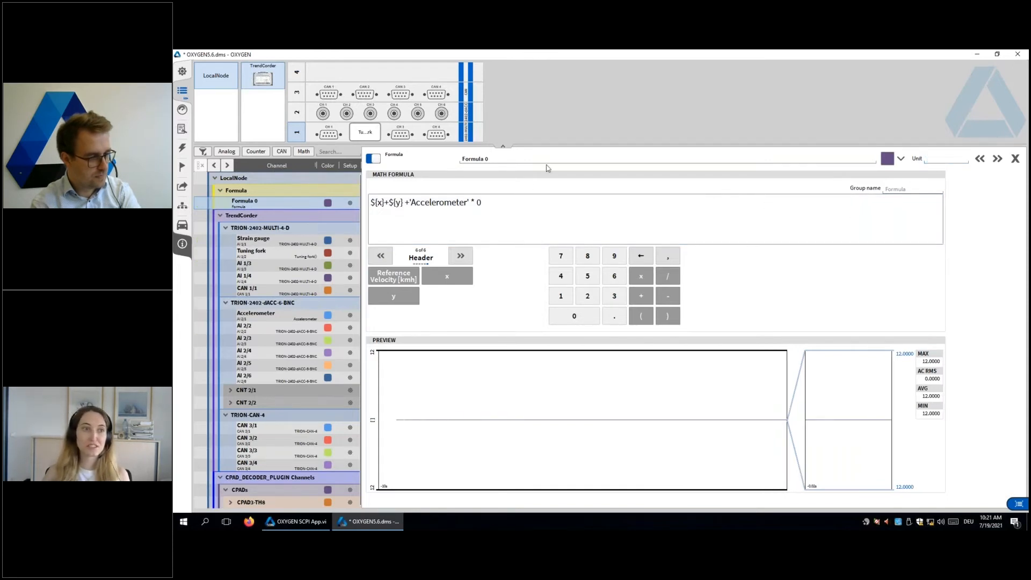
Step: On the measurement screen, delete the Strain gauge digital meter and place a meter for Formula 0 in design mode
click(183, 91)
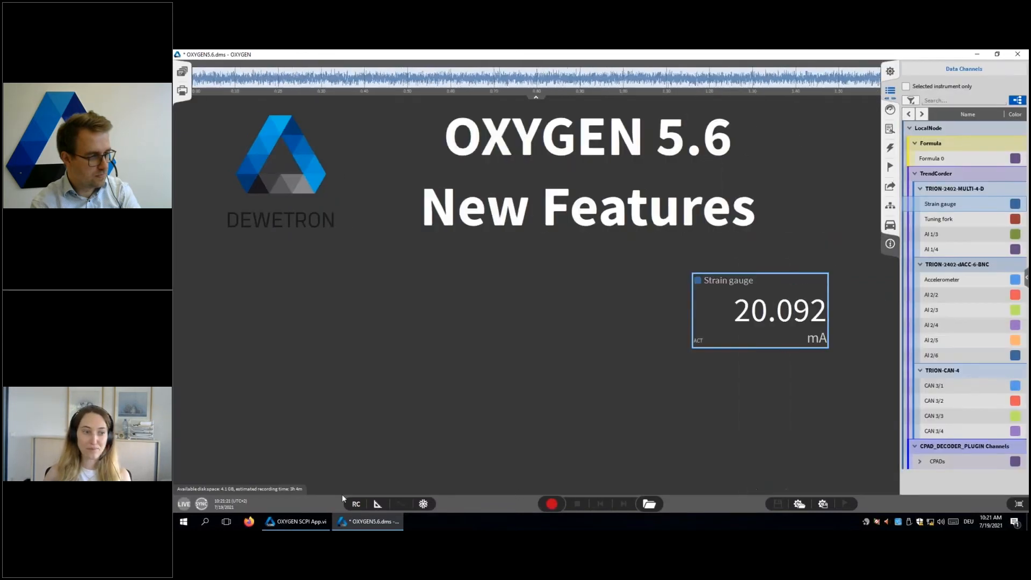
click(379, 503)
drag(758, 297, 891, 325)
drag(943, 160, 793, 416)
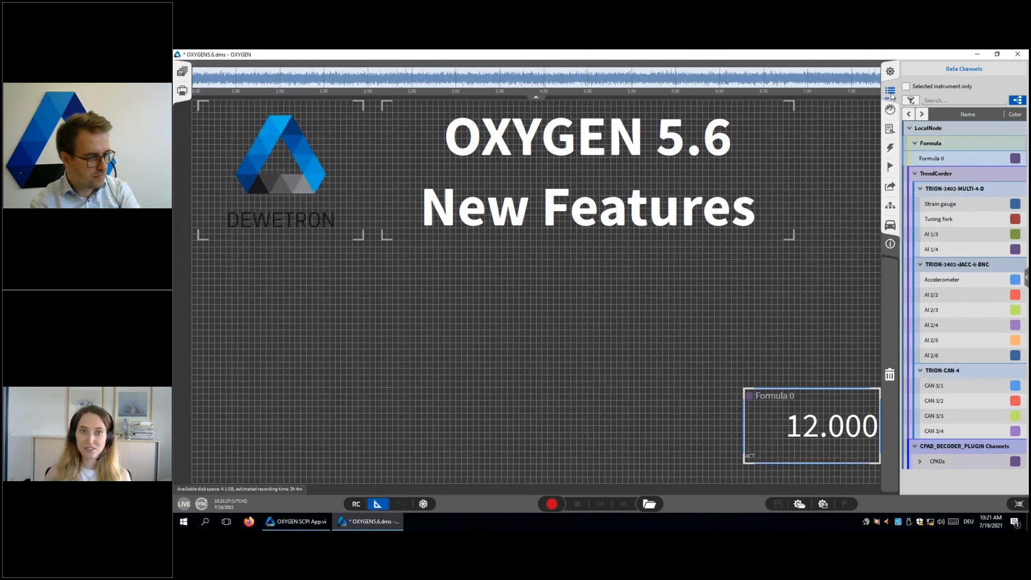
Step: Place the x and y header data constants together in one text instrument above the Formula 0 meter
click(891, 74)
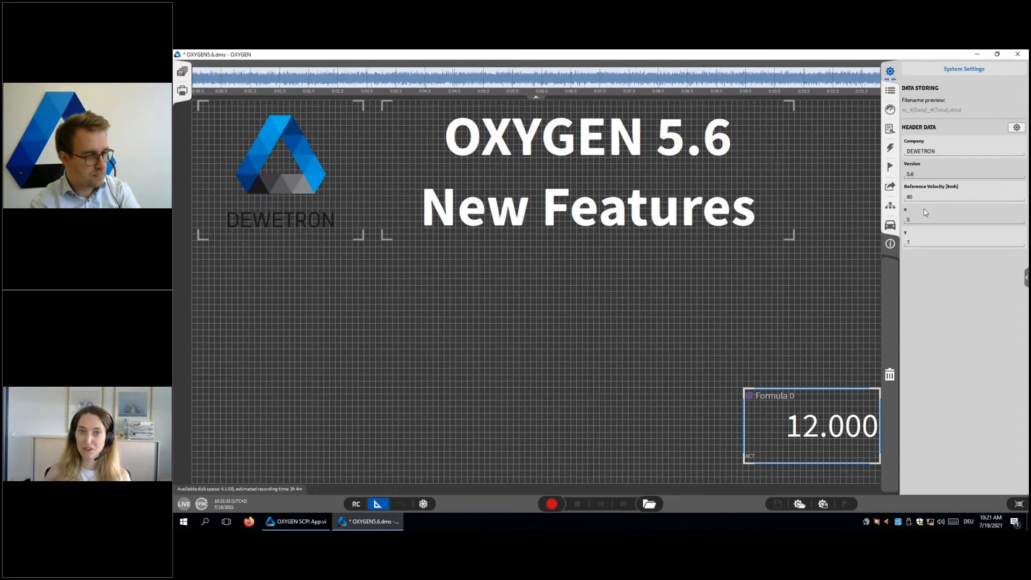
drag(936, 214, 810, 245)
drag(919, 242, 877, 380)
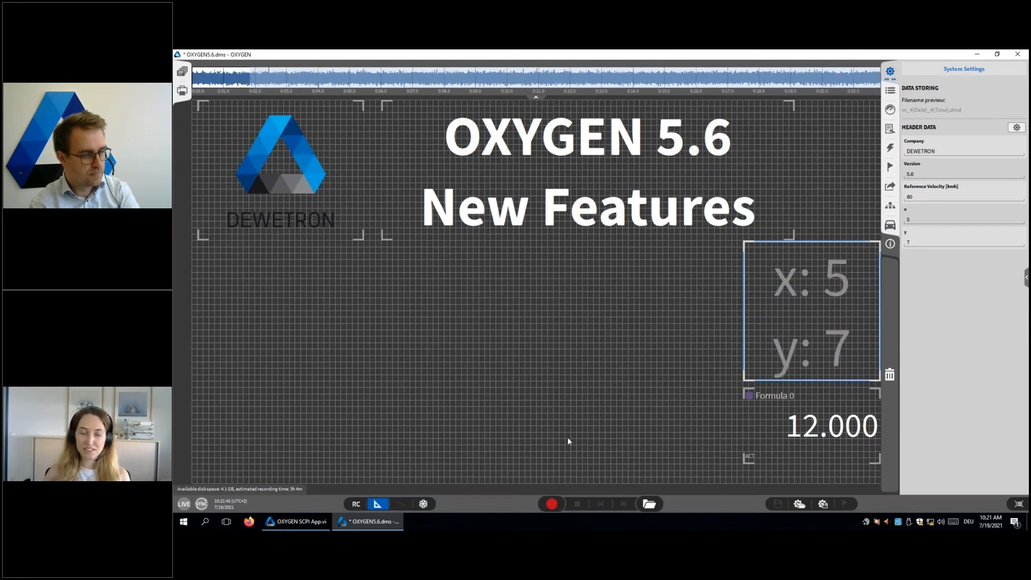
Step: Set the colour of the x and y text instrument to white (#ffffff)
click(852, 266)
click(1003, 184)
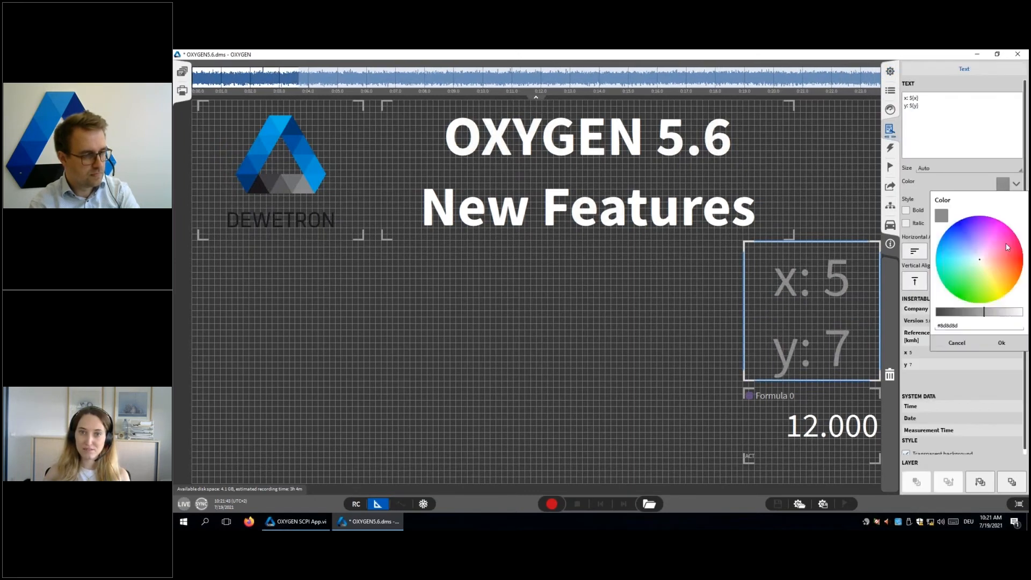
drag(985, 313, 1022, 324)
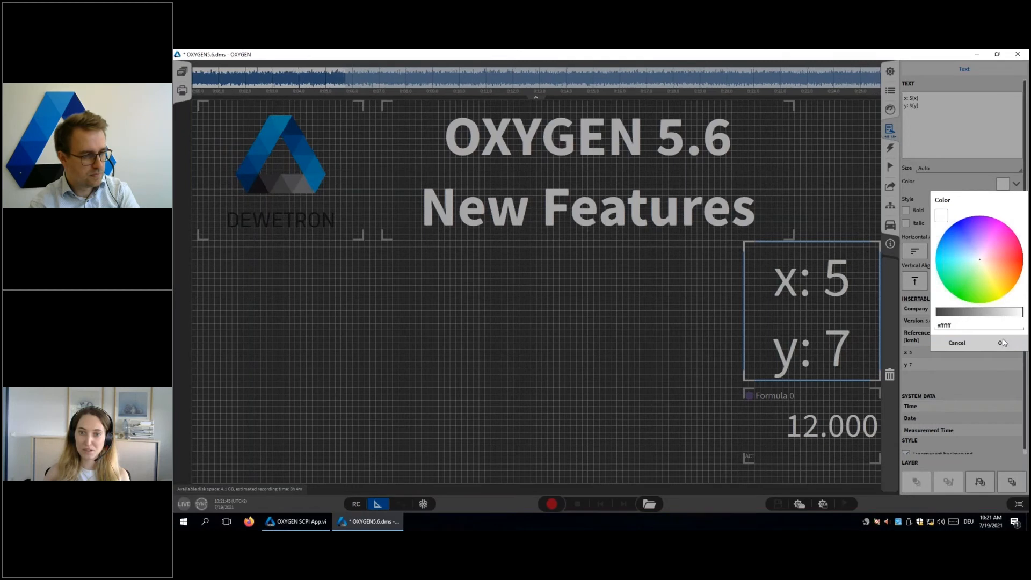
click(1002, 343)
Step: Leave design mode and set the x constant to 1 in the header data of the measurement screen
click(890, 73)
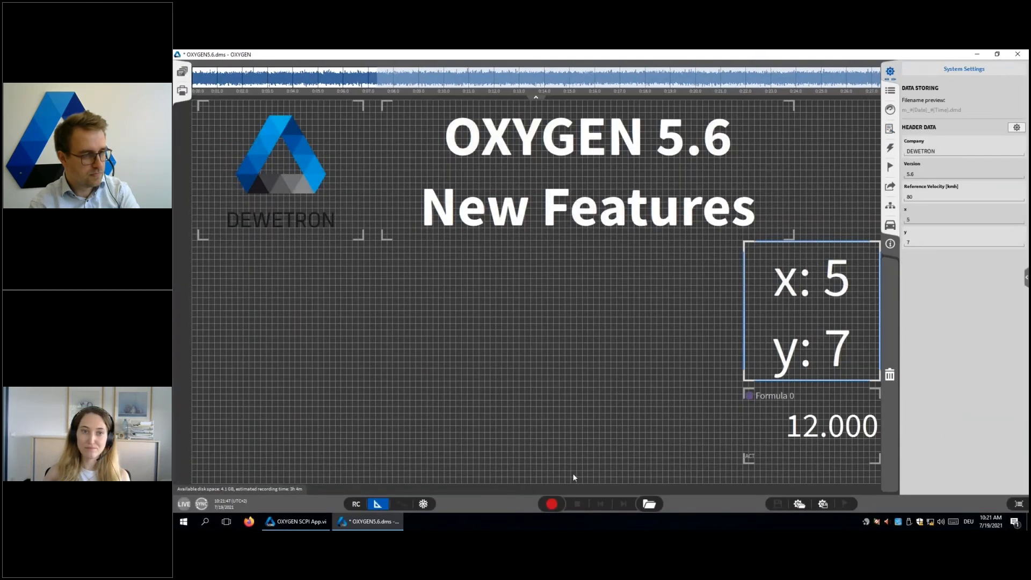
click(377, 503)
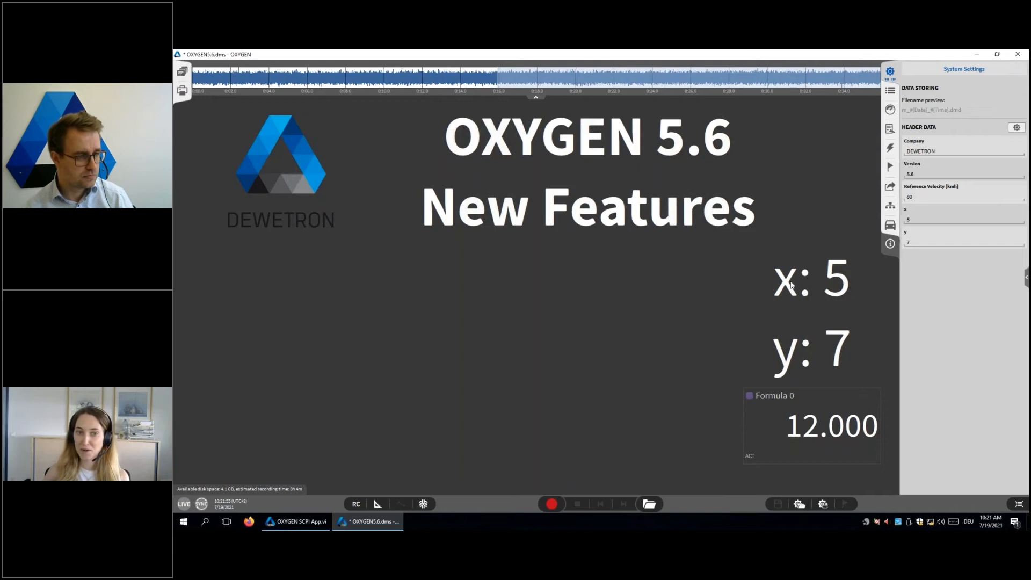
click(928, 217)
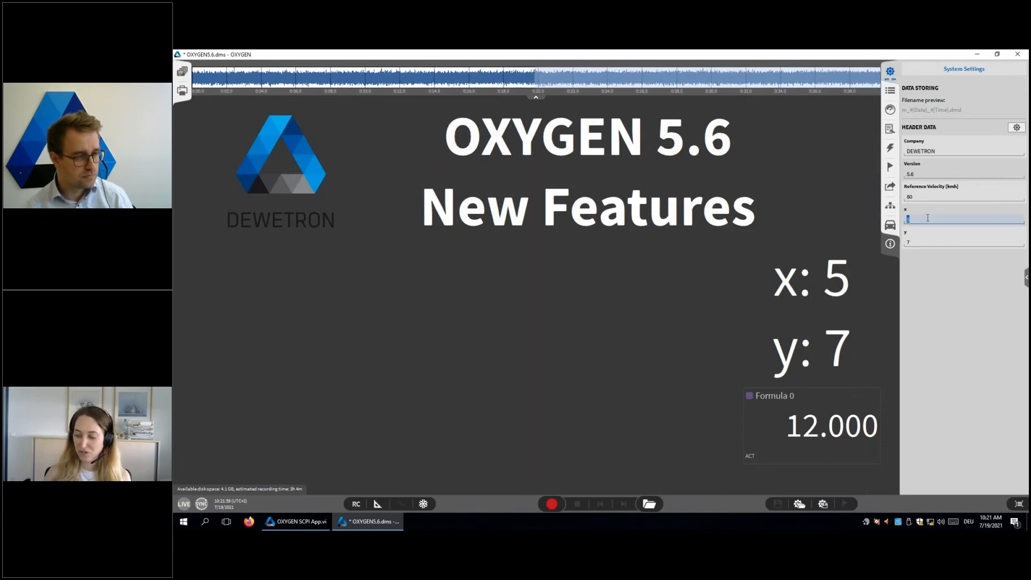
key(Return)
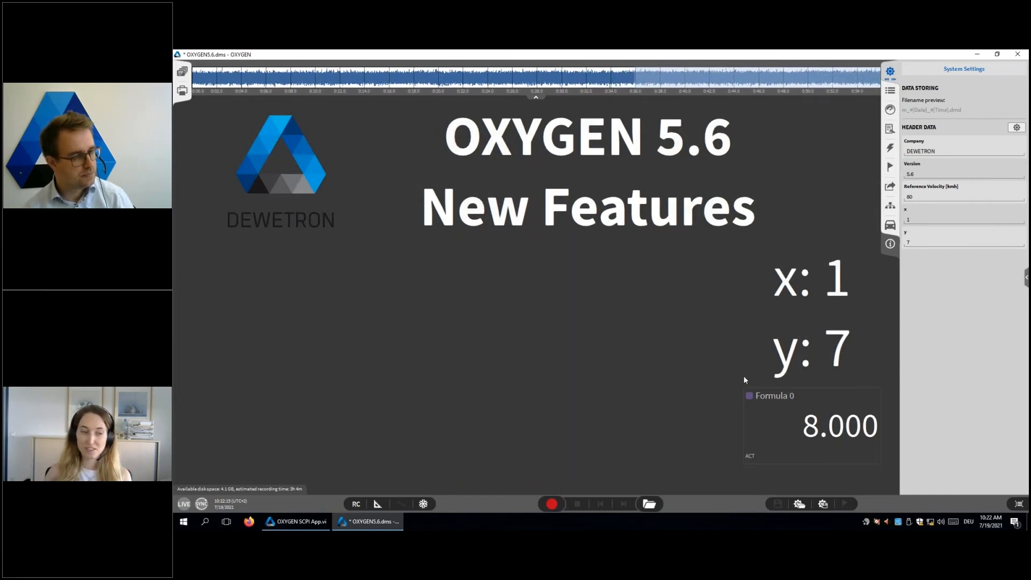
Step: Switch to the OXYGEN SCPI App and move its window slightly up over the measurement screen
click(289, 524)
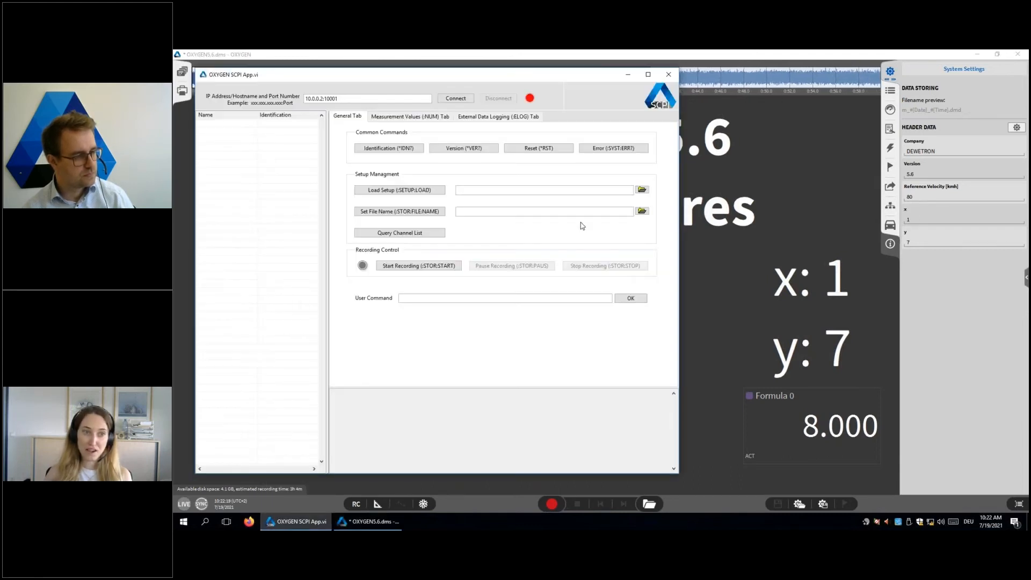
drag(536, 78, 549, 67)
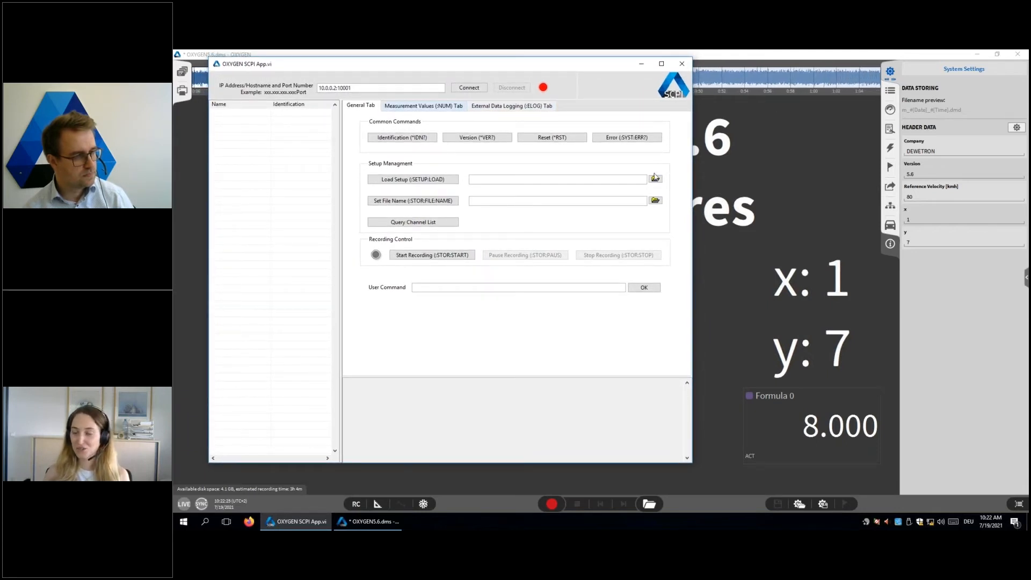
Step: Connect the SCPI App to 10.0.0.2:10001 and send the user command :HEAD:SET NUMERIC_CONSTANT, "y", 5
click(470, 87)
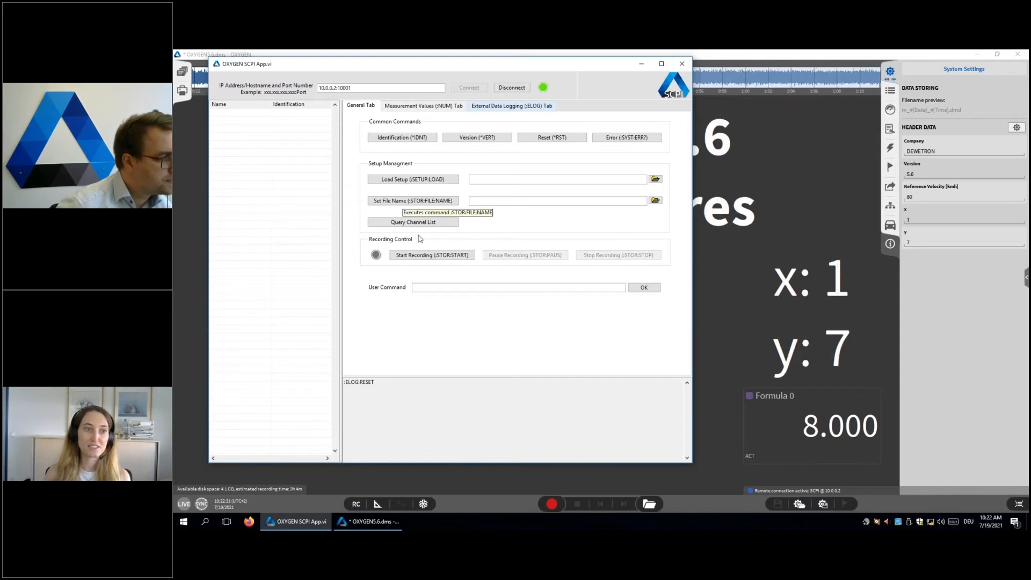
click(433, 287)
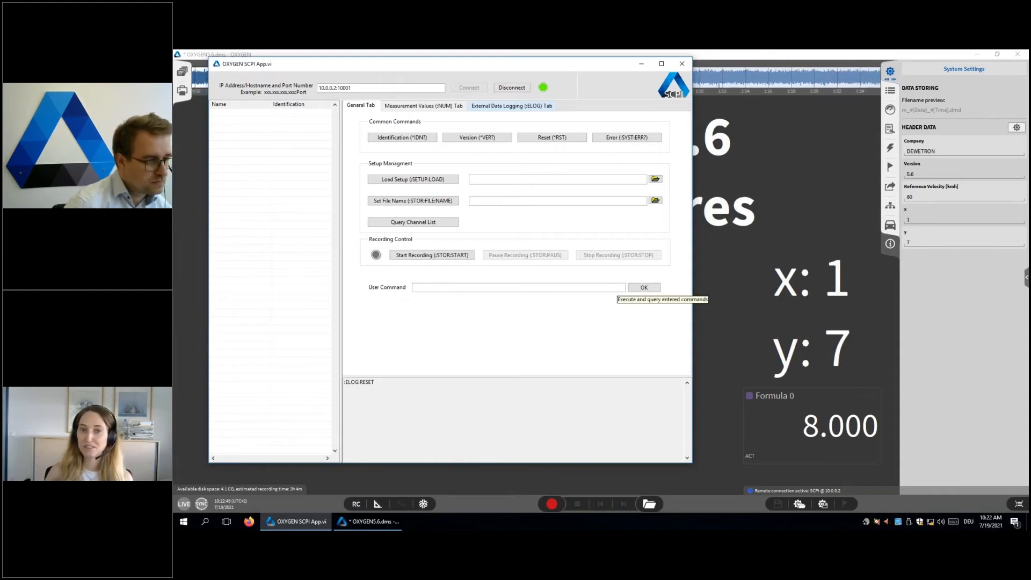
click(462, 288)
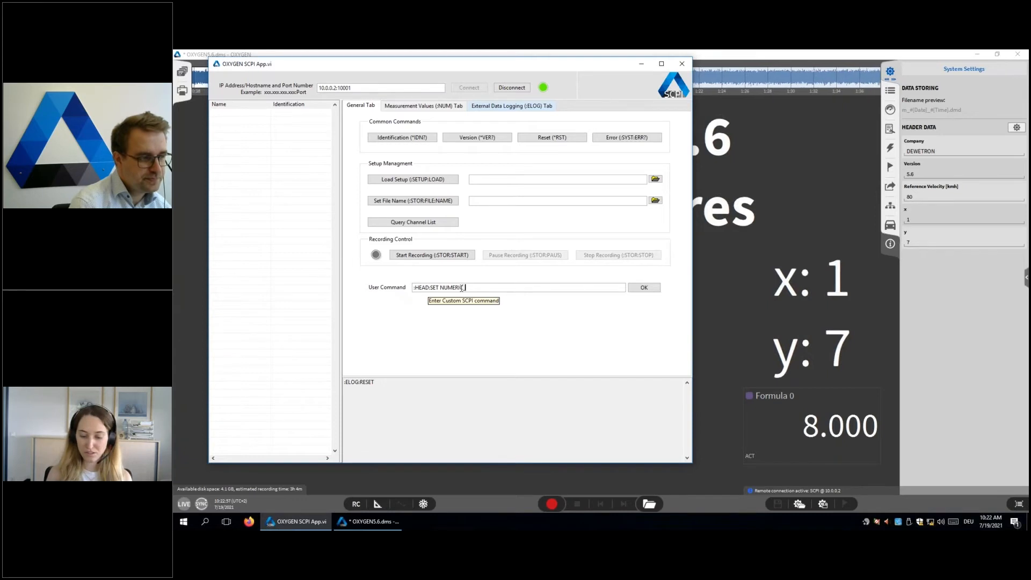
text(S>1)
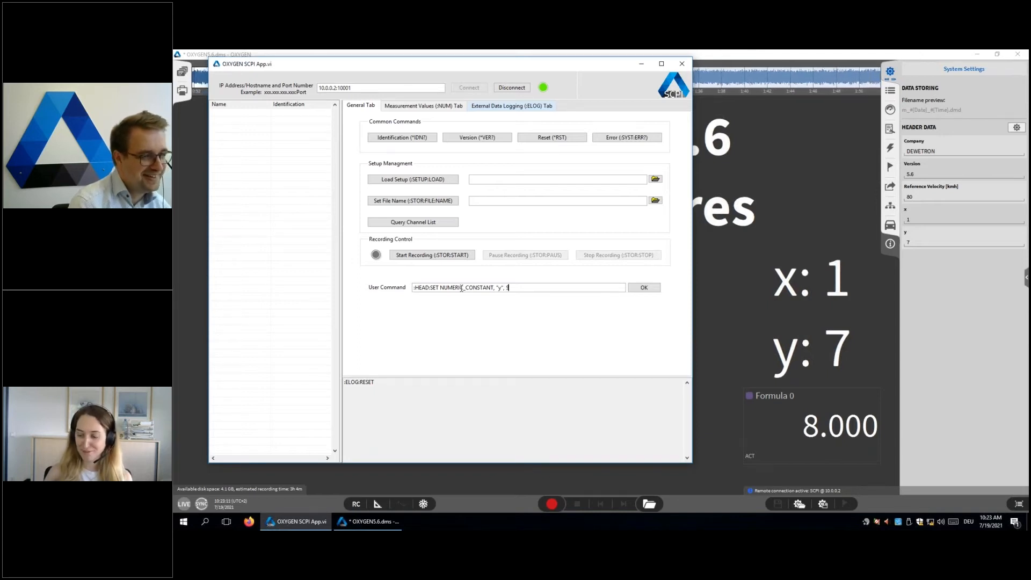
click(636, 291)
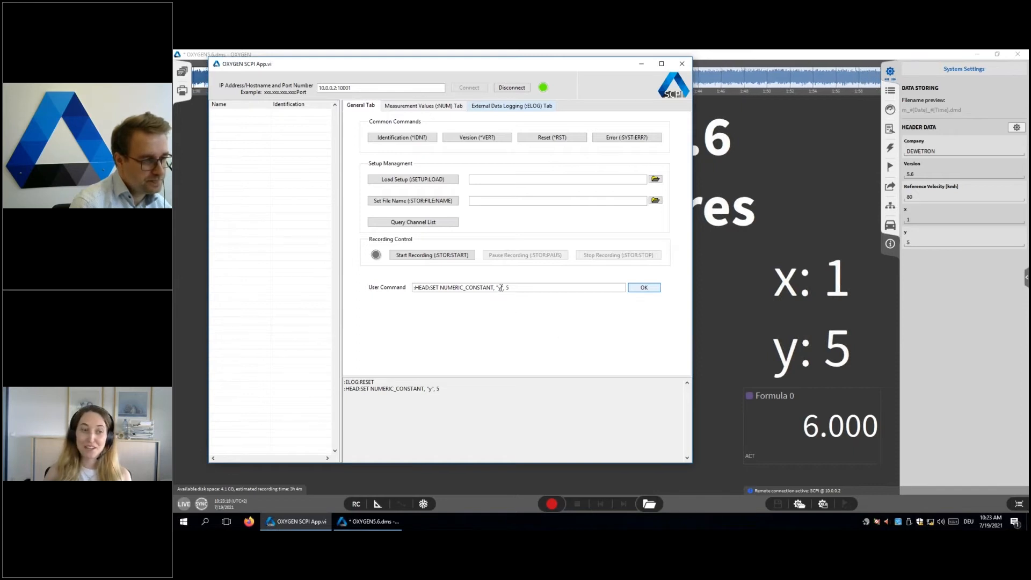
Step: Send a :HEAD:ADD NUMERIC_CONSTANT user command that adds a header data constant named after a person with the value 10
double_click(434, 288)
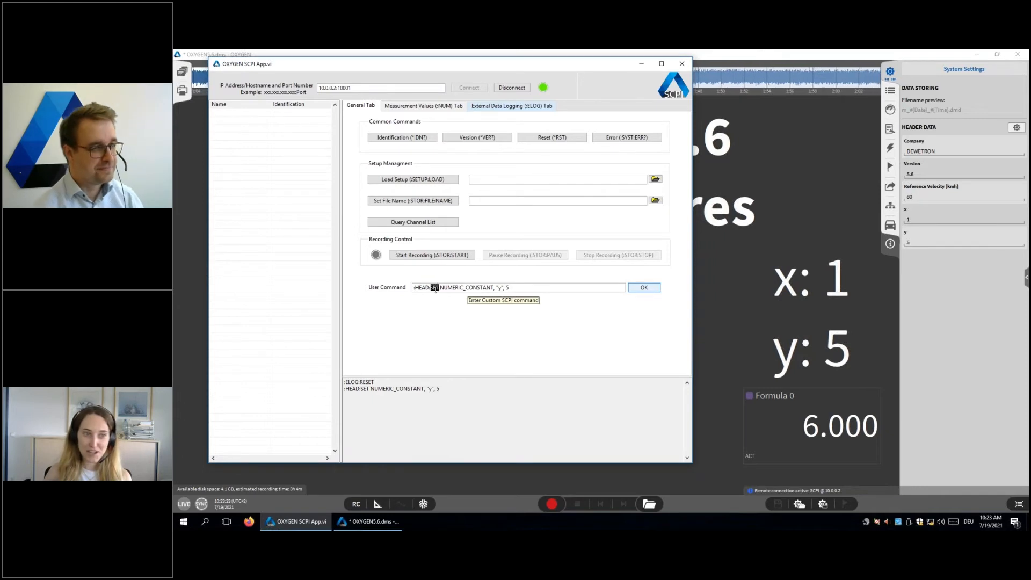
text(ADD)
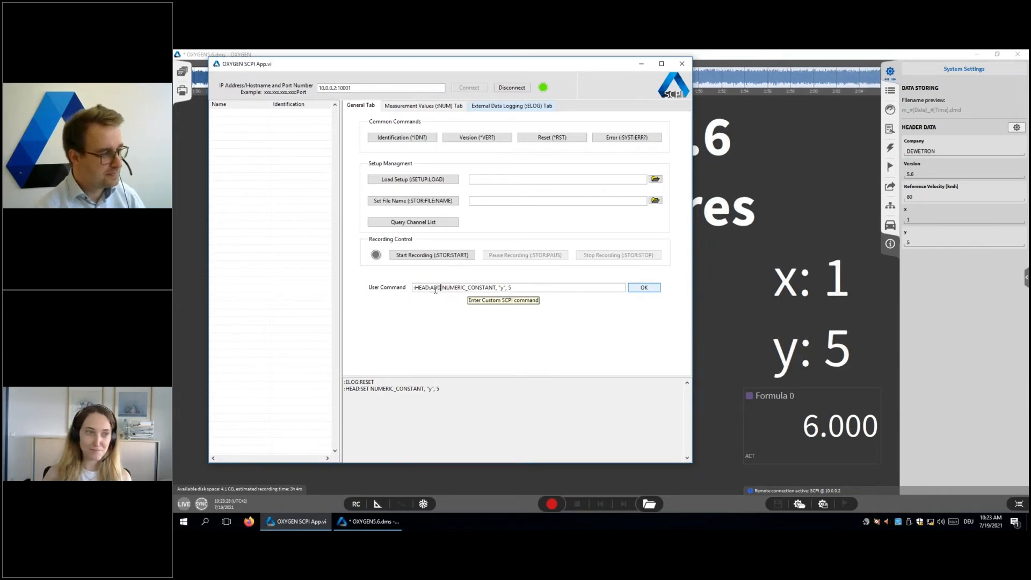
double_click(502, 288)
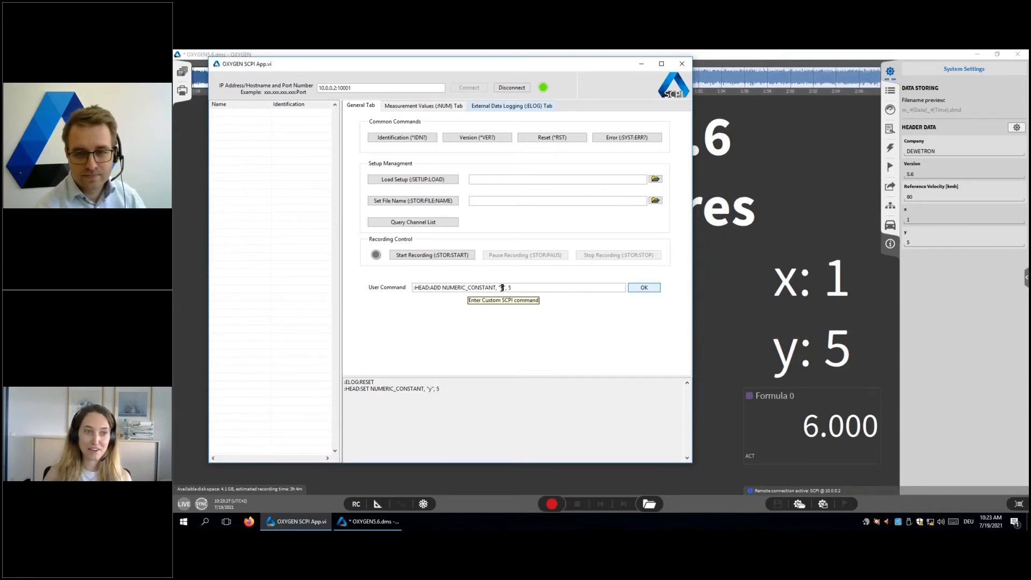
text(l)
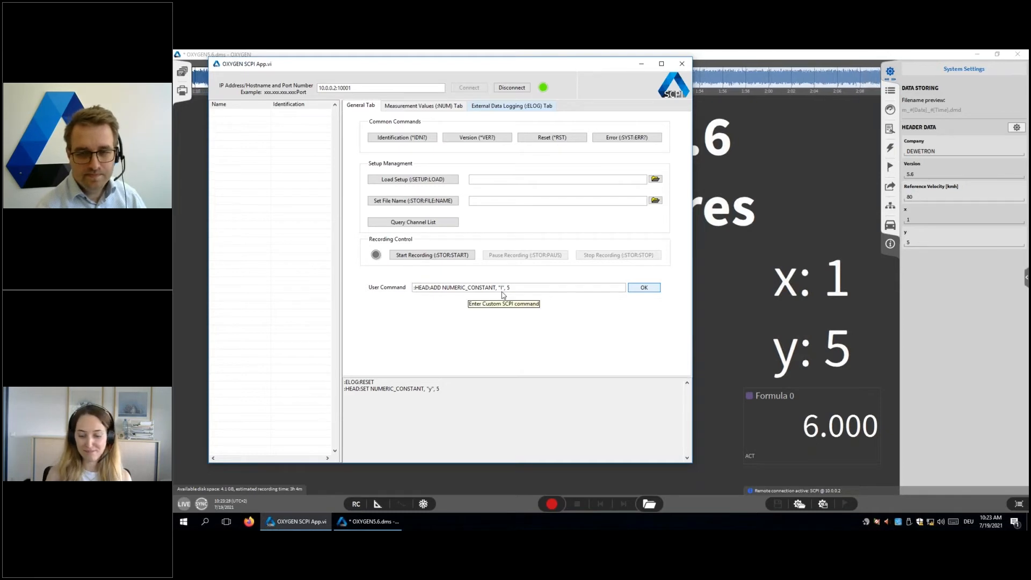
text(vica)
click(530, 287)
key(BackSpace)
text(10)
click(644, 287)
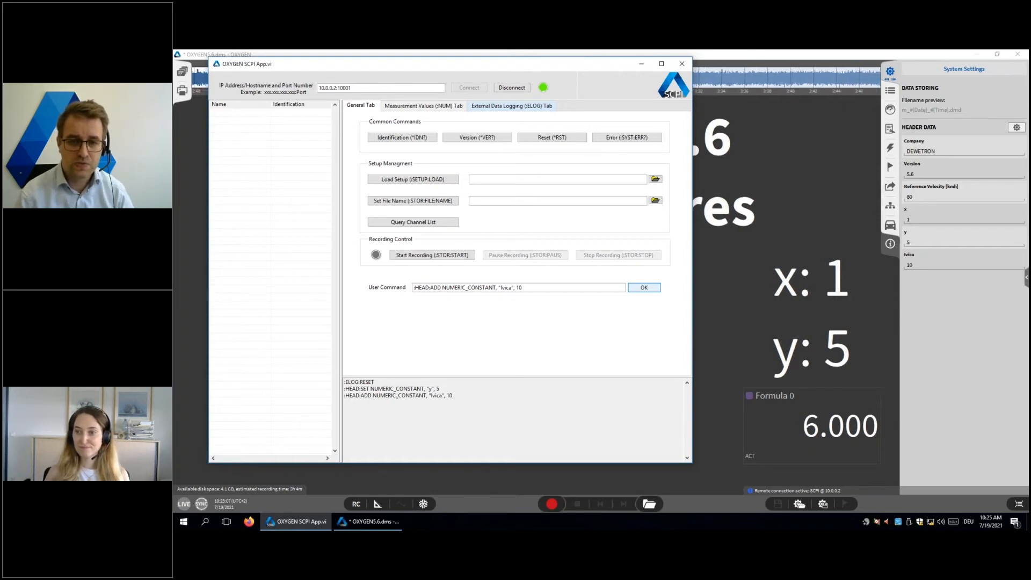
Step: Minimise the SCPI App and set the OXYGEN triggered events recording mode to stop the measurement after 5 s
click(640, 66)
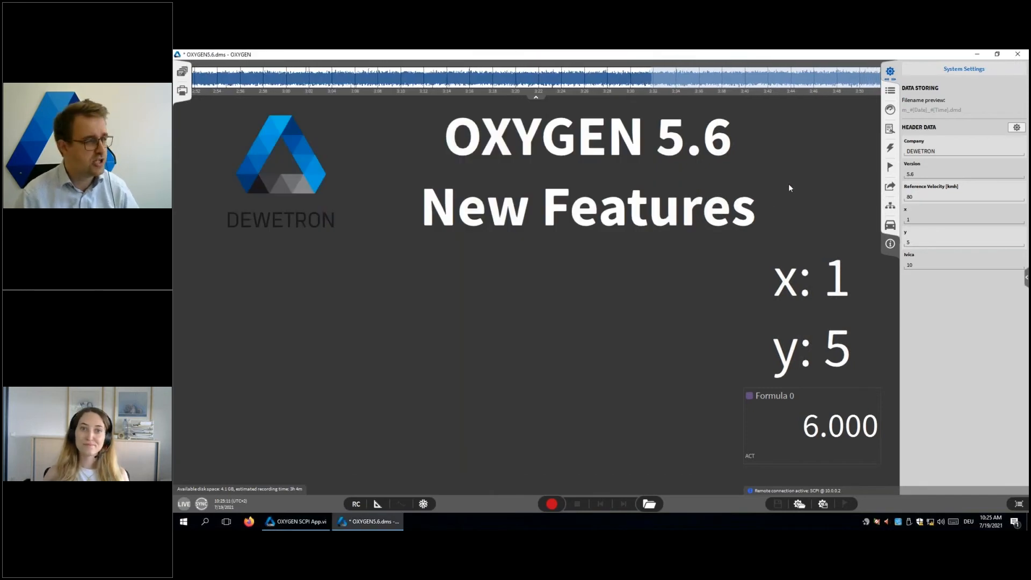
click(891, 187)
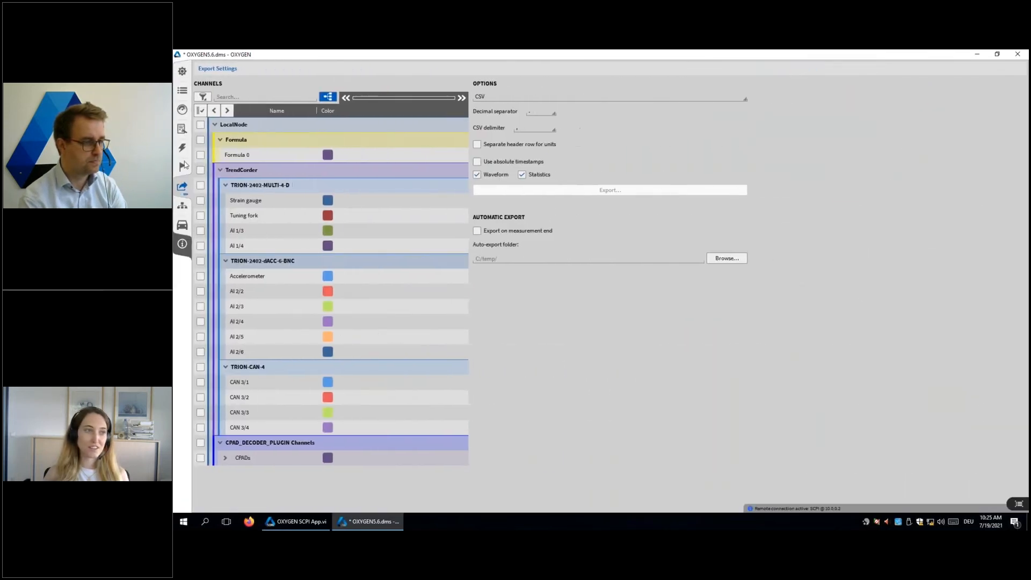
click(181, 148)
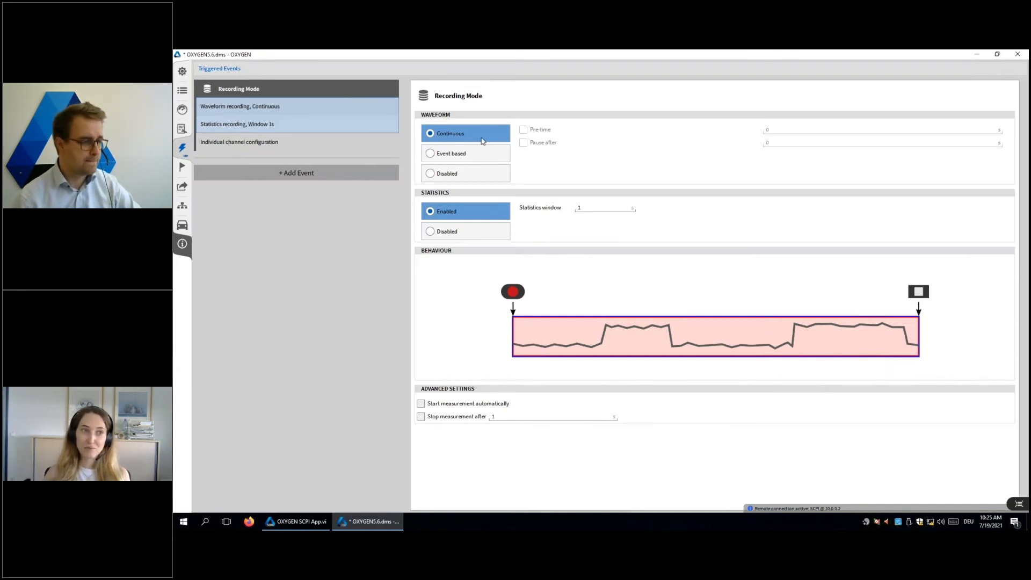
click(421, 417)
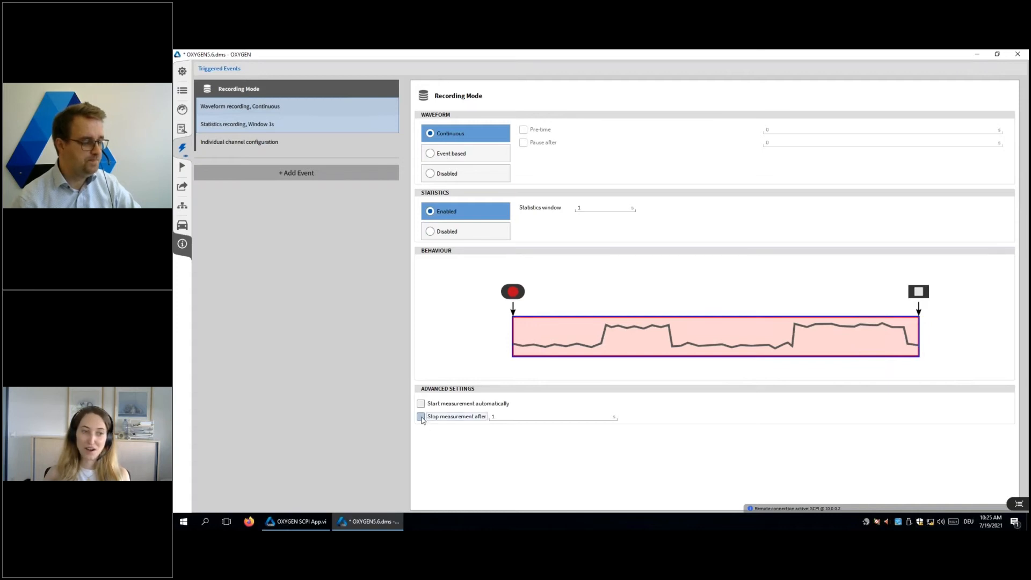
click(512, 417)
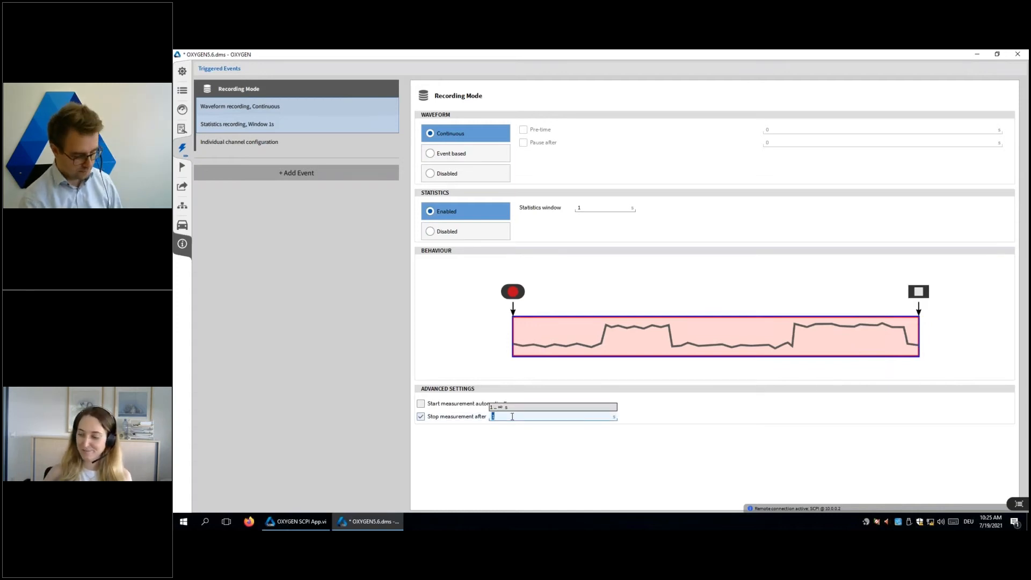
text(5)
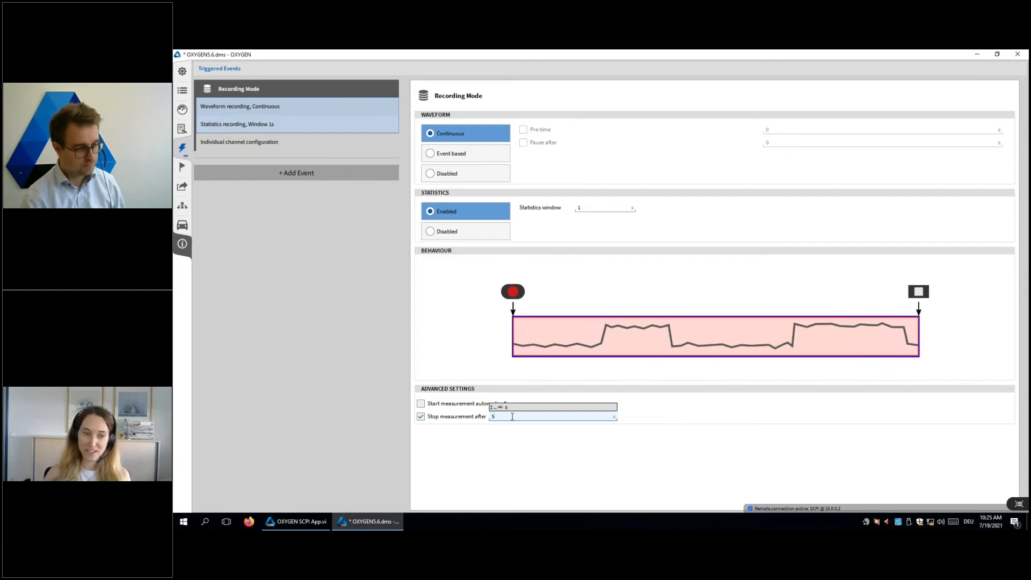
key(Return)
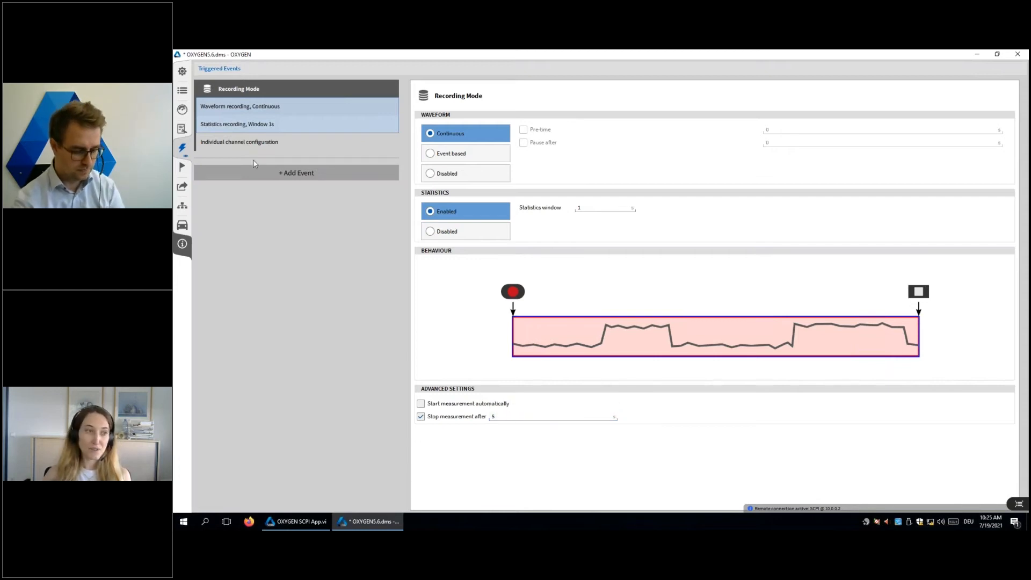
Step: Return to the measurement screen and start a continuous recording that uses the automatic stop
drag(186, 149, 717, 165)
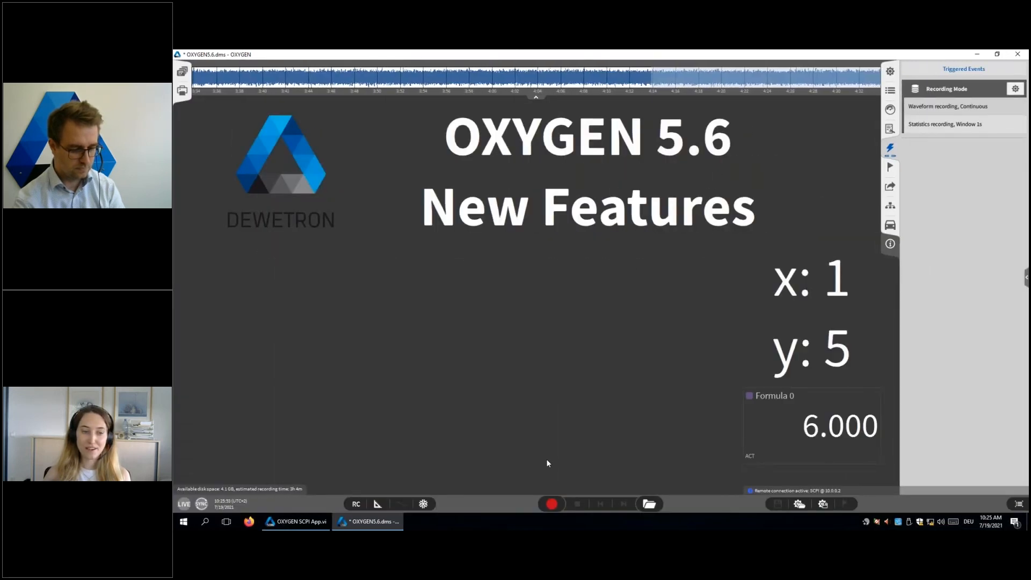
click(552, 504)
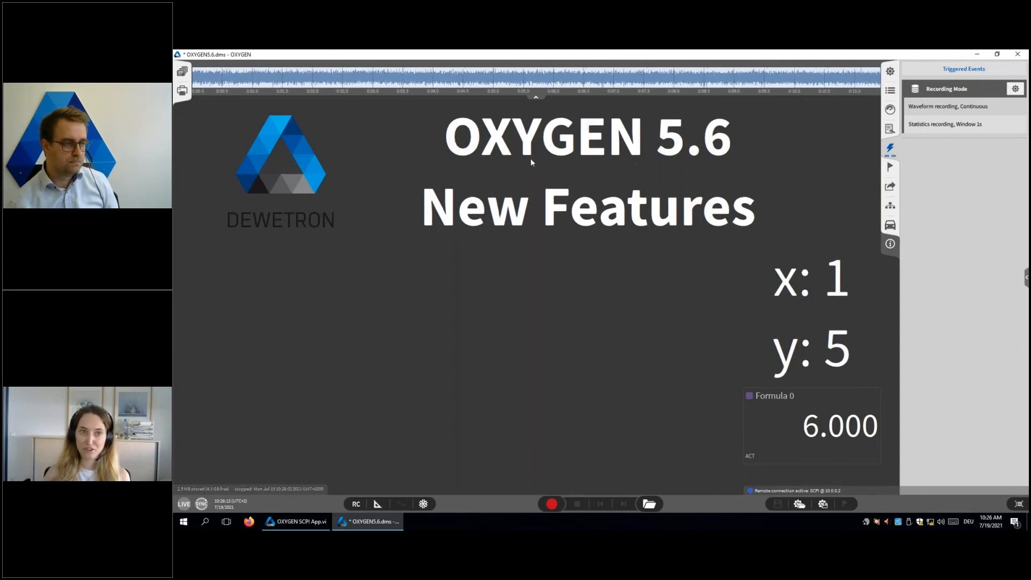
click(417, 167)
Step: Disable the automatic measurement stop and set waveform recording to event based in the recording mode settings
click(1021, 150)
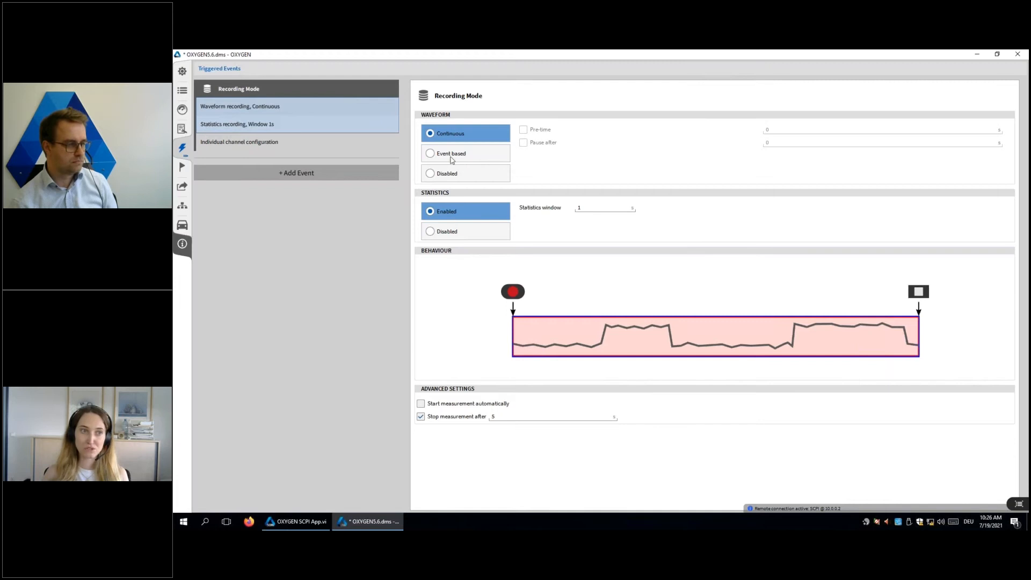
click(436, 417)
click(446, 153)
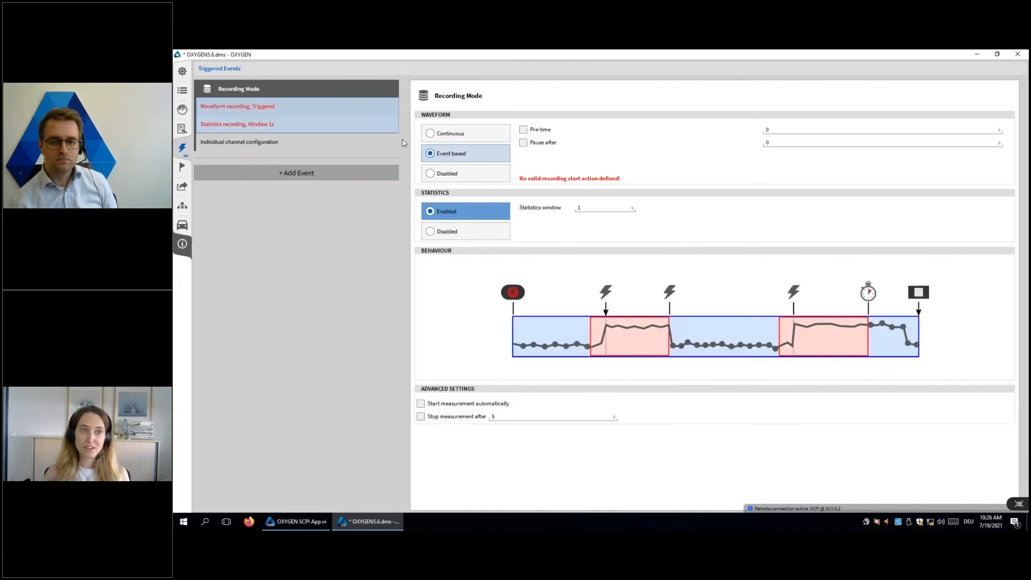
Step: Add an event with a keyboard condition using Space as the true-while-hold shortcut, and open its Start recording action
click(282, 171)
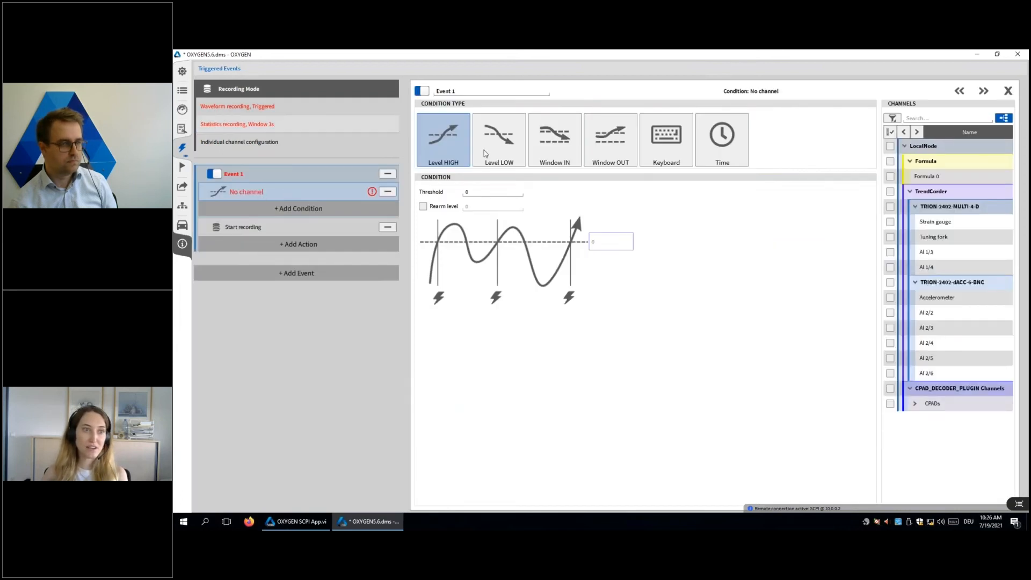
click(661, 152)
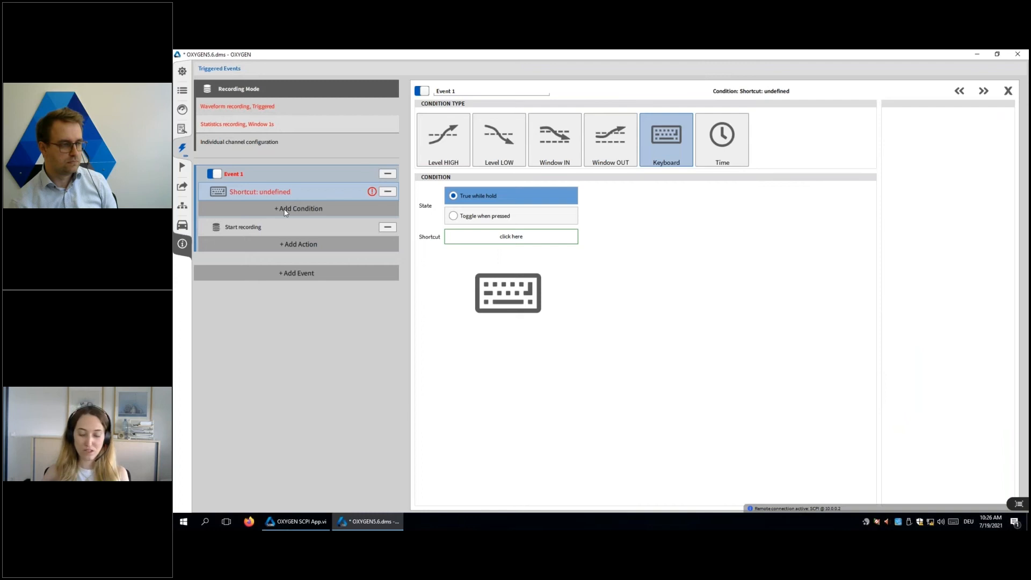
click(472, 239)
key(space)
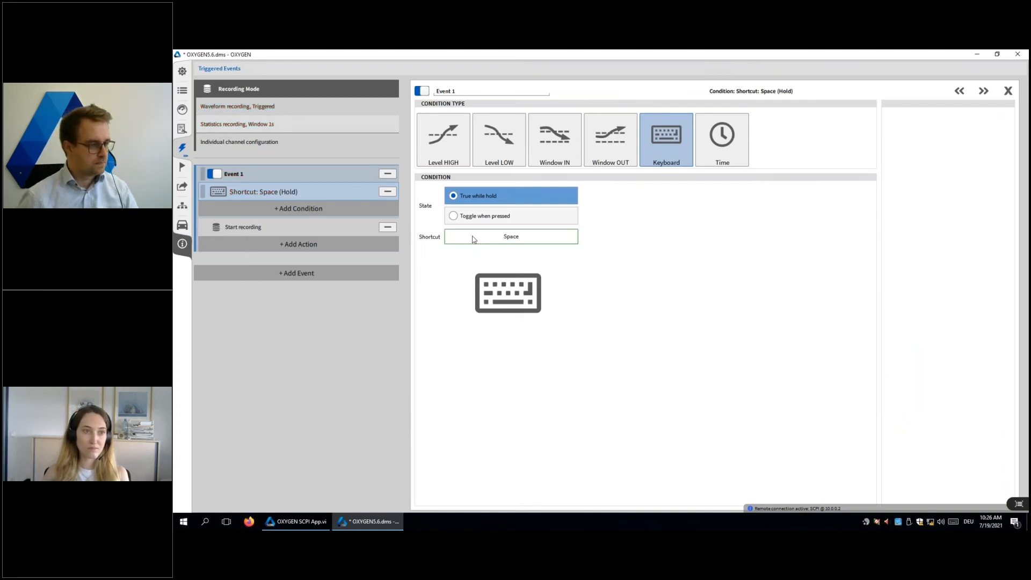
click(263, 232)
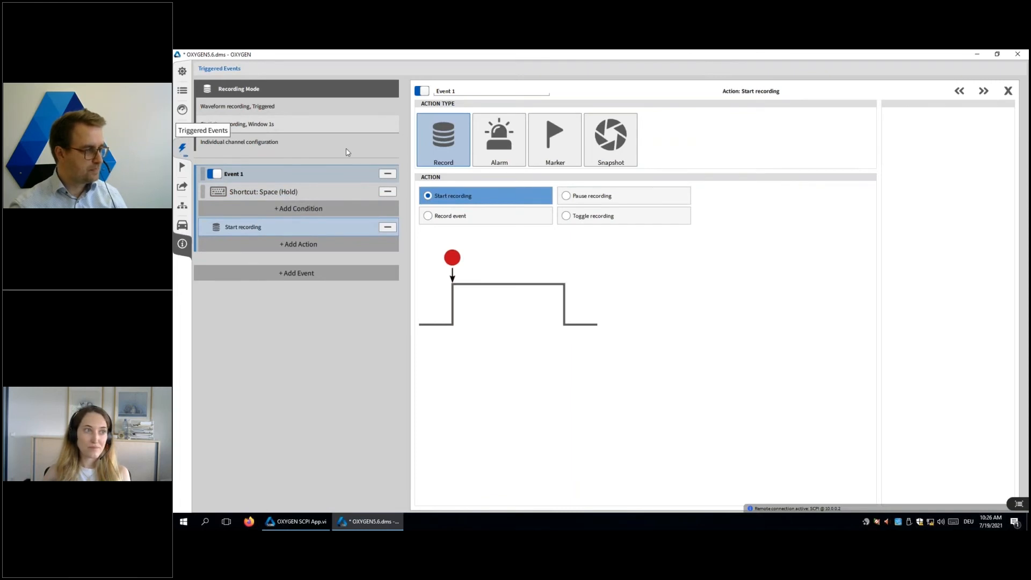
Step: From the measurement screen, arm the triggers, start recording with the Space shortcut and stop the measurement
click(181, 149)
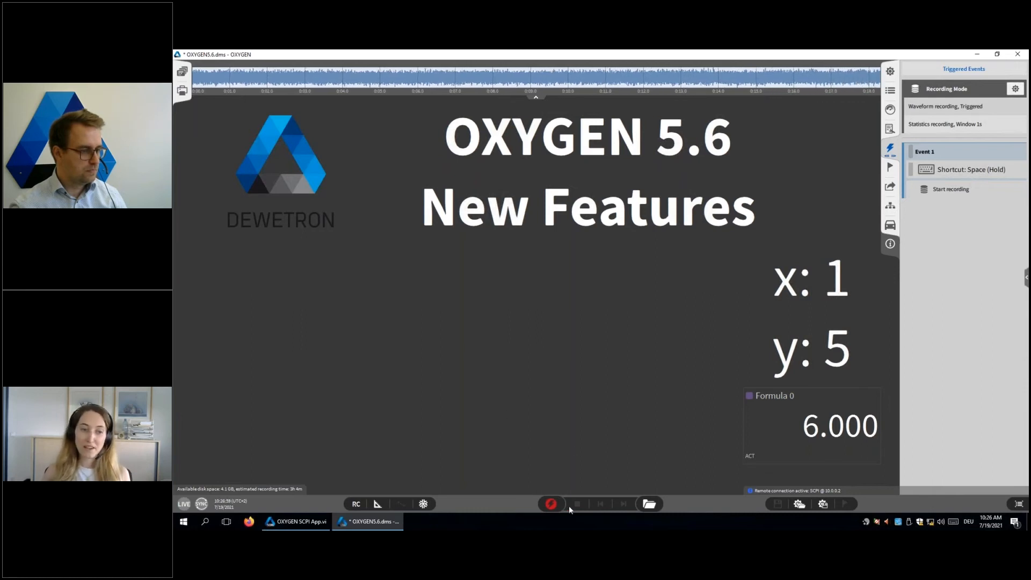
click(551, 504)
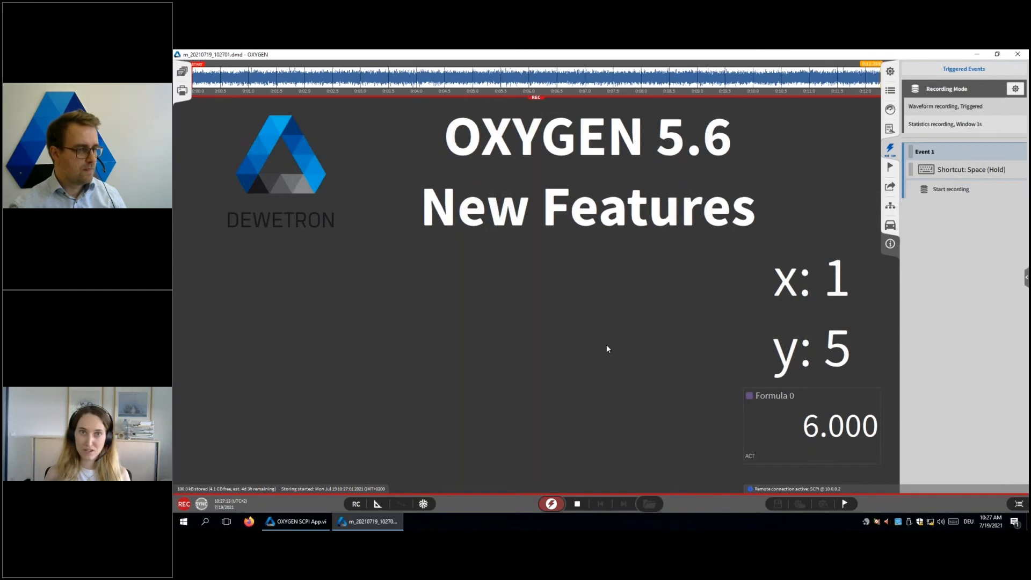
key(space)
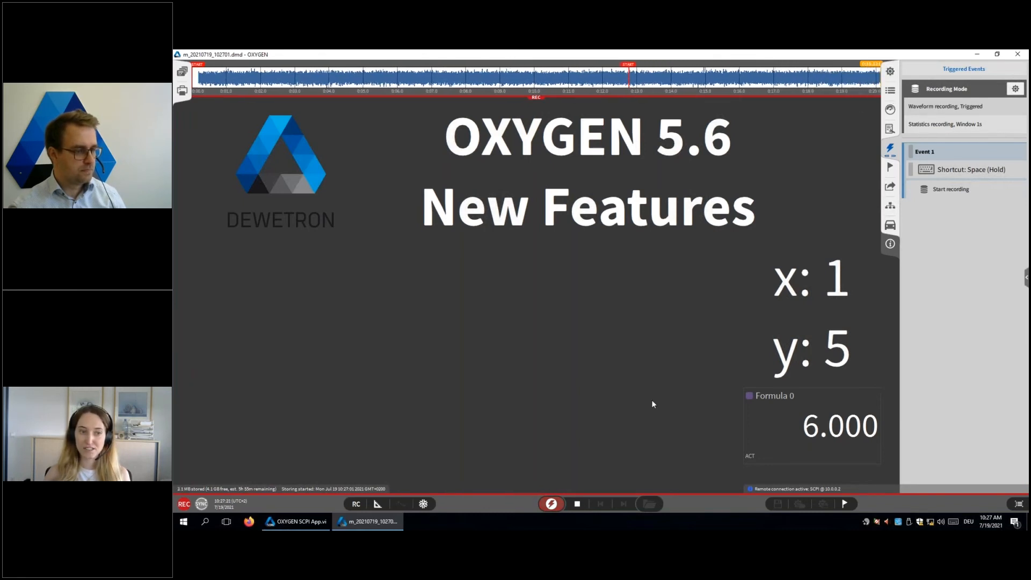
click(577, 504)
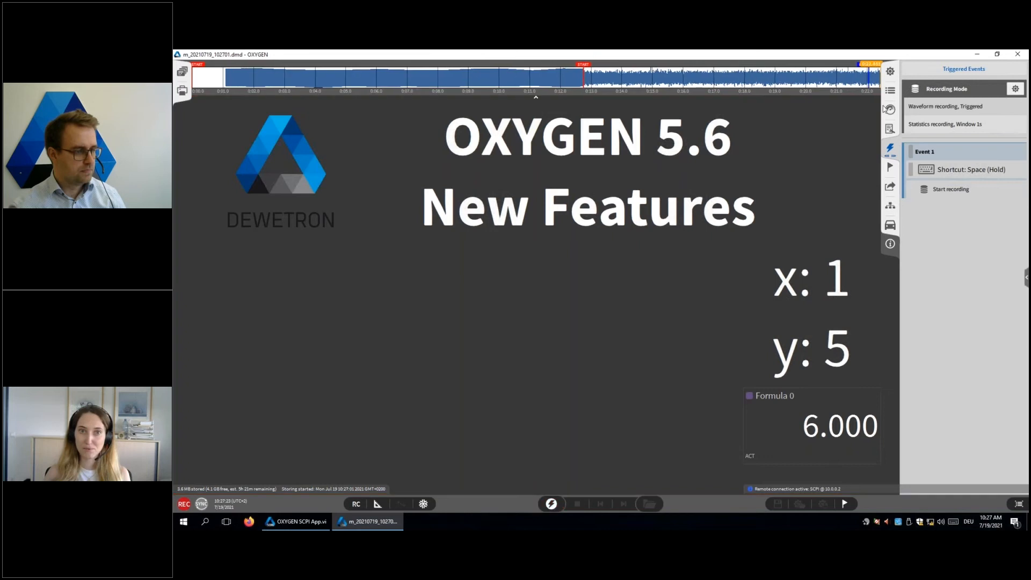
Step: Place a recorder instrument below the New Features title, assign the Strain gauge channel and leave design mode
click(887, 109)
drag(743, 196, 735, 469)
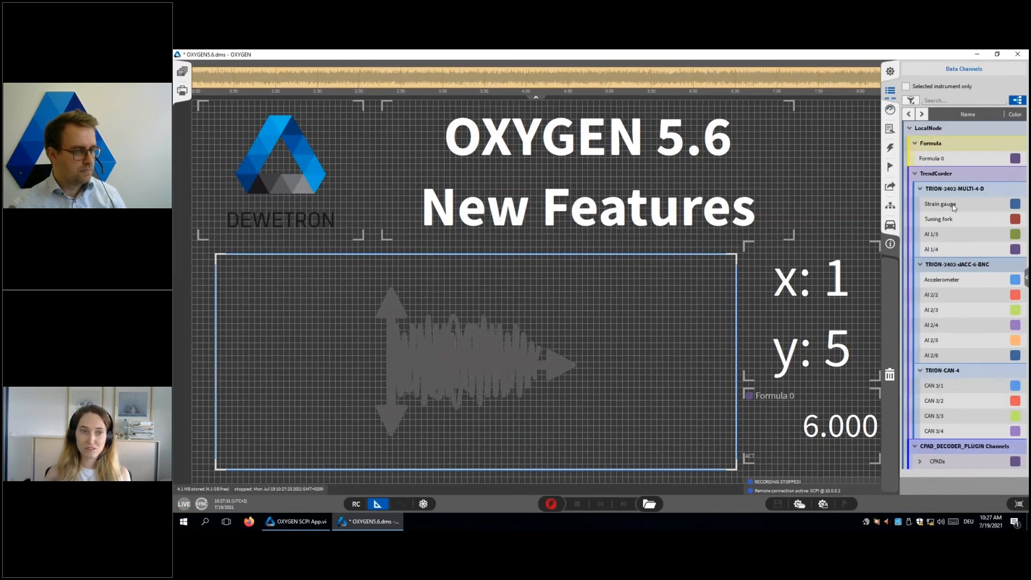
click(954, 207)
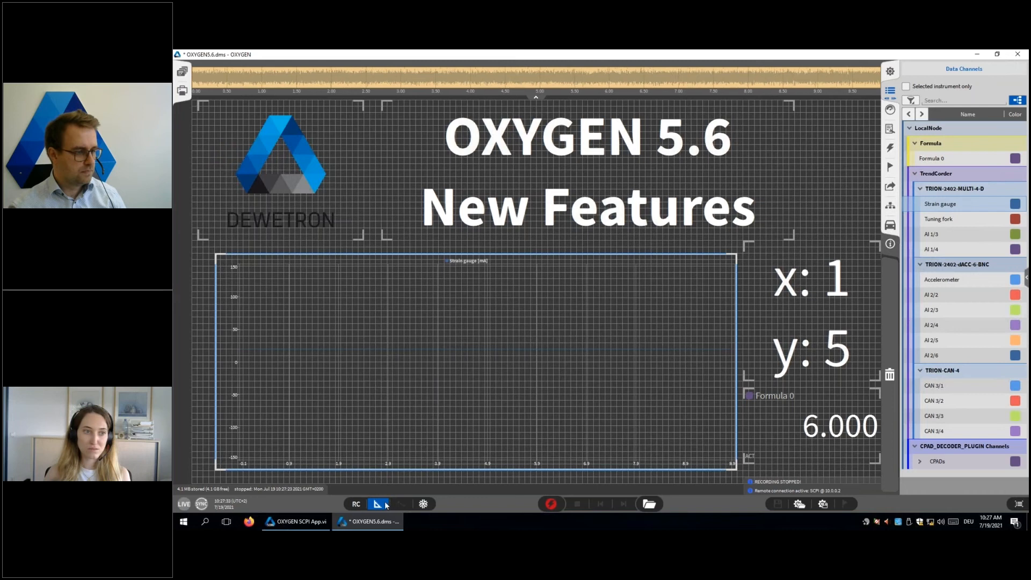
click(385, 504)
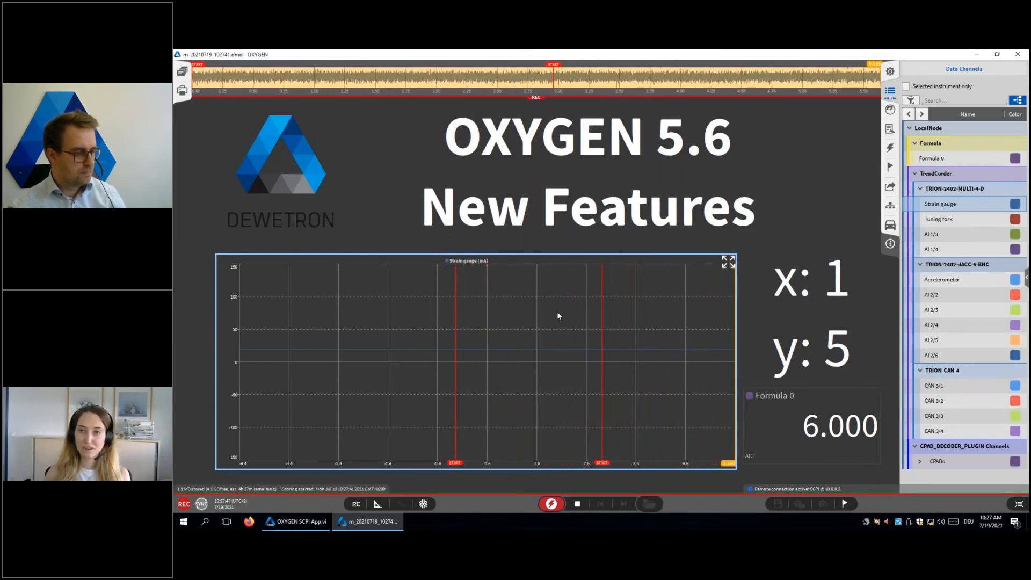
Step: Stop the running recording, arm the triggers again and start waveform recording with the manual trigger
click(579, 504)
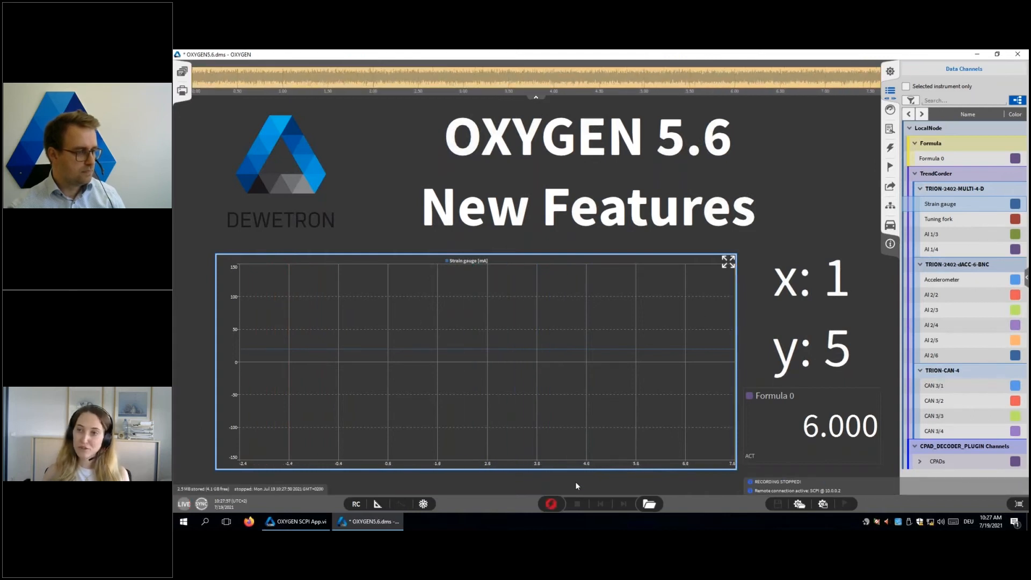
click(551, 504)
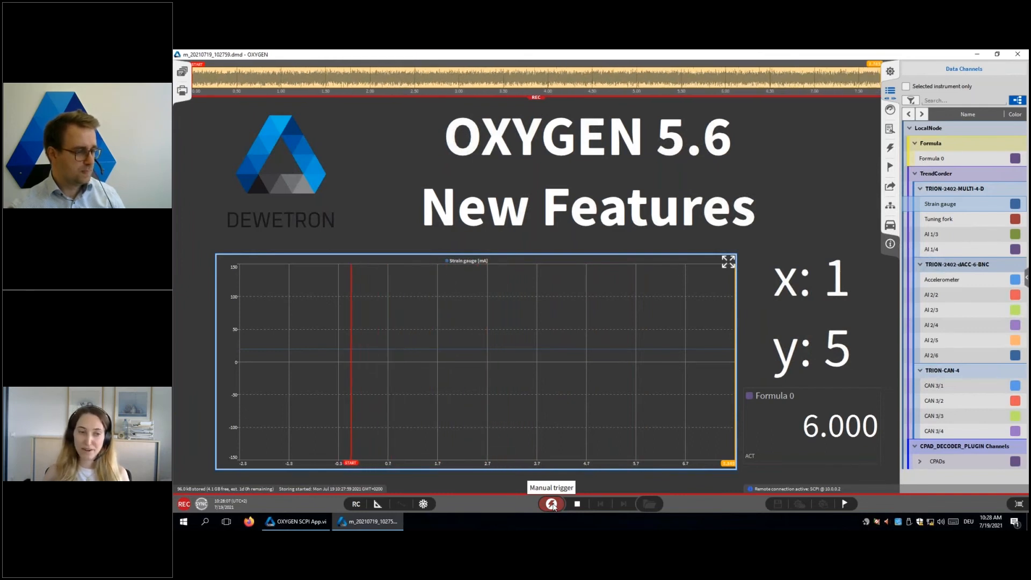
click(552, 504)
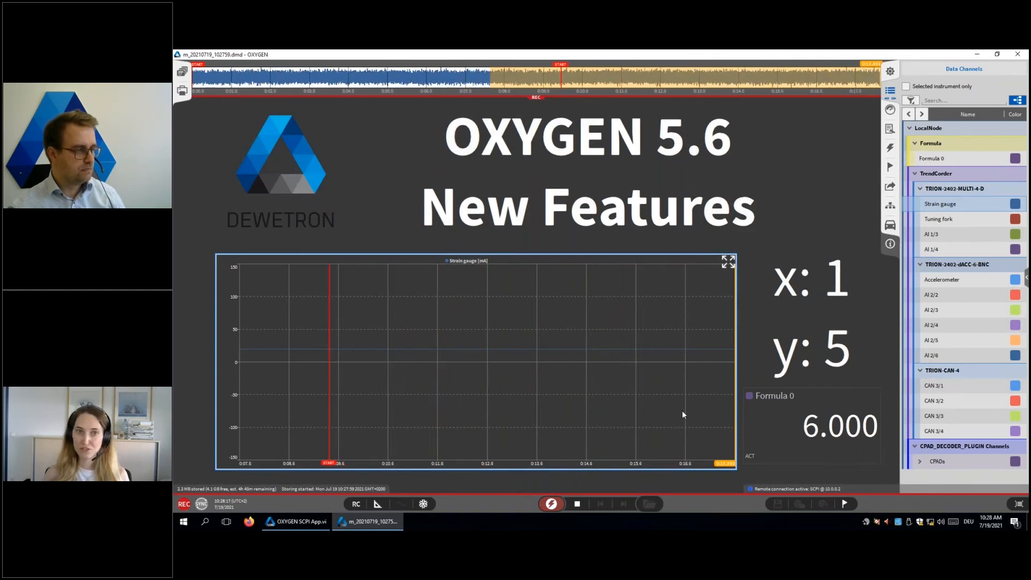
Step: Stop the recording, switch to the OXYGEN SCPI App, and shrink and reposition its window to uncover more of the measurement screen
click(577, 504)
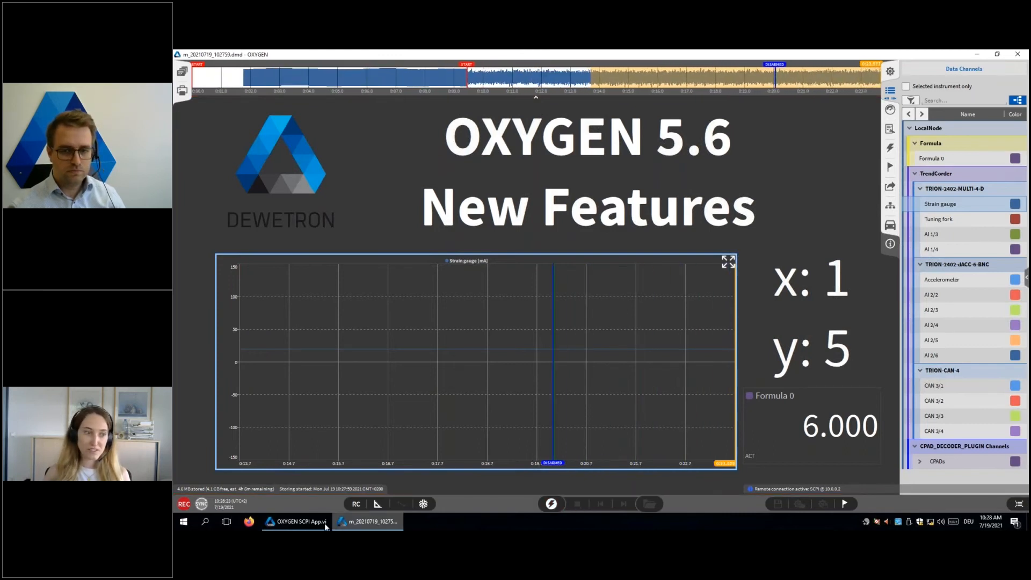
click(294, 526)
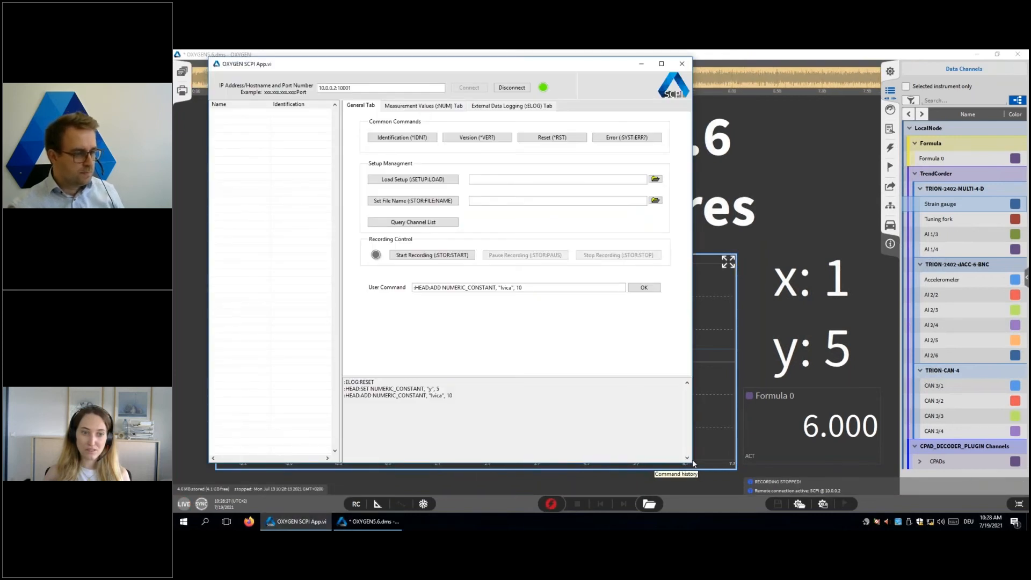
drag(692, 462, 689, 431)
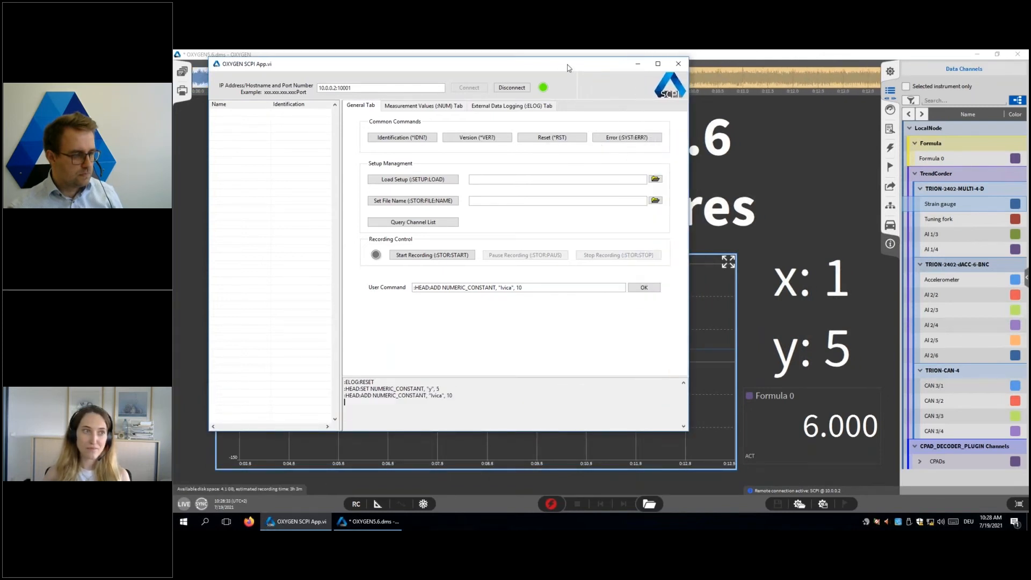
drag(568, 68, 543, 63)
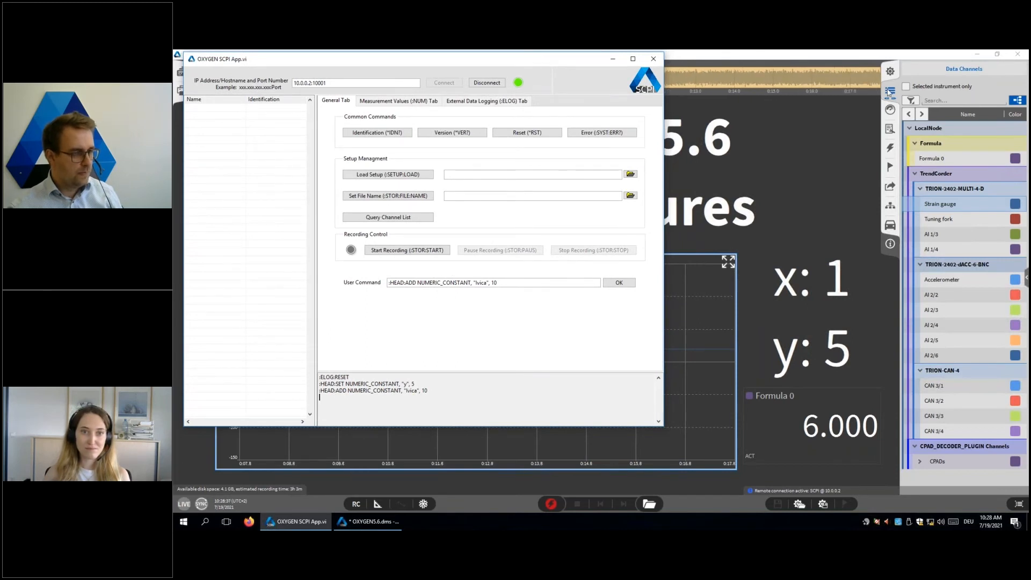
Step: Close the Data Channels list in OXYGEN, enter design mode and clear the x, y and Formula 0 displays beside the recorder
click(888, 91)
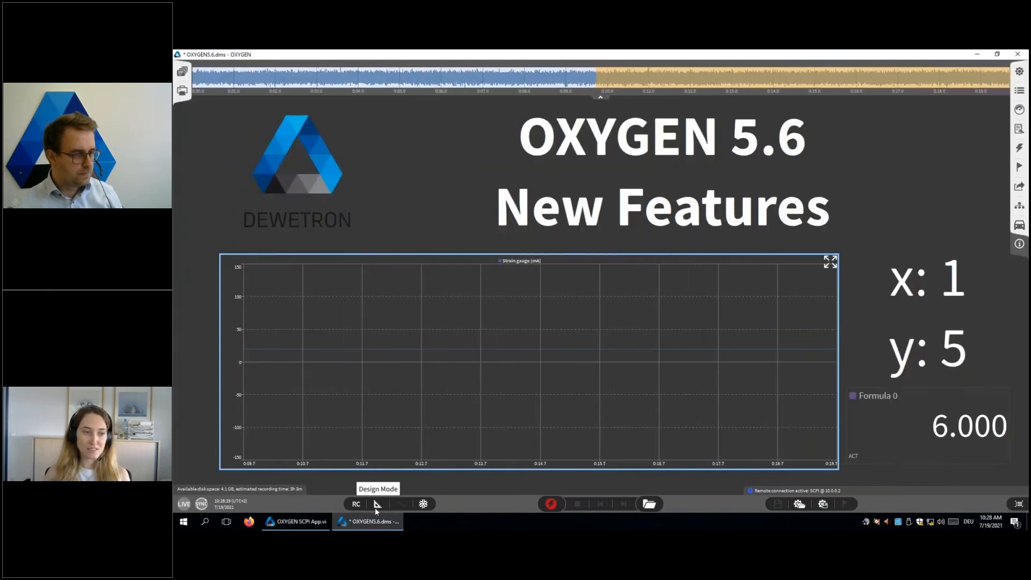
click(377, 505)
click(936, 370)
click(939, 411)
drag(937, 339, 1014, 346)
drag(972, 409, 1016, 407)
Step: Move the Strain gauge recorder to the measurement screen's right edge, narrow it from its left side and leave design mode
click(710, 362)
drag(710, 362, 893, 364)
drag(394, 468, 569, 469)
click(377, 504)
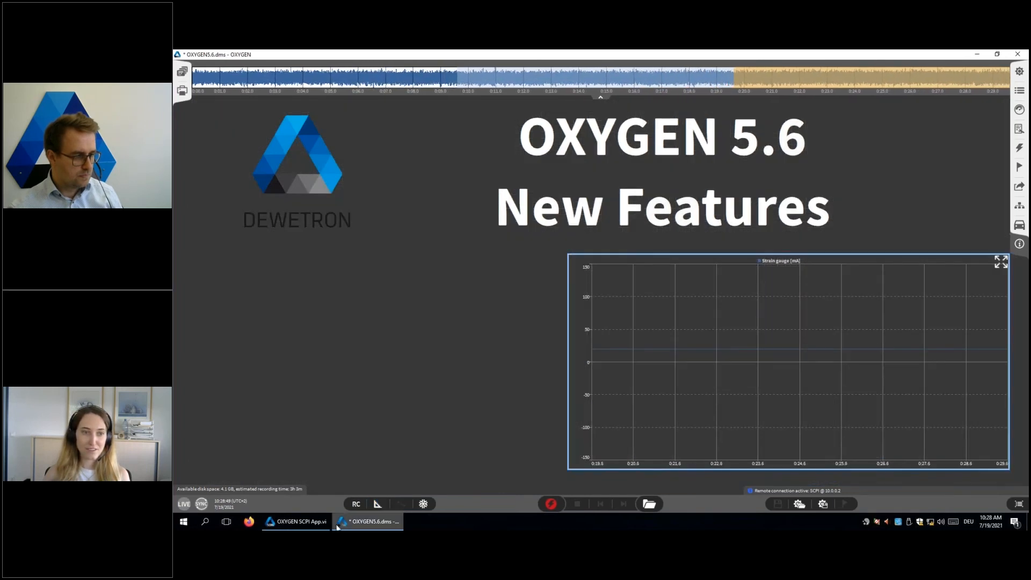
Step: Switch to the OXYGEN SCPI App, clear the user command and start recording remotely with STOR:START
click(328, 523)
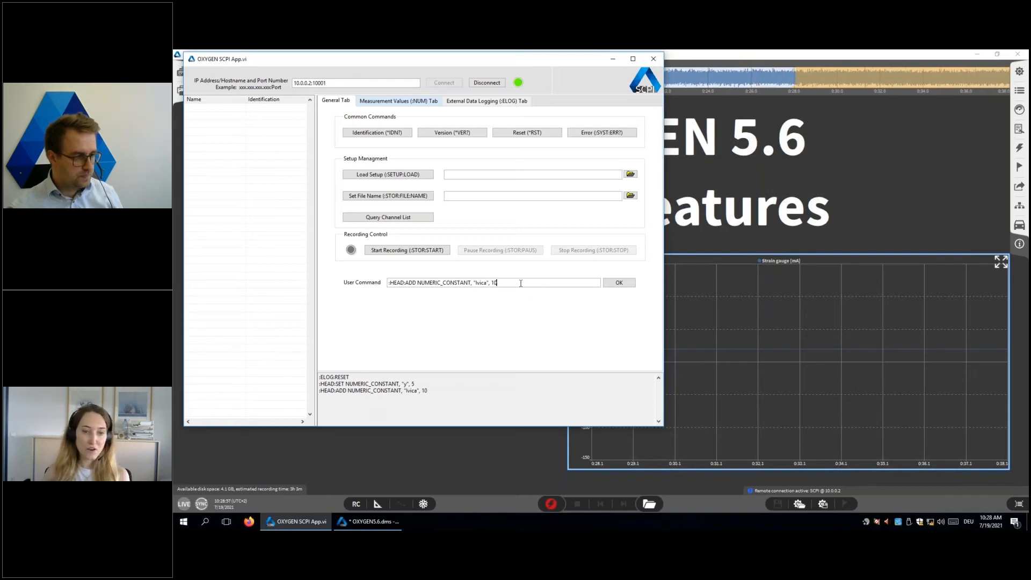
key(BackSpace)
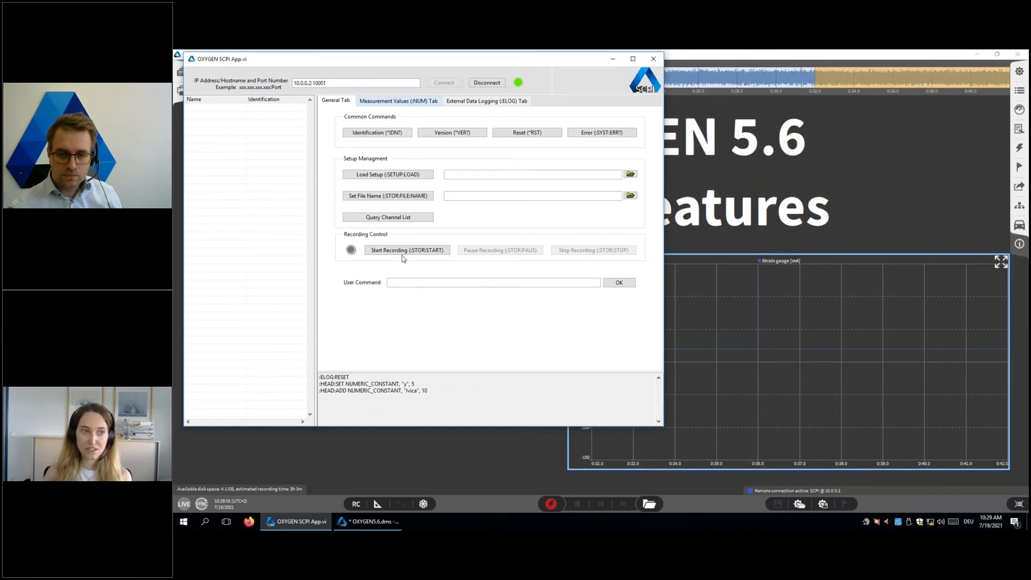
click(404, 251)
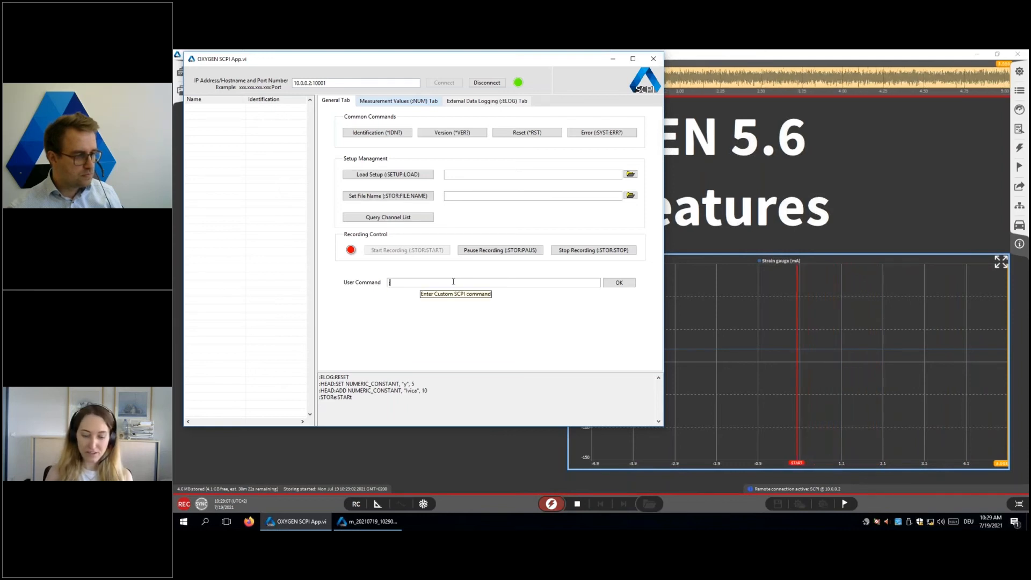
Step: Send the user command :stor:start during the running recording and stop the recording remotely with STOR:STOP
text(:stor:start)
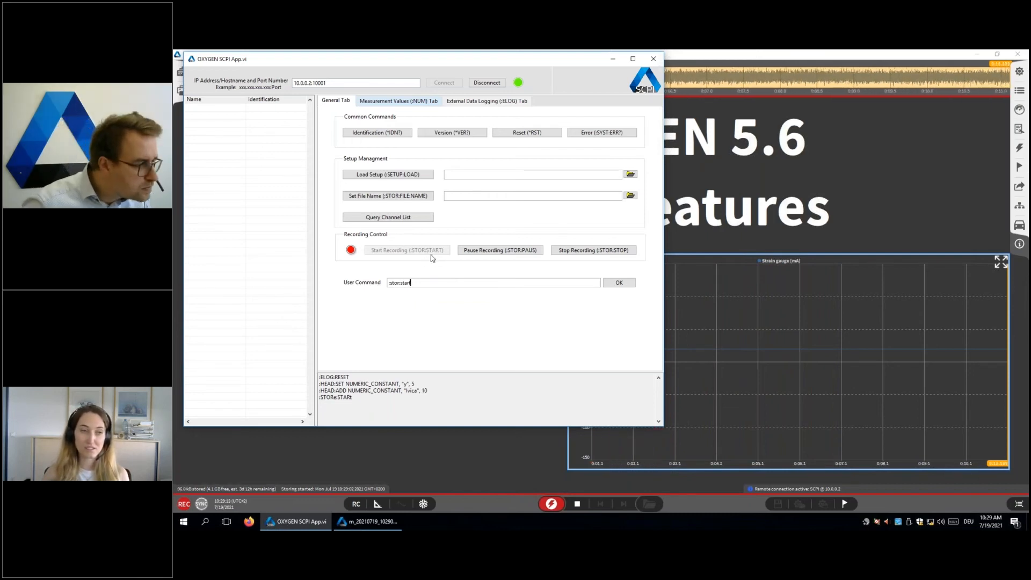
click(622, 283)
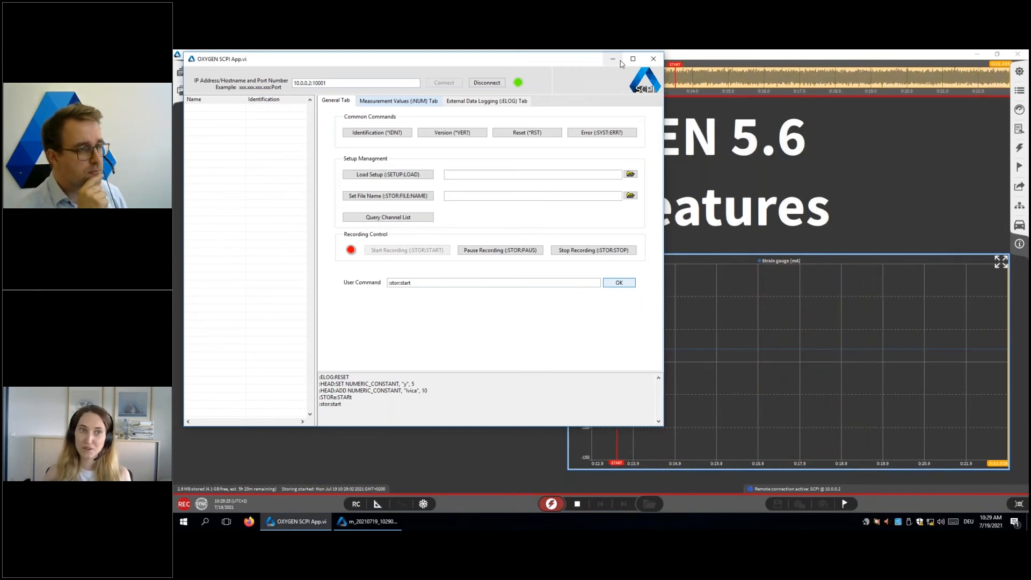
click(598, 251)
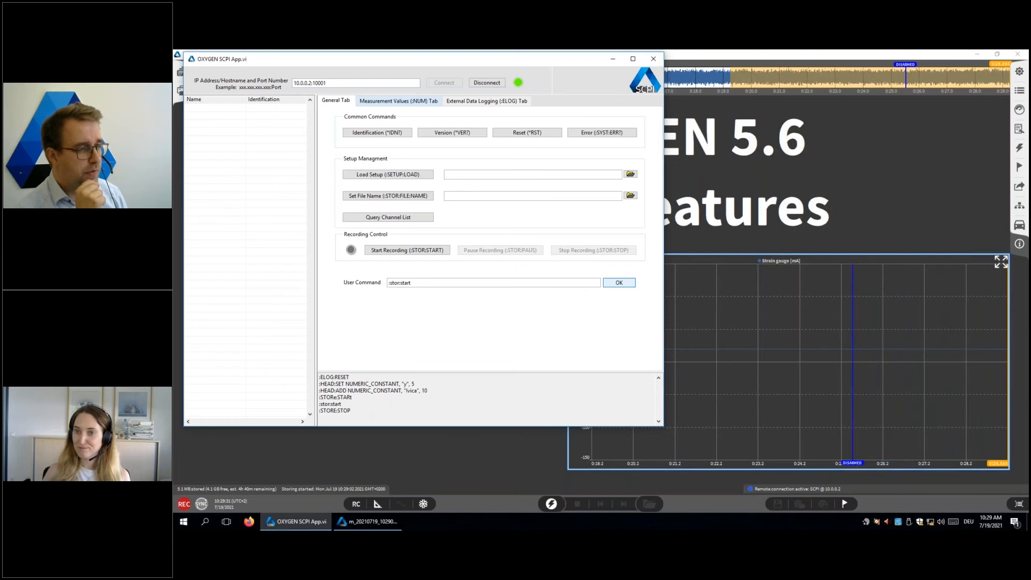
Step: Minimize the SCPI app and show the Recording Mode settings of the triggered events in OXYGEN
click(612, 63)
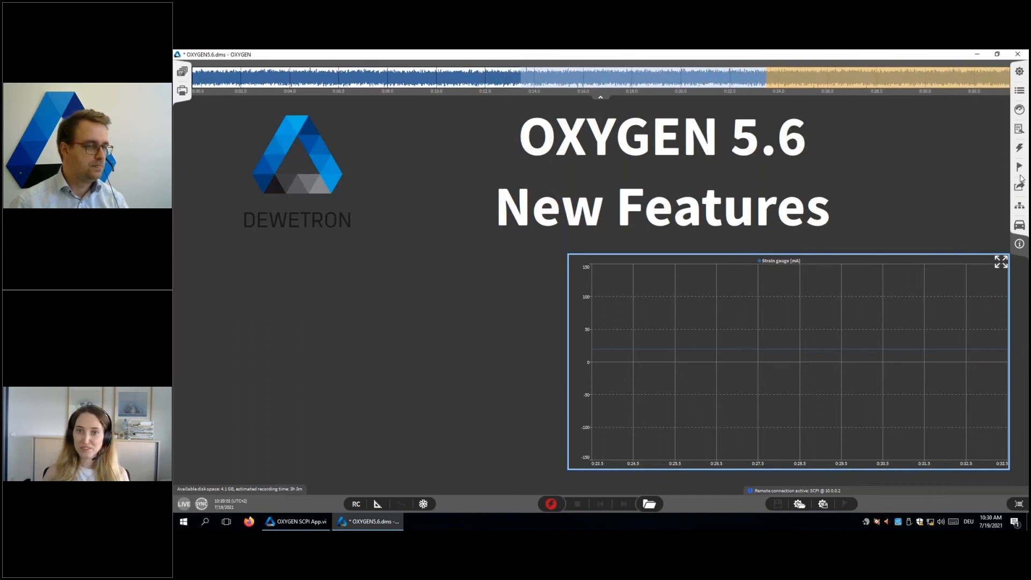
click(1019, 148)
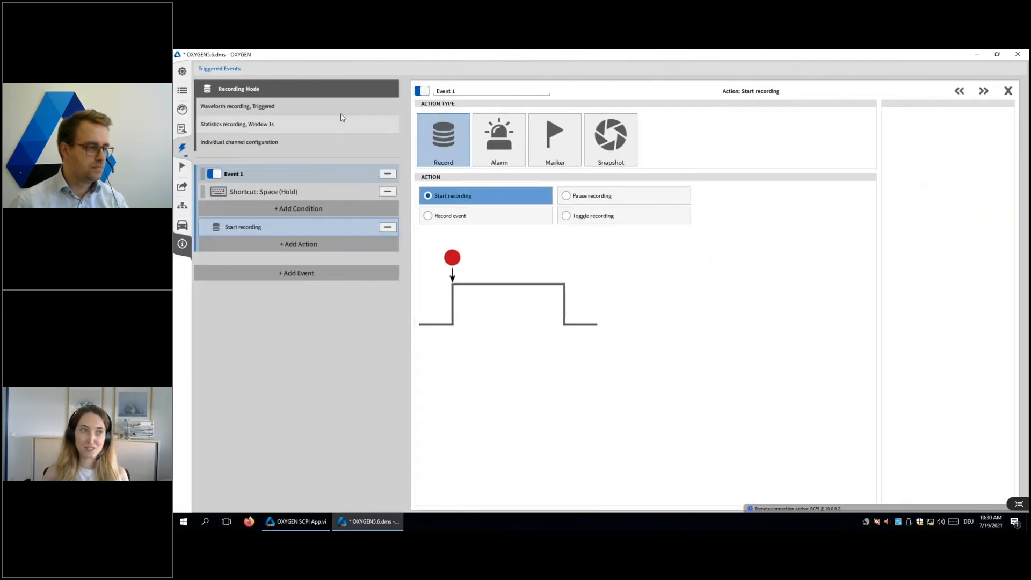
click(341, 117)
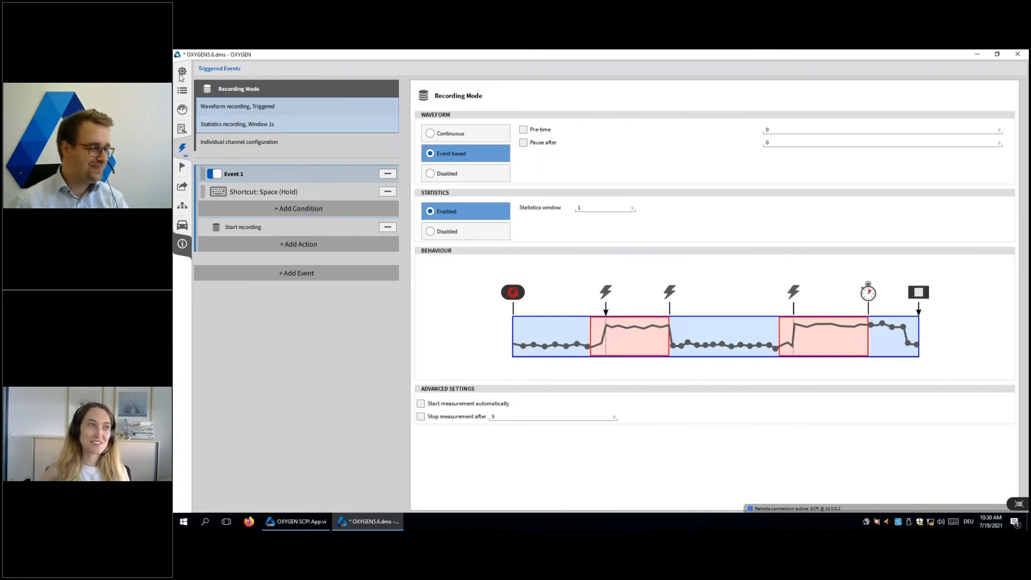
Step: View the freeze buffer settings in the Advanced Setup and return to the measurement screen with the System Settings docked narrow
click(181, 73)
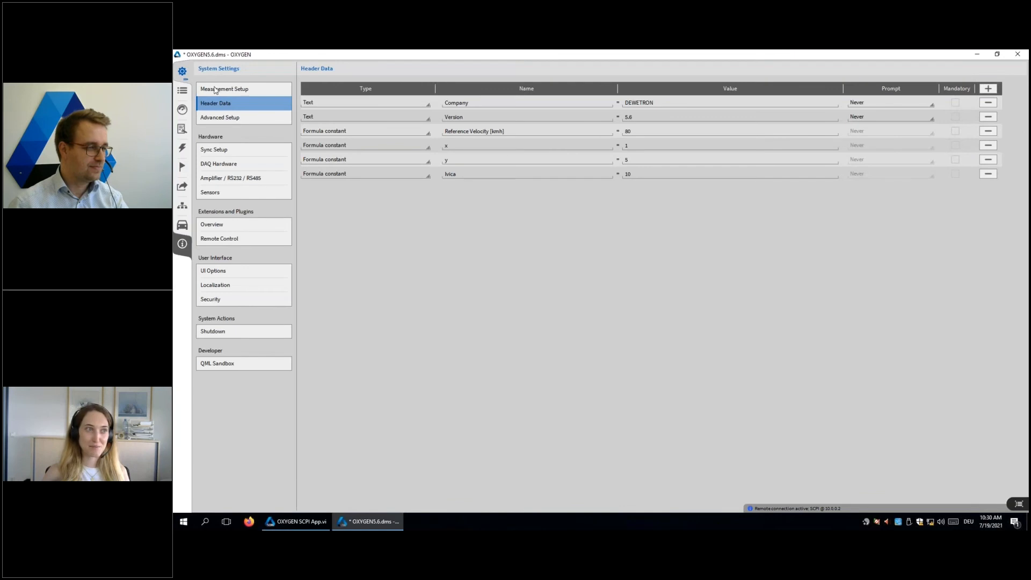
click(219, 121)
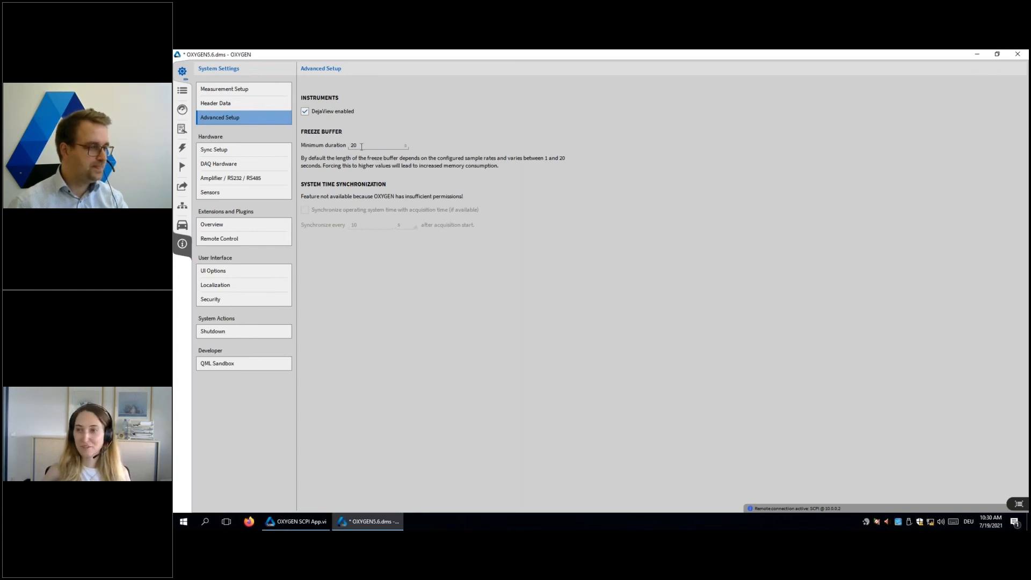
drag(182, 71, 881, 78)
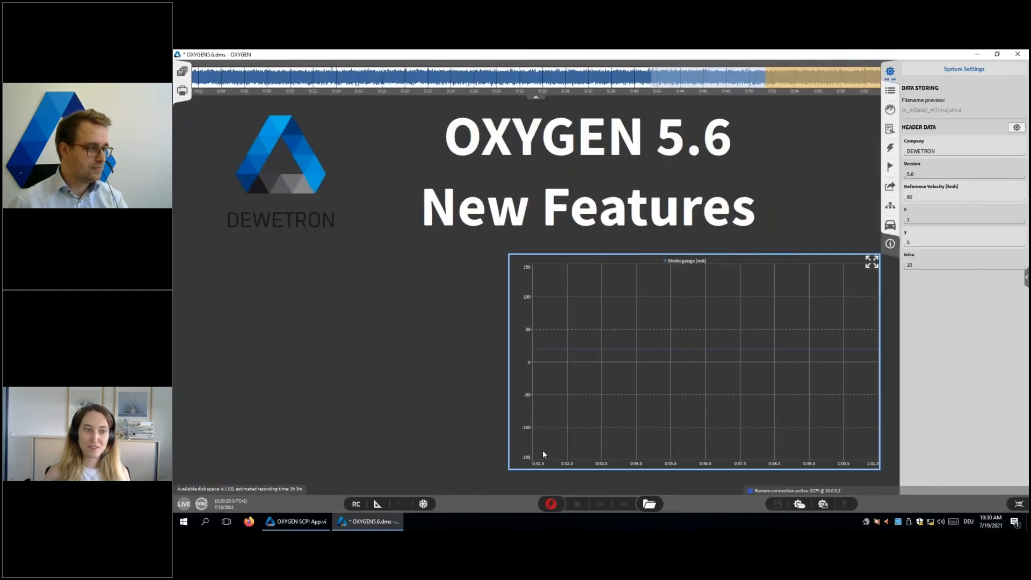
Step: Freeze the measurement display, review the buffered time range in the overview and unfreeze the display
click(425, 504)
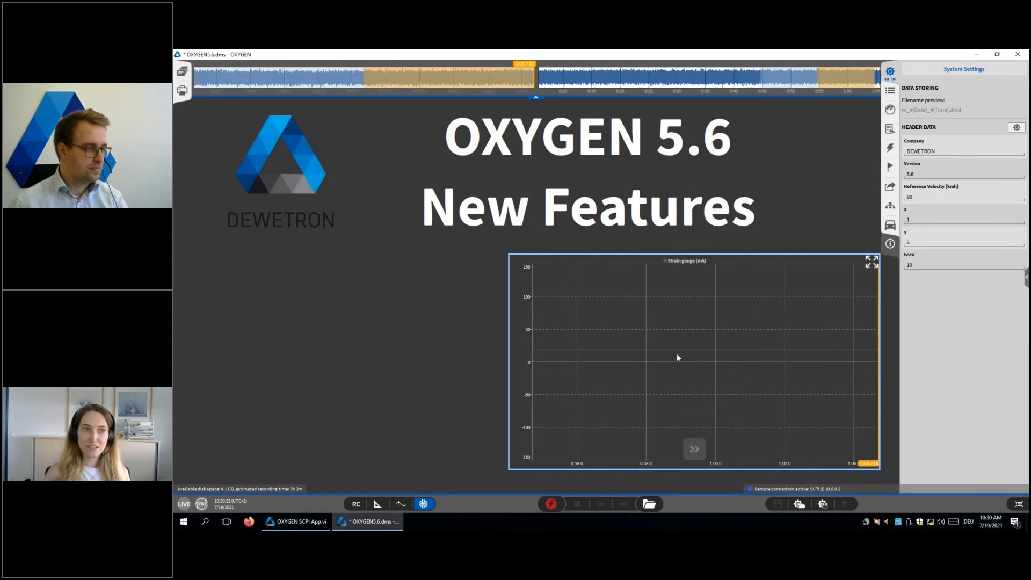
drag(529, 66, 193, 72)
drag(325, 81, 532, 74)
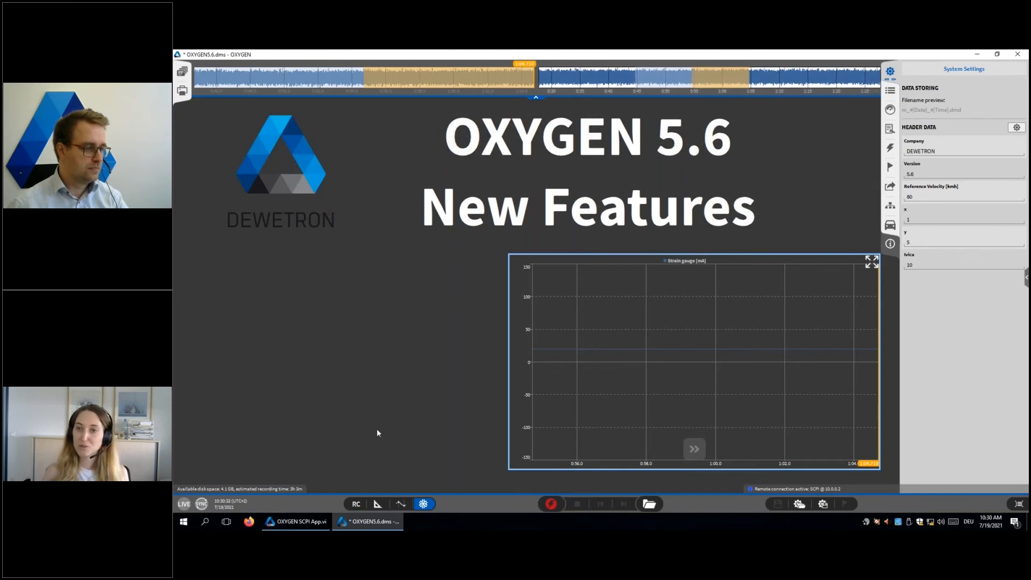
click(424, 503)
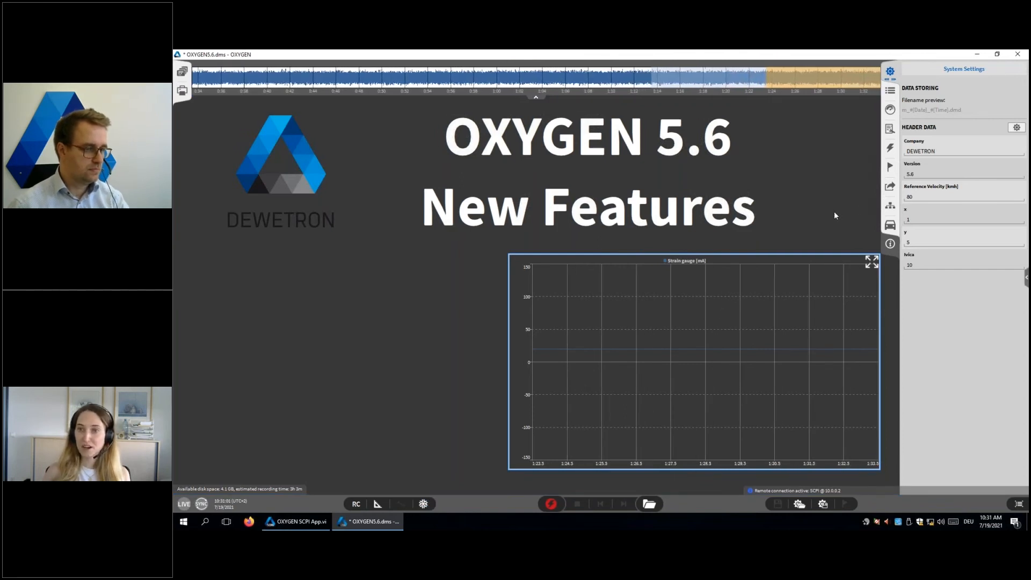
Step: Expand the System Settings to the Advanced Setup and set the freeze buffer's minimum duration to 60 s
drag(890, 73, 447, 94)
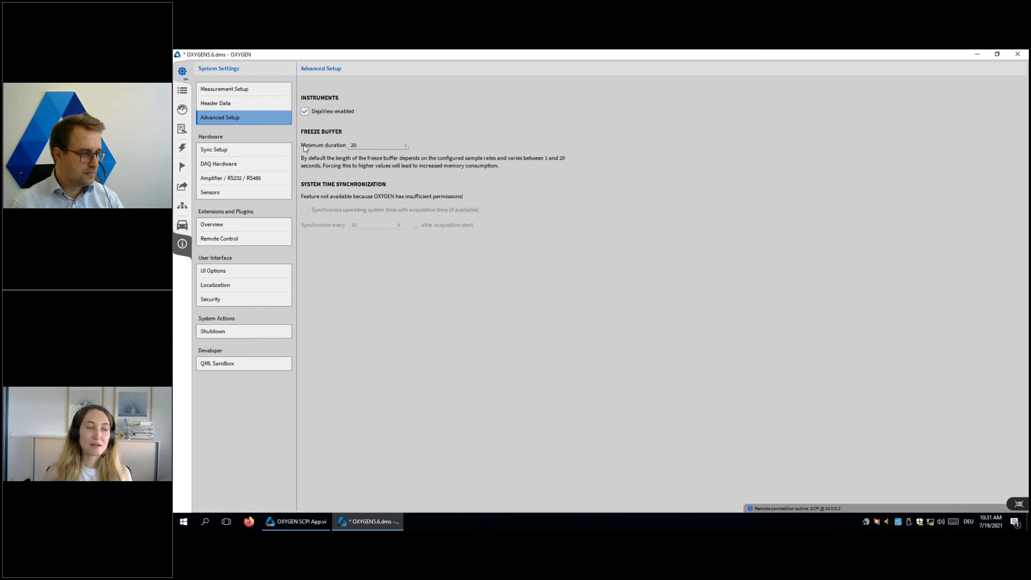
click(353, 148)
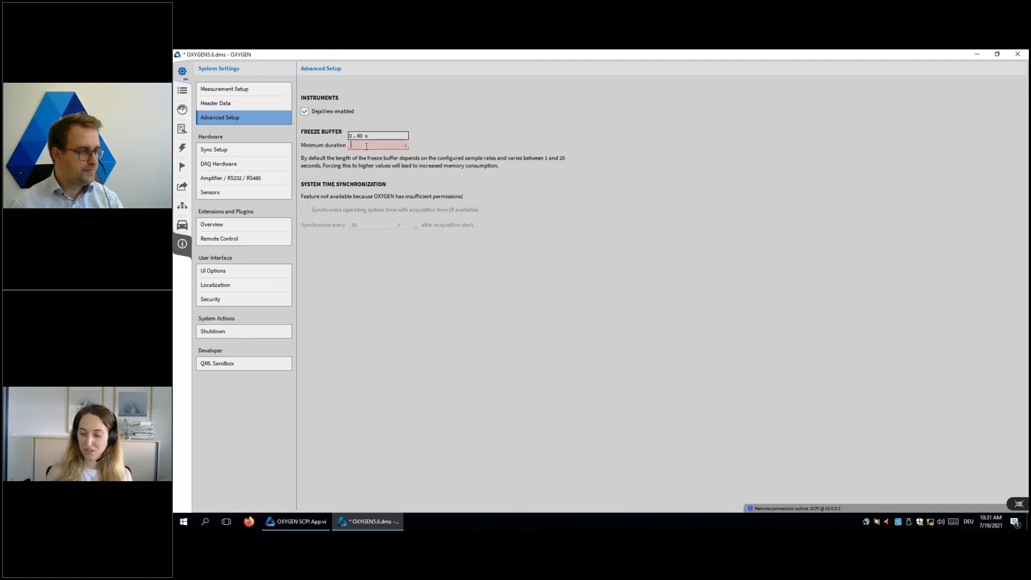
click(343, 163)
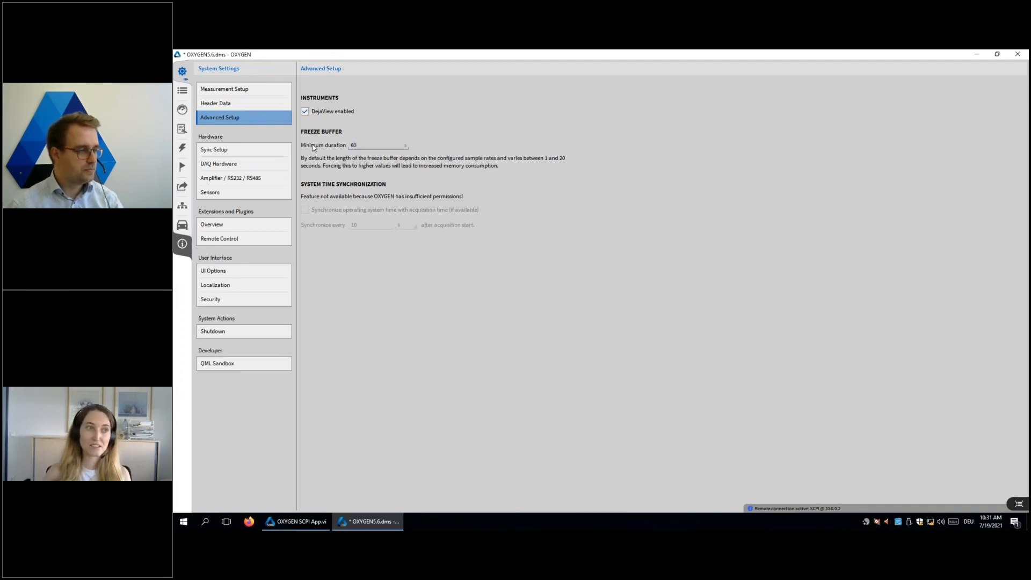
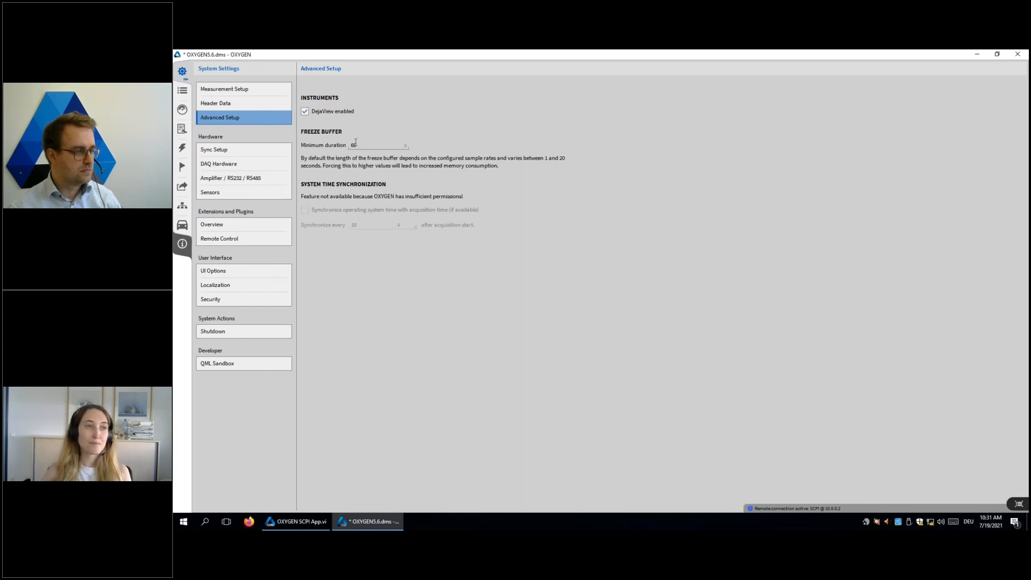
Step: In the triggered events' Recording Mode, enable the waveform pre-time, check its permitted range and disable it again
click(182, 150)
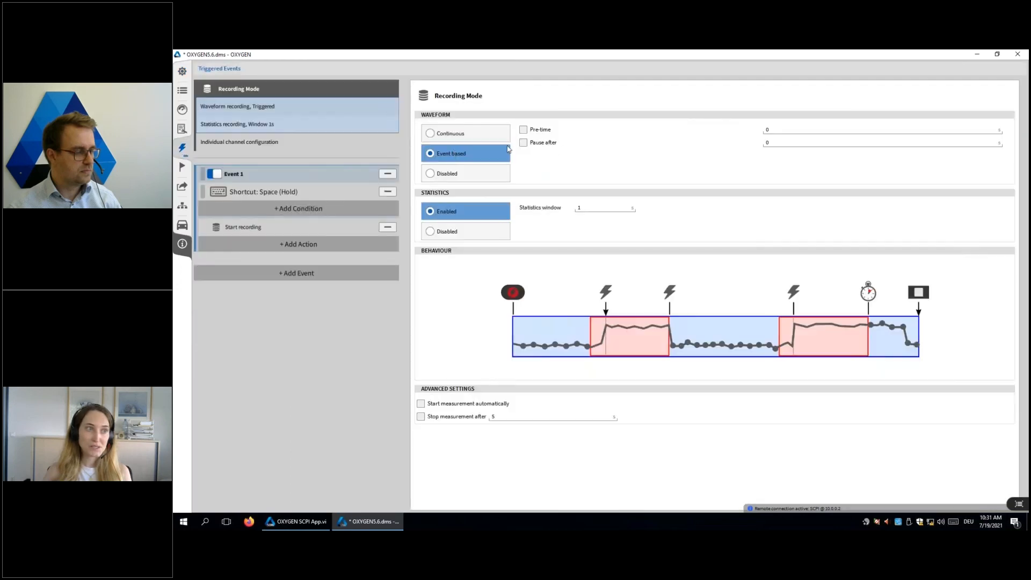
click(529, 131)
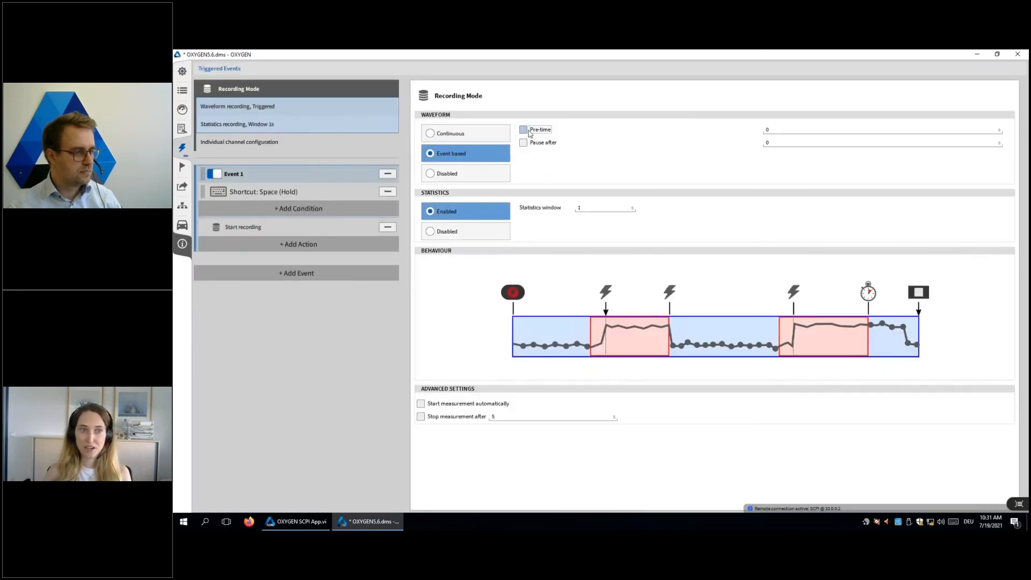
click(768, 130)
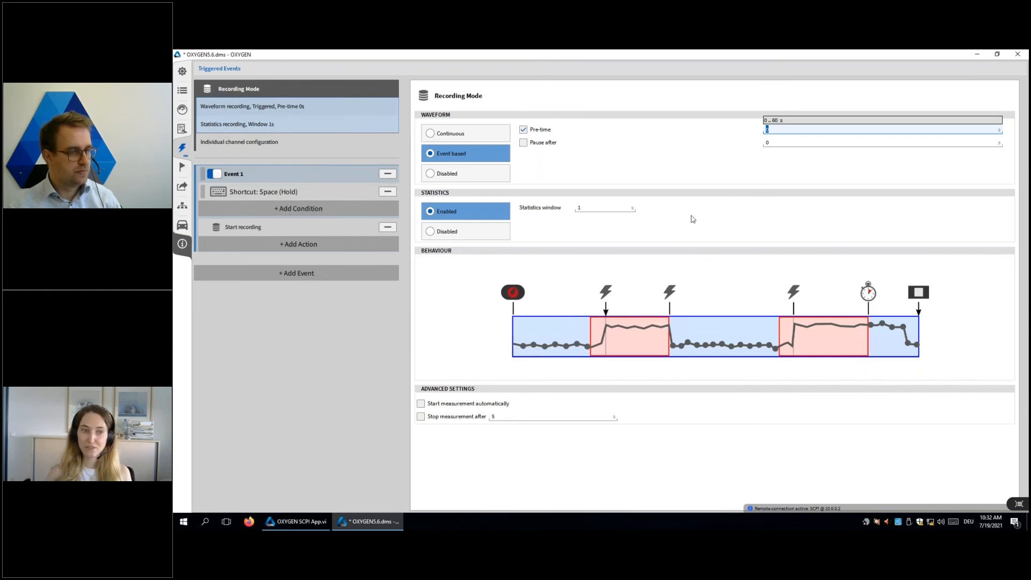
click(734, 129)
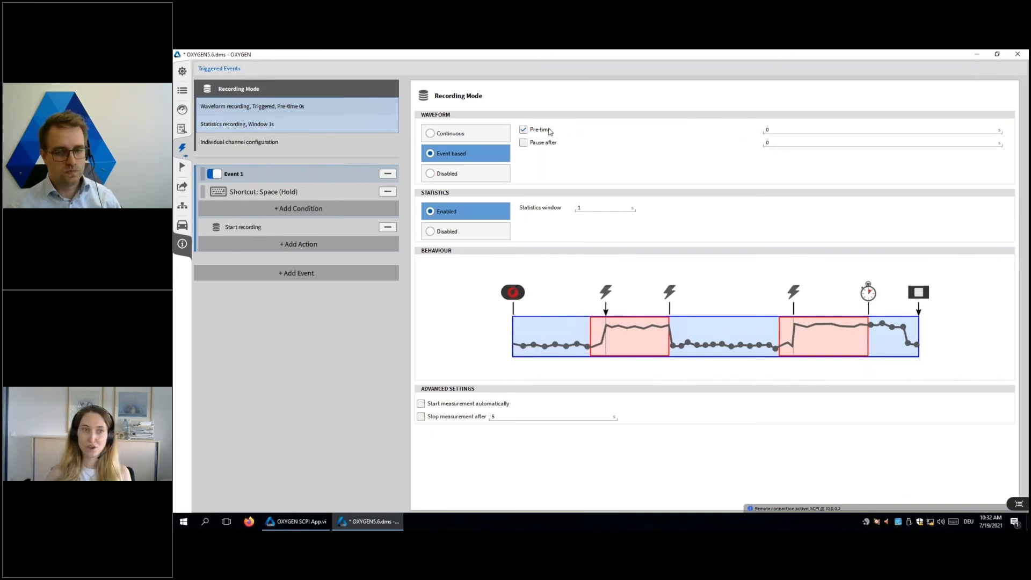
click(523, 130)
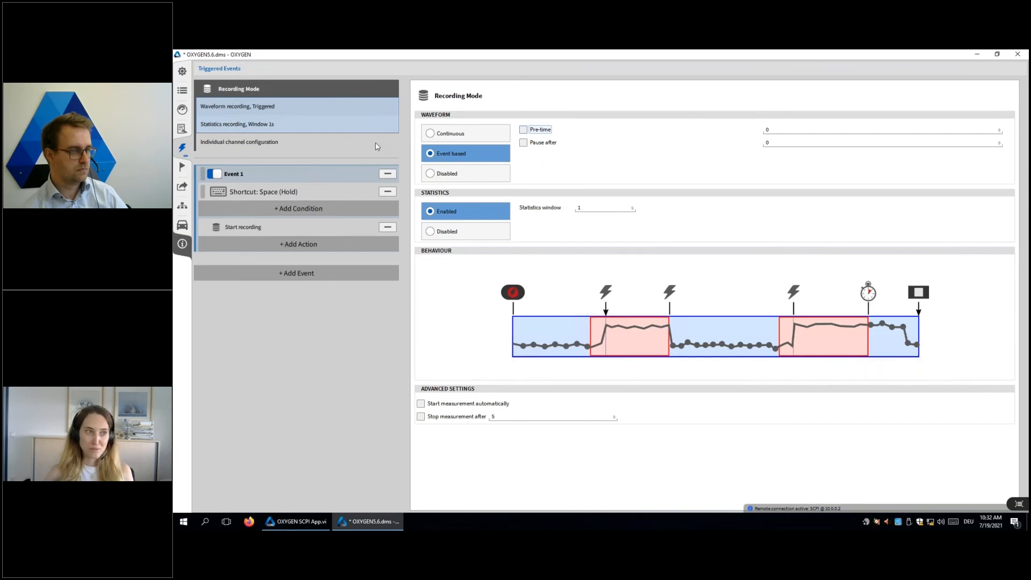
click(184, 92)
click(201, 203)
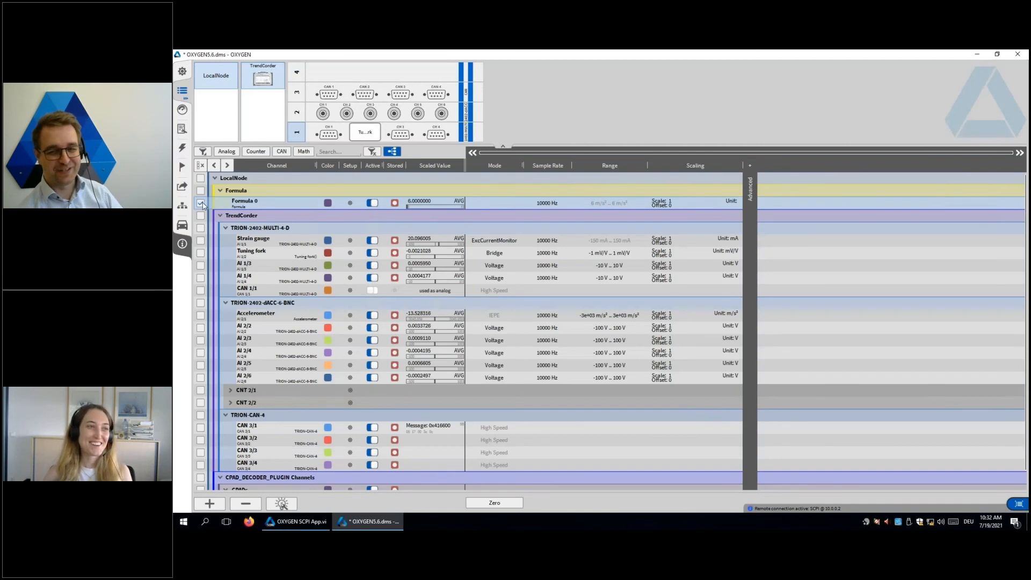
click(202, 203)
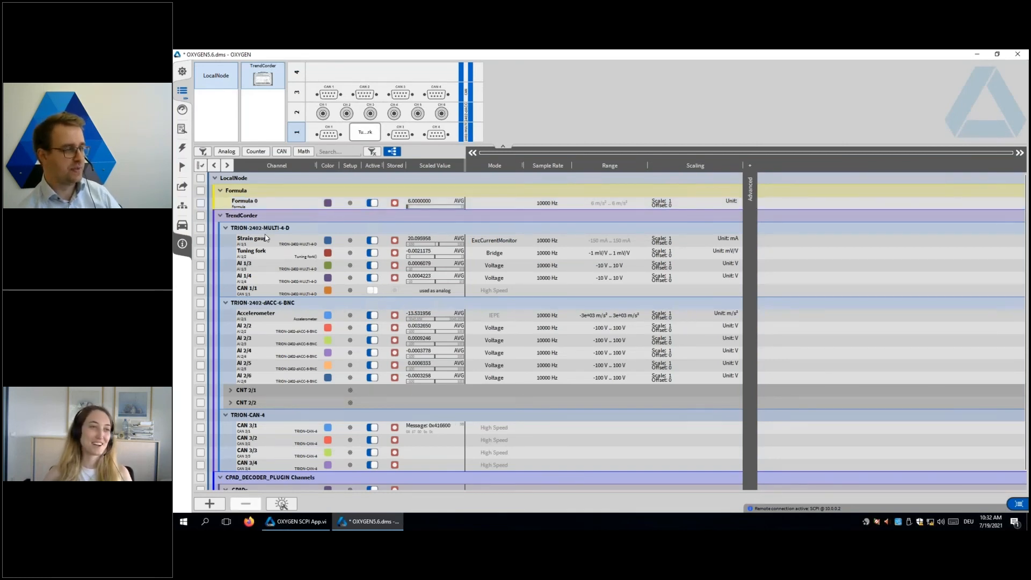
Step: Set the Local Counter for recording filenames to 100 in the Measurement Setup
click(182, 73)
click(252, 91)
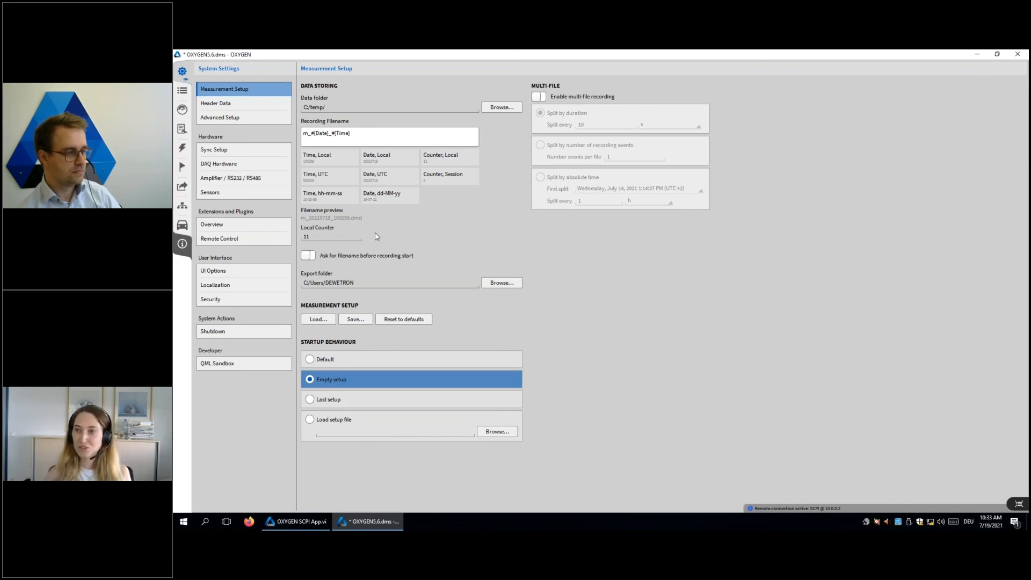
click(333, 235)
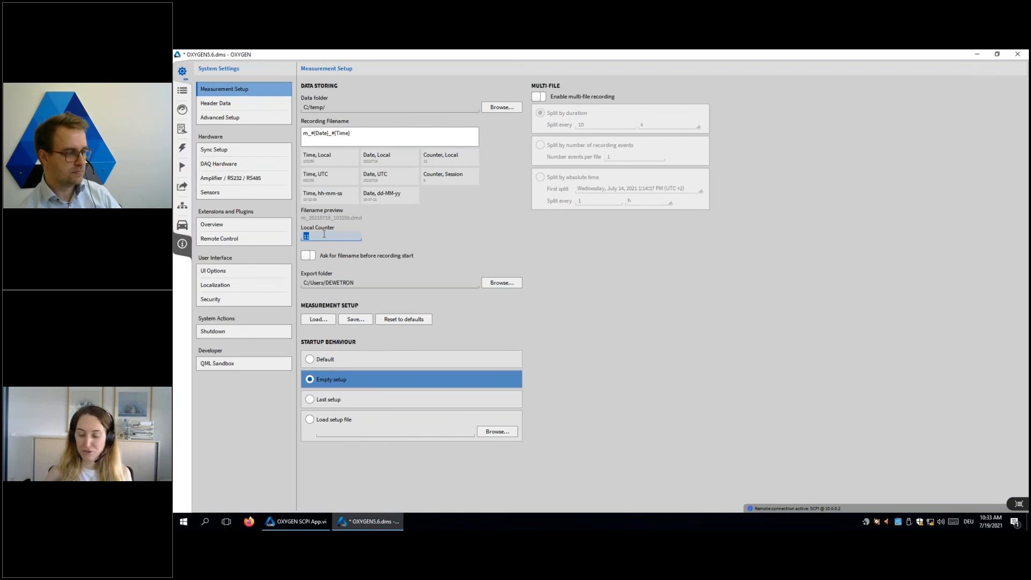
click(374, 229)
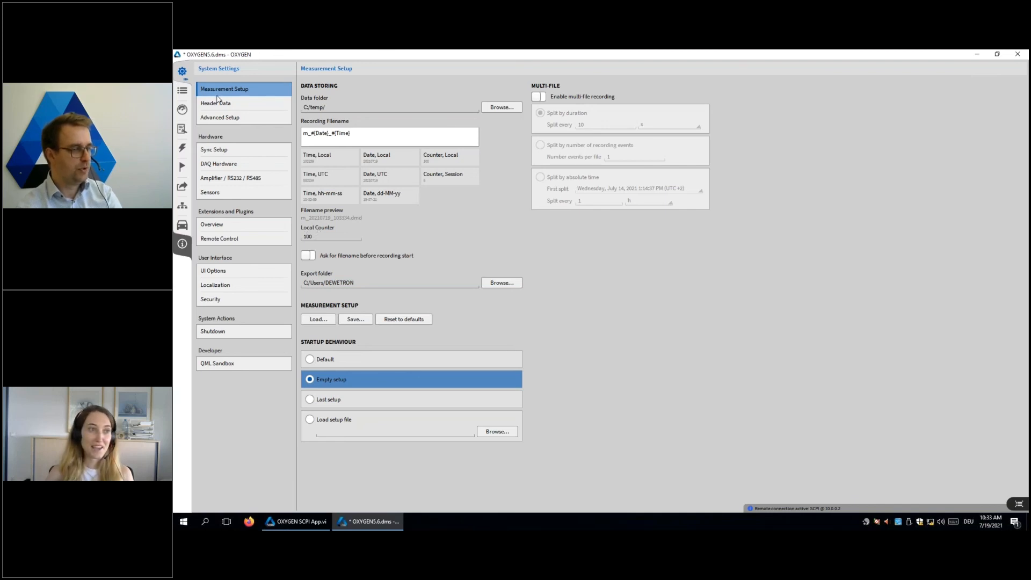
Step: Add a new formula channel to the data channels with the group name "My formula group"
click(182, 91)
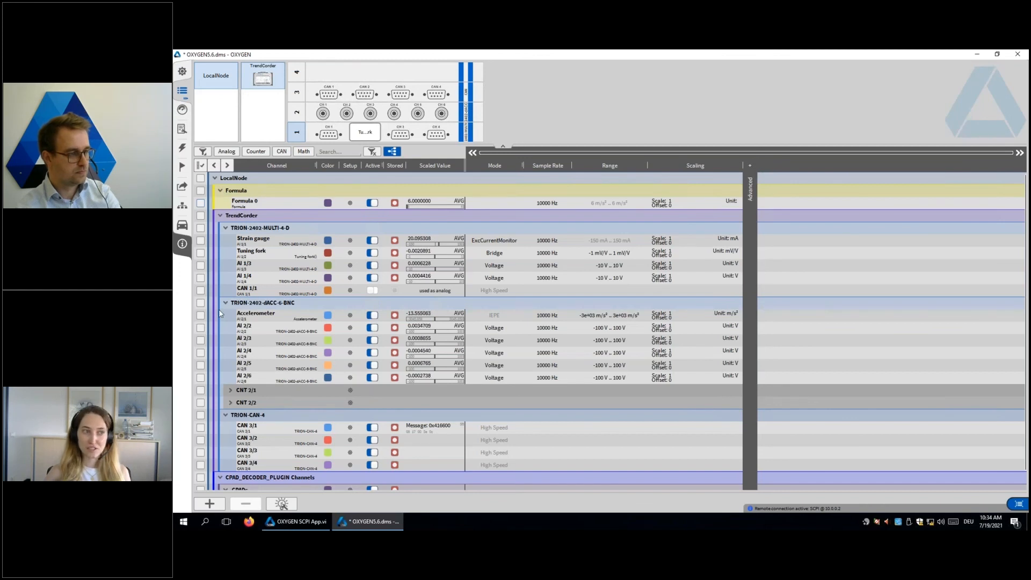
click(210, 503)
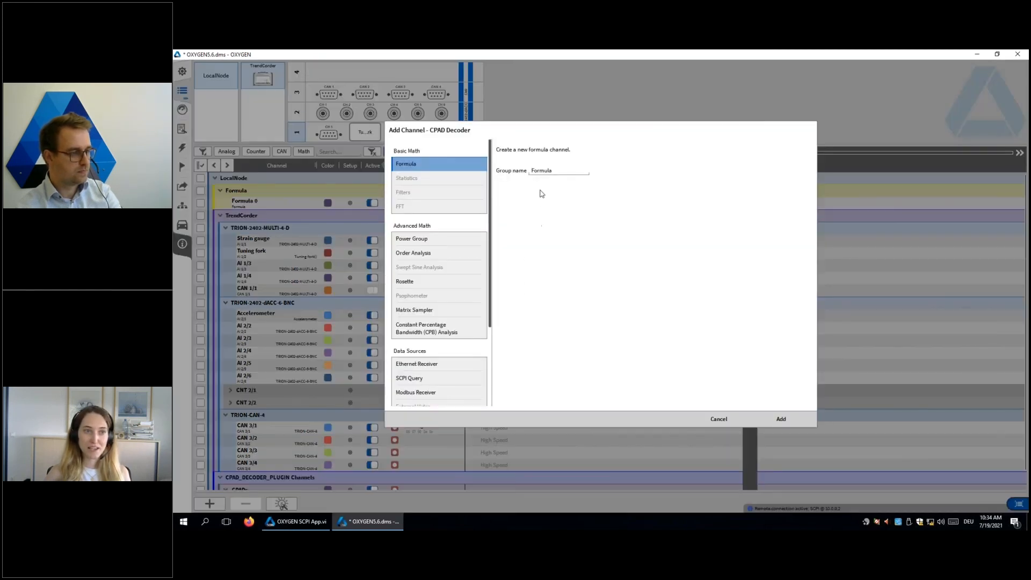
double_click(545, 171)
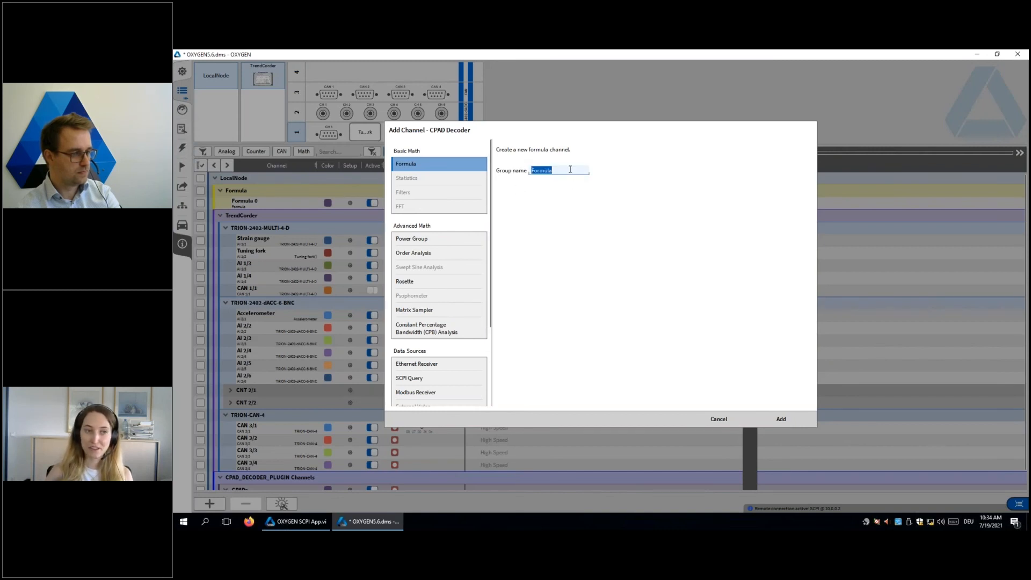
text(My f)
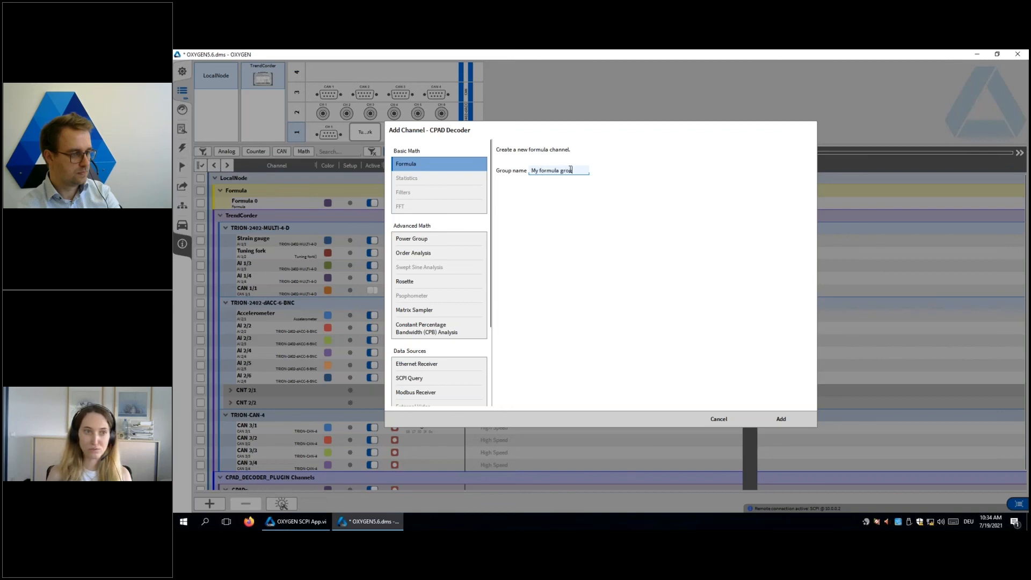
click(782, 419)
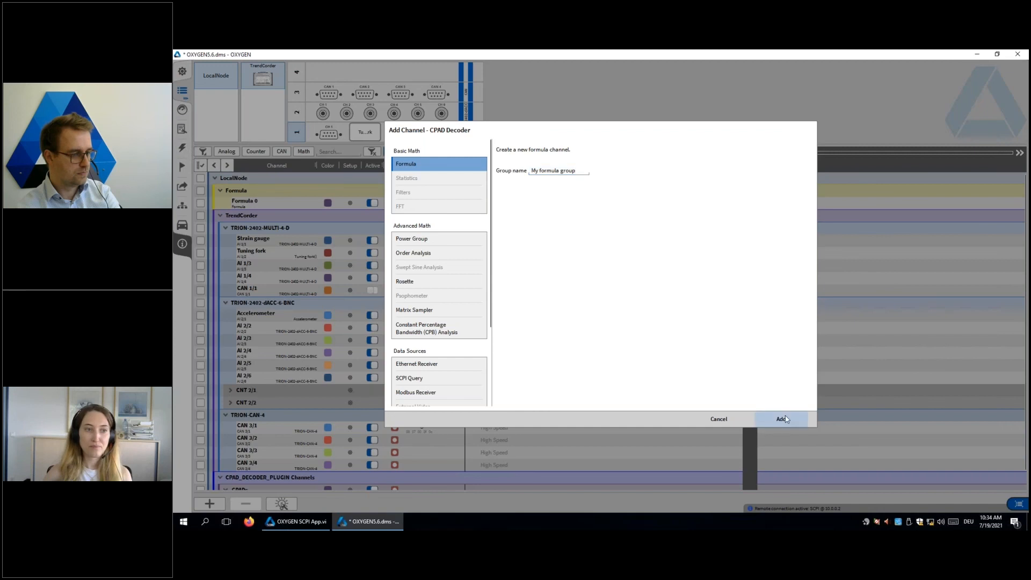
Step: Define the new channel's formula as 'Strain gauge' * 2 and return to the channel list
click(200, 265)
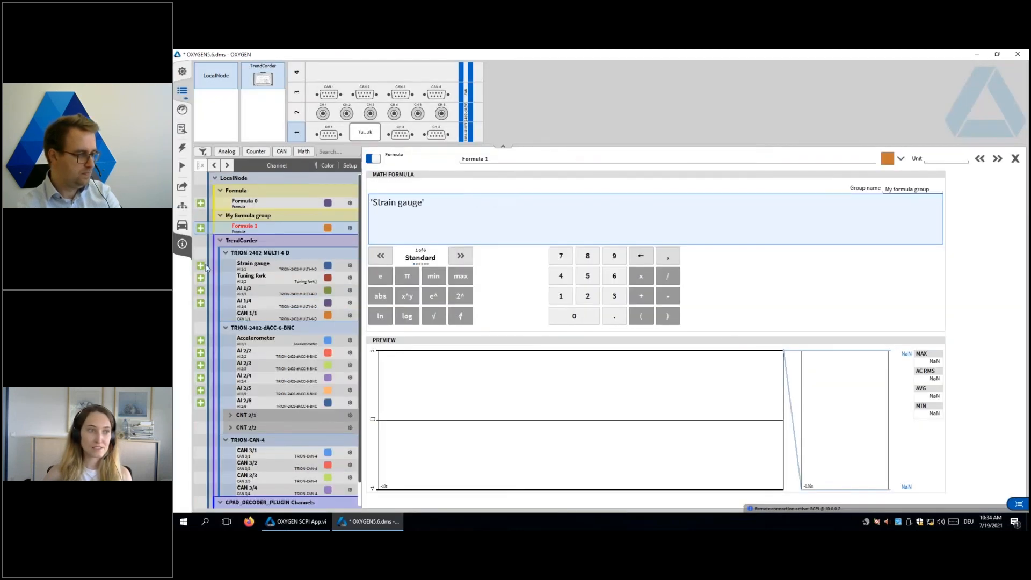
click(640, 276)
click(588, 295)
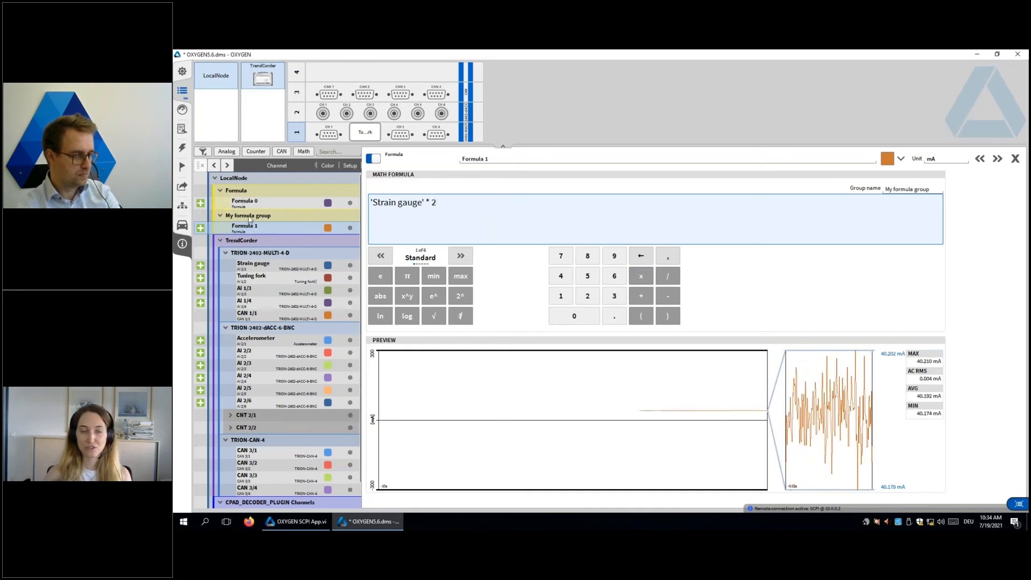
click(1014, 159)
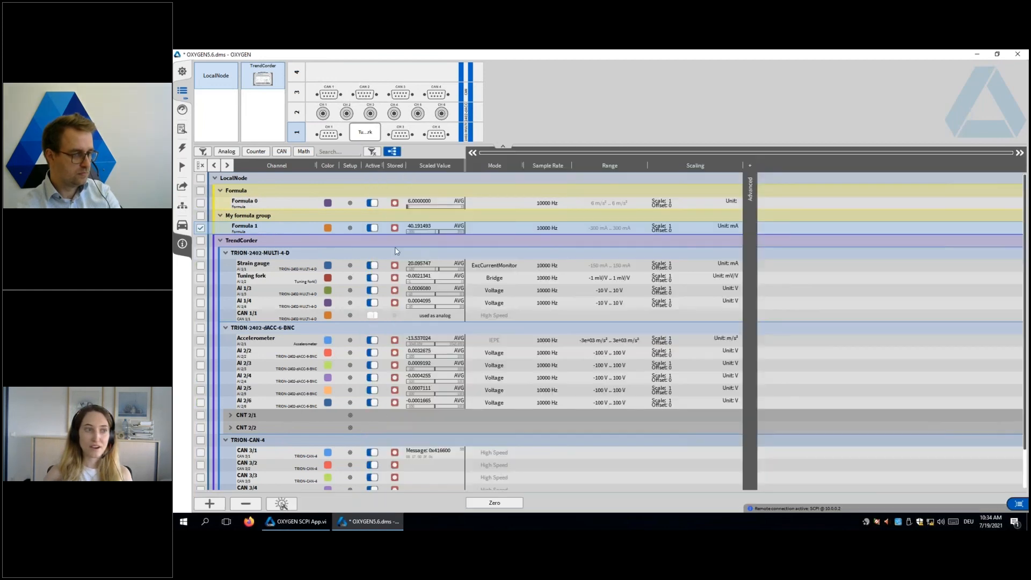
Step: Add another formula channel based on Formula 1 to the existing group "My formula group"
click(209, 503)
double_click(571, 170)
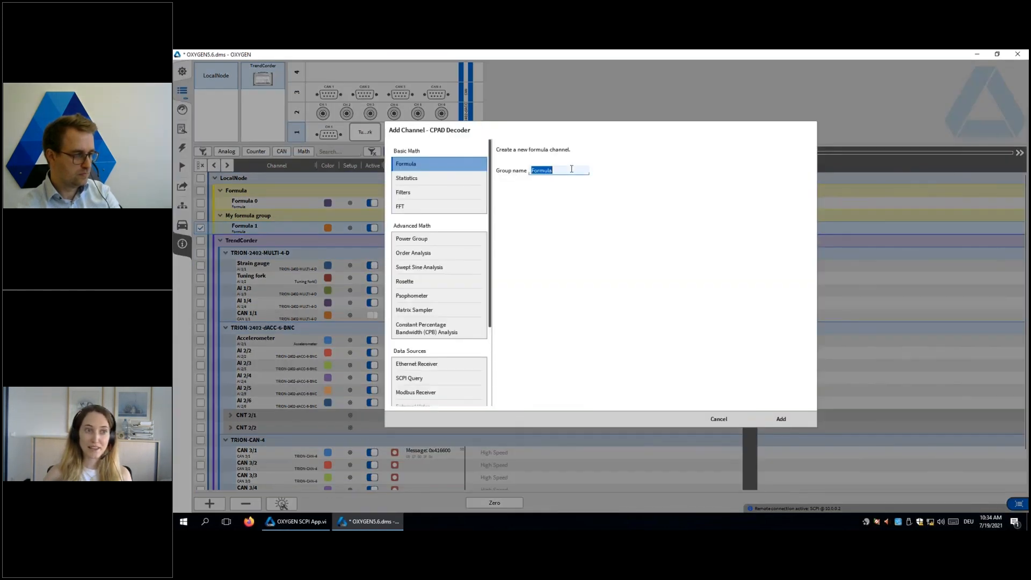
text(My formula grou)
key(BackSpace)
text(la grou)
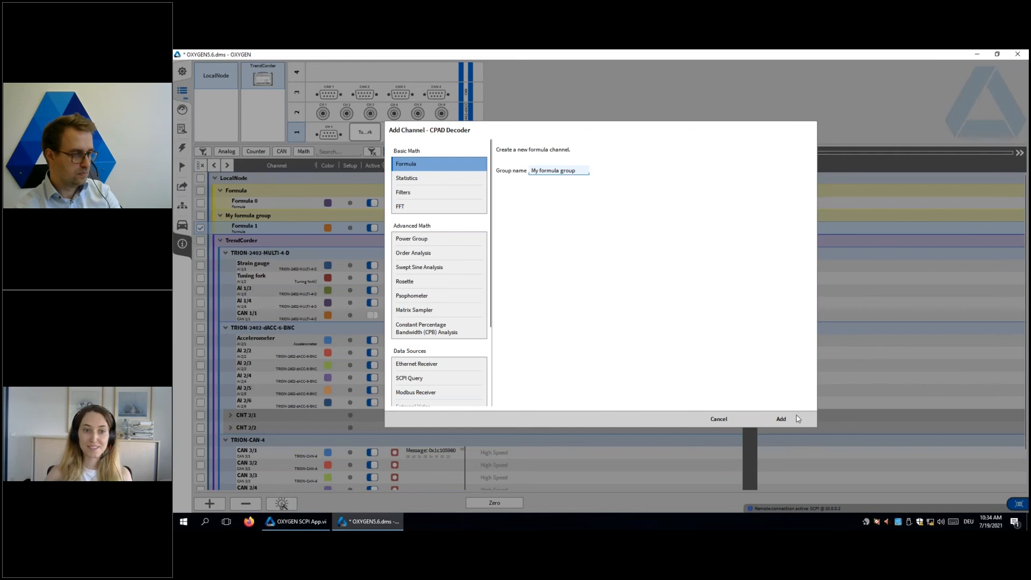
click(783, 418)
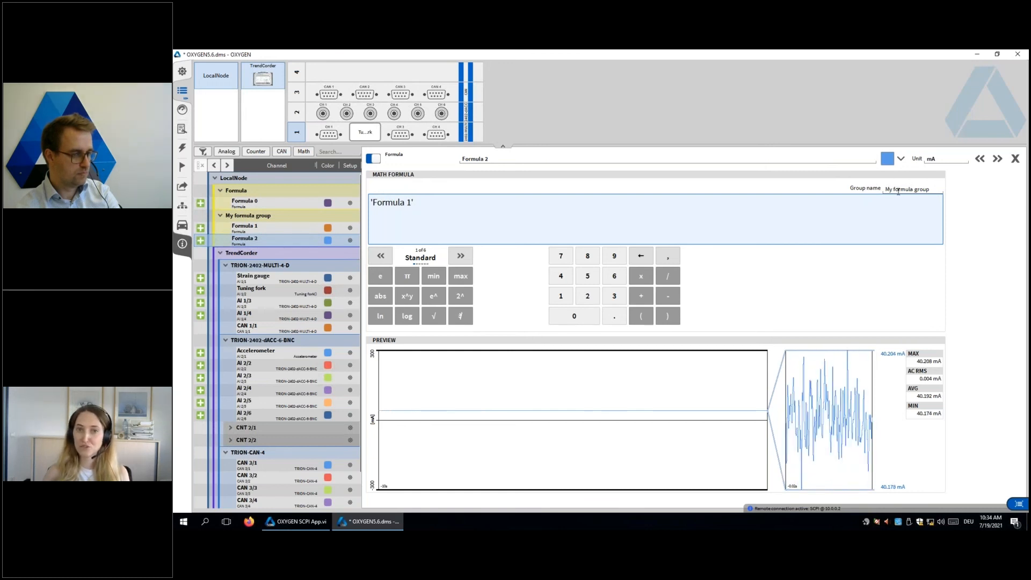
Step: Change the group name of Formula 2 to "Hello" followed by the person's first name
click(916, 187)
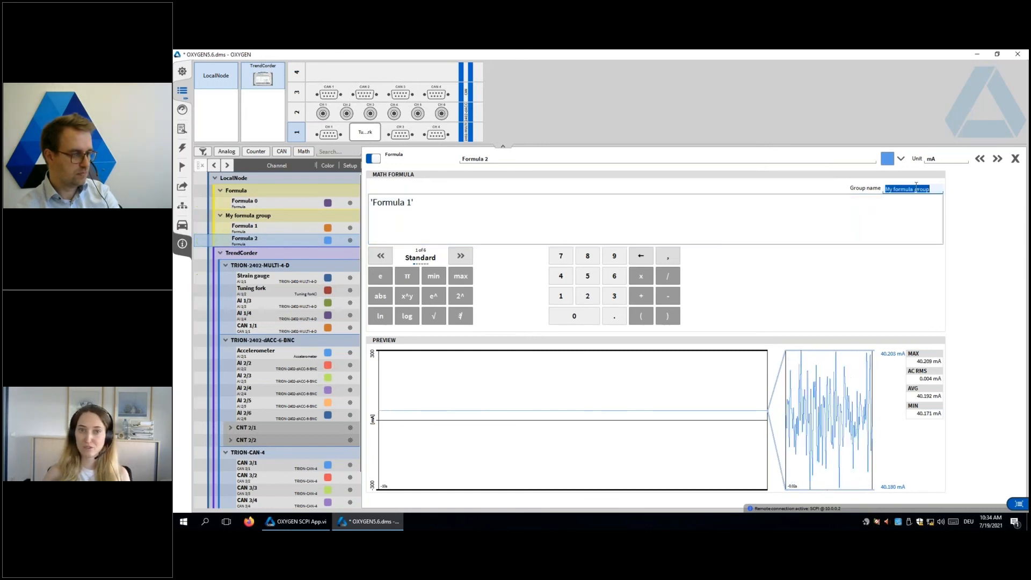
text(Hello)
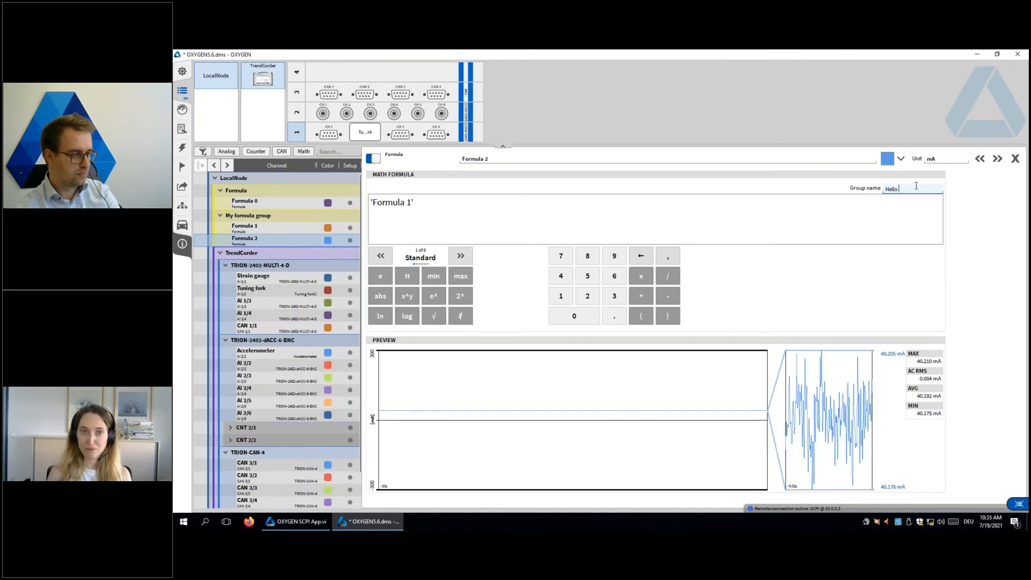
text( Ivica)
key(Return)
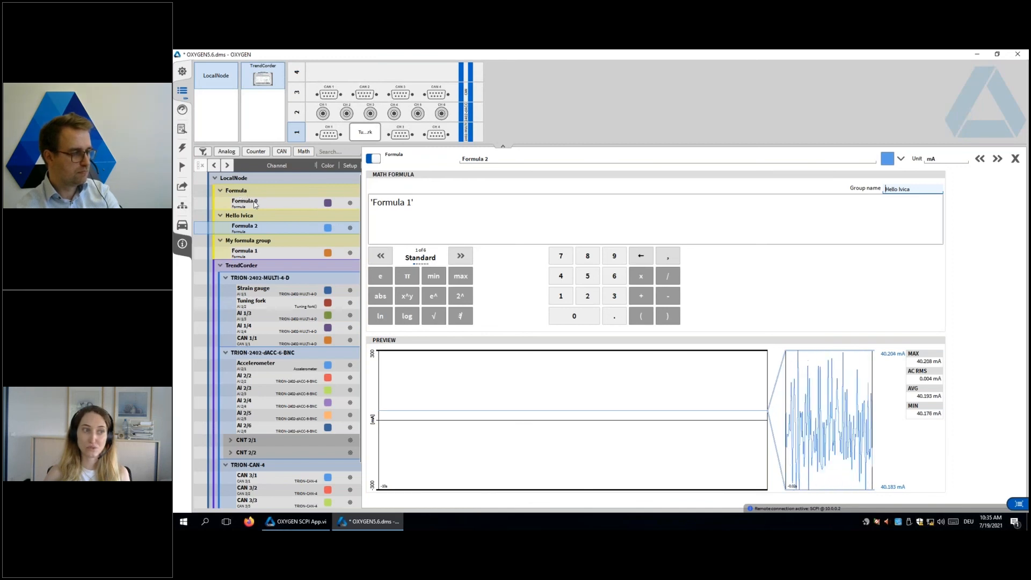
Step: Assign Formula 0 to the same greeting-named group as Formula 2, return to the channel list and deselect the channel
click(347, 207)
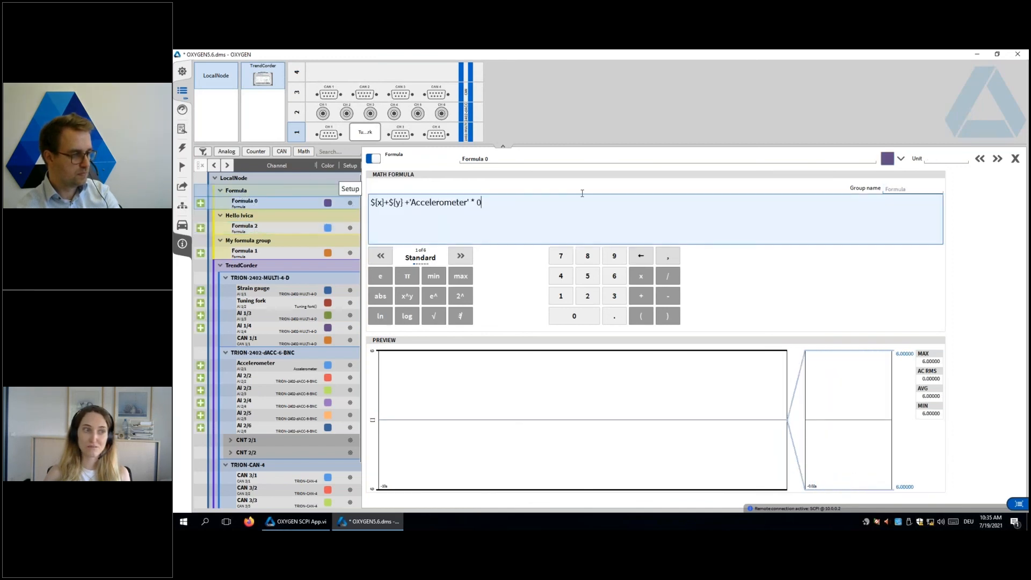
text(He)
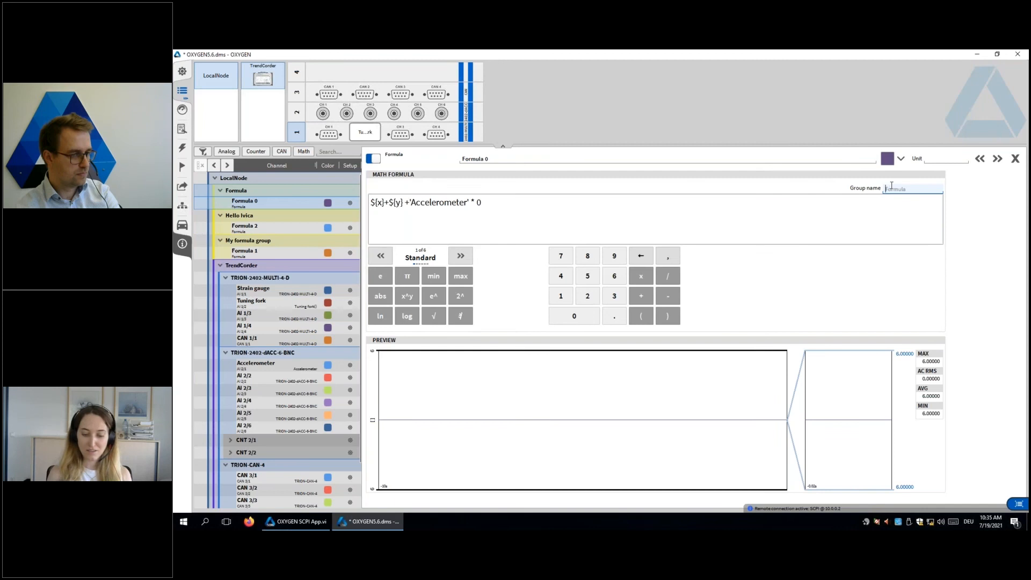
text(llo Ivica)
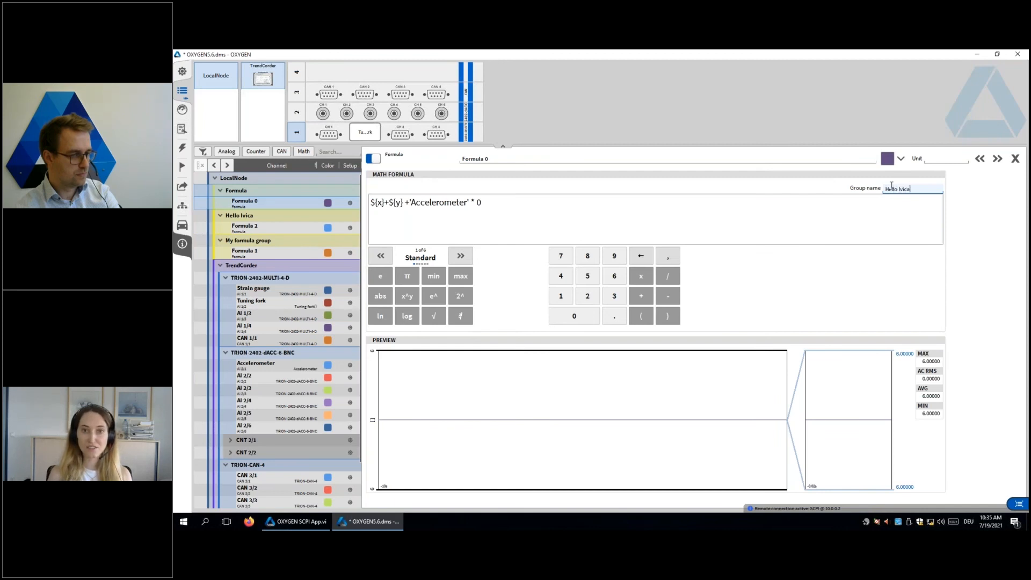
key(Return)
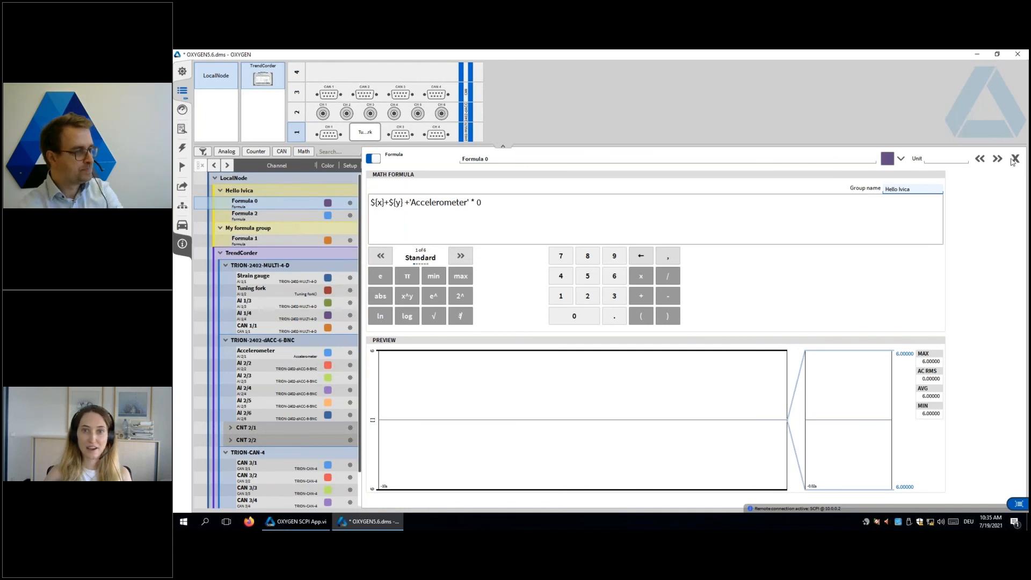
click(980, 161)
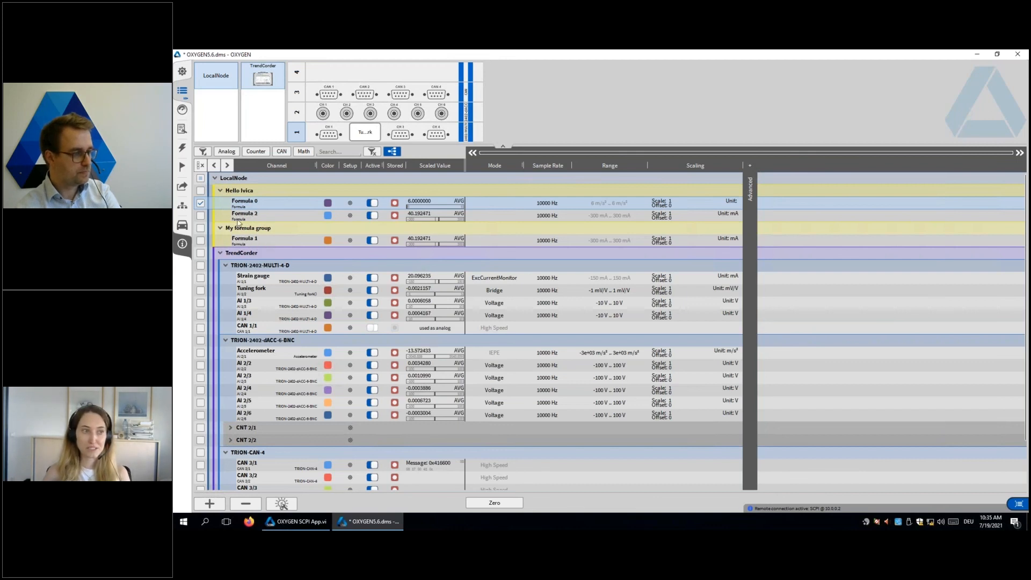
click(200, 203)
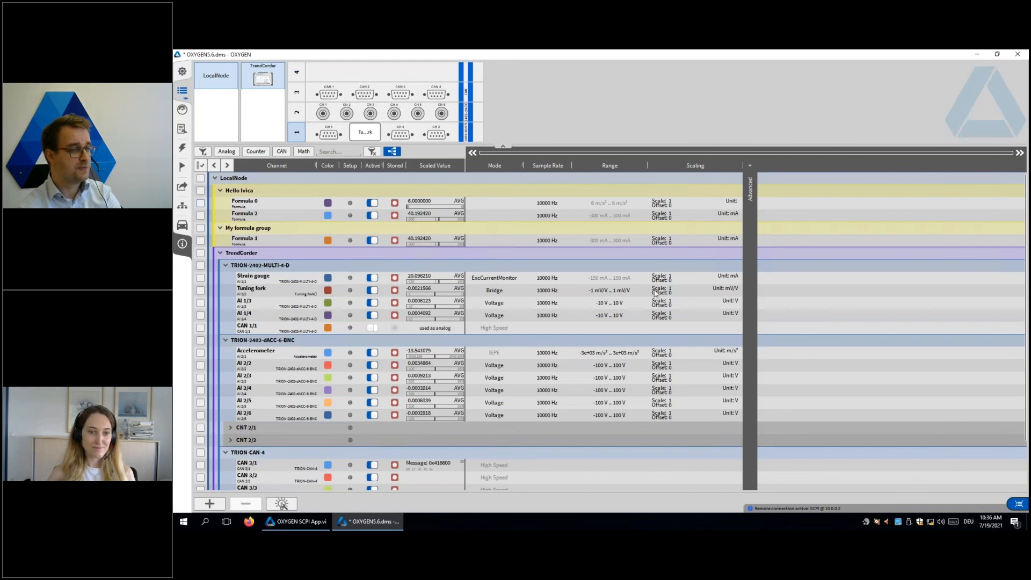
Step: Minimize the remote session, switch to Firefox and open the OXYGEN measurement software page on the DEWETRON website
mouse_move(713, 52)
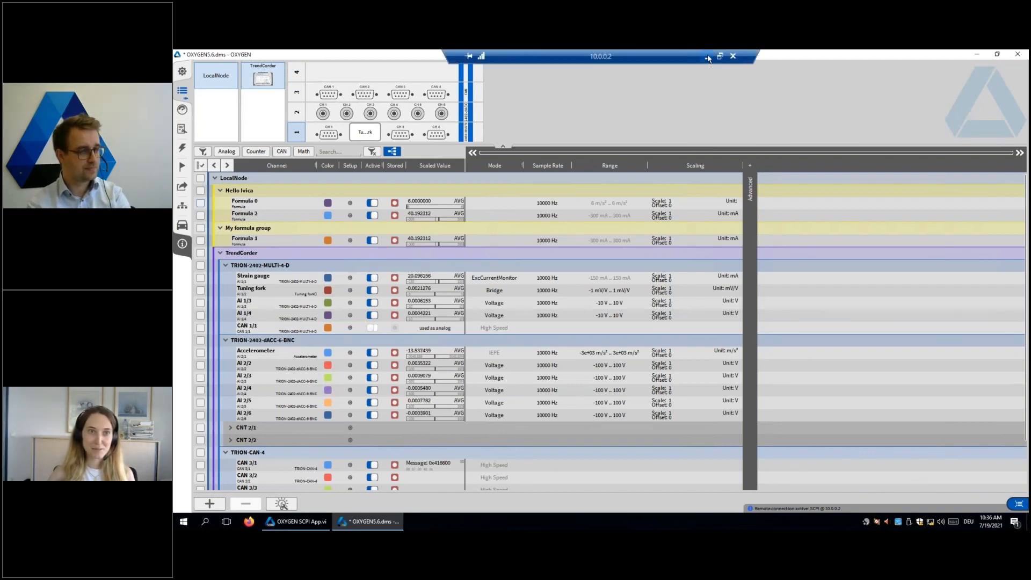
click(707, 56)
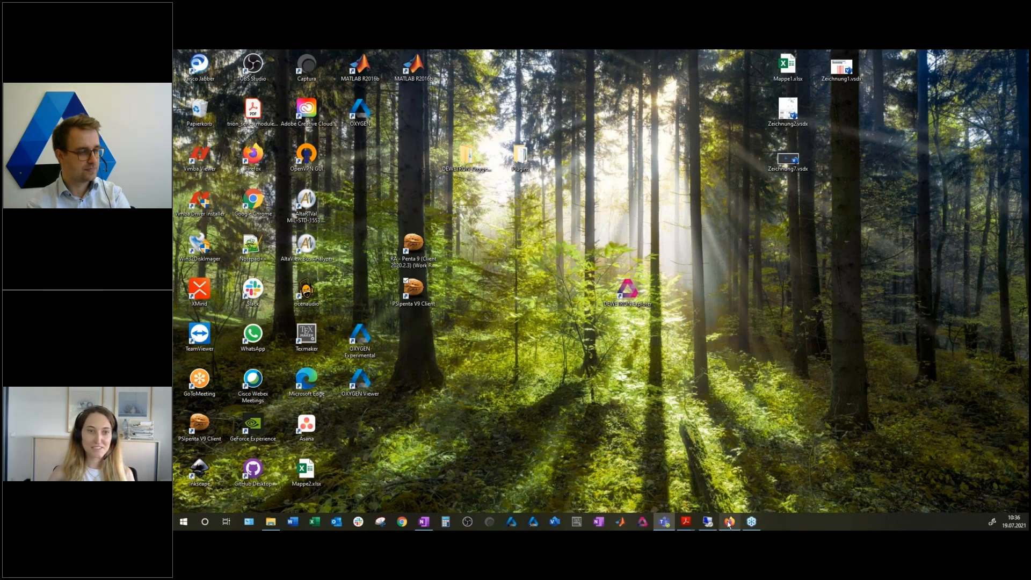
click(728, 522)
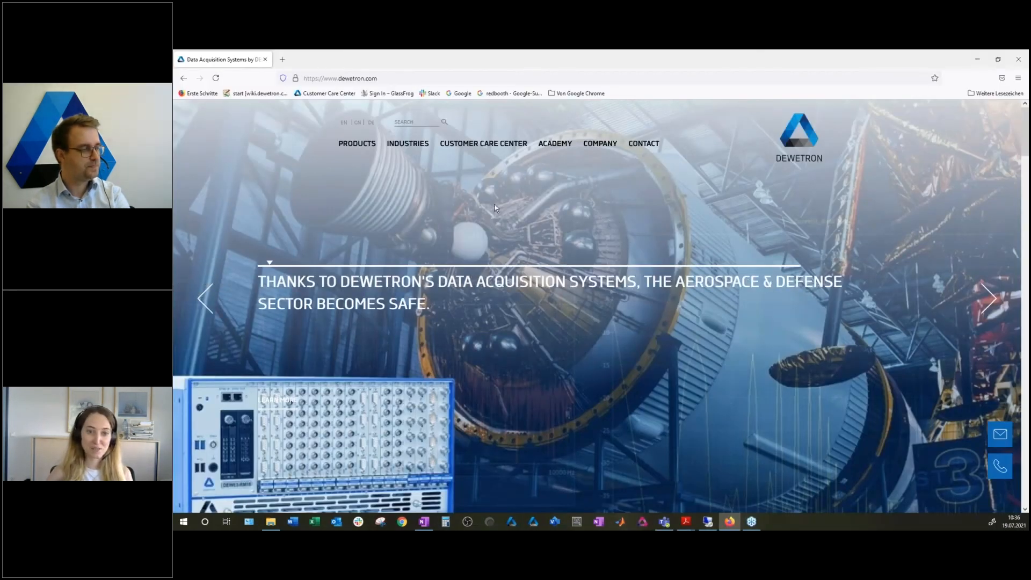
mouse_move(352, 145)
click(380, 275)
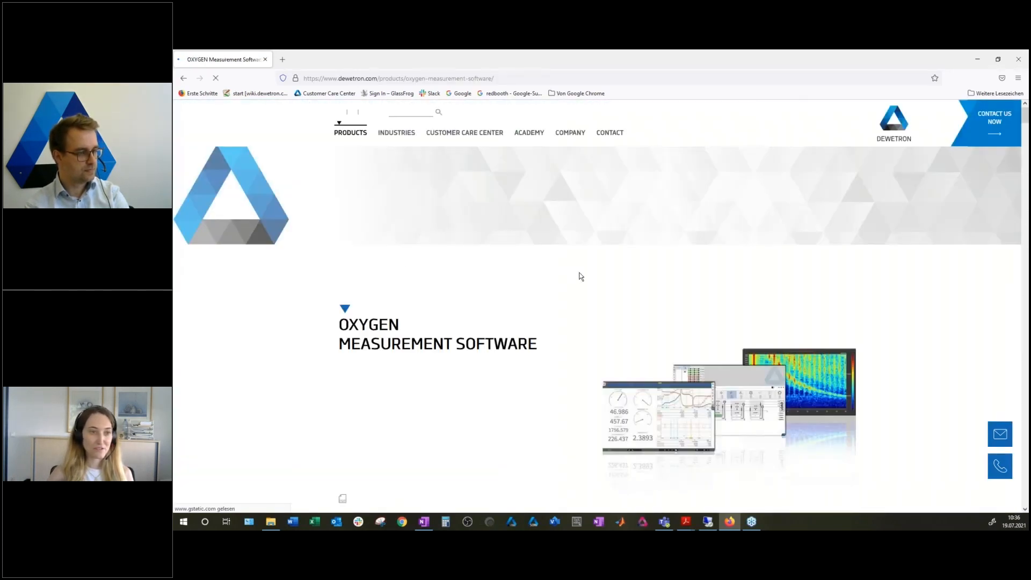
scroll(581, 276, down, 4)
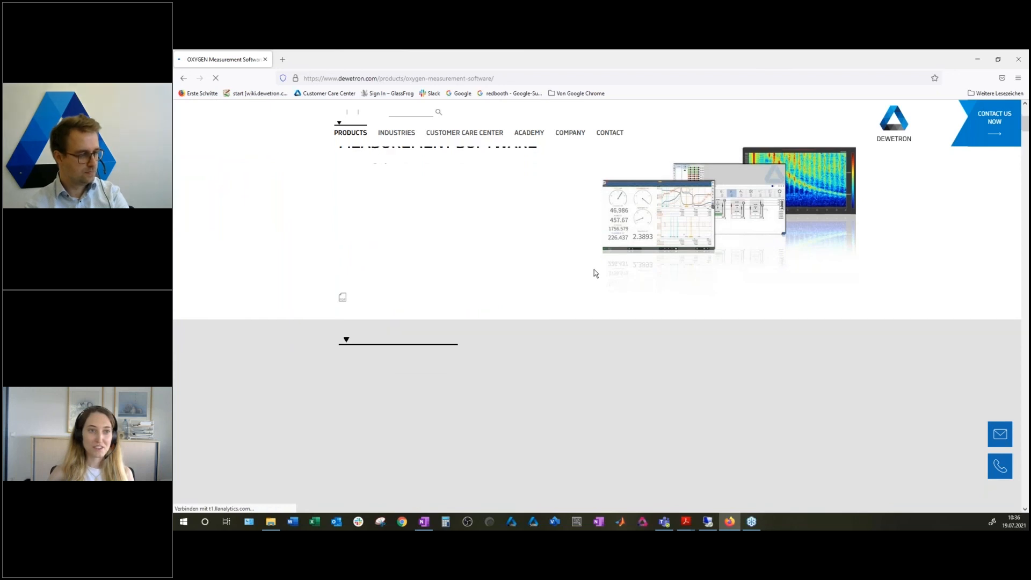
Step: Find the OXYGEN Roadmap section on the product page and expand its full details
scroll(595, 273, down, 5)
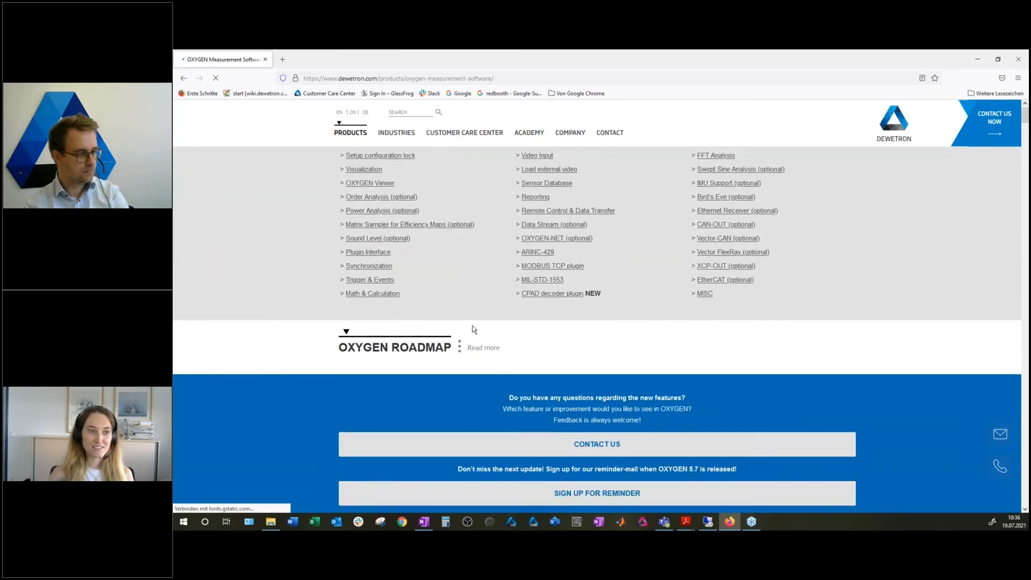
scroll(477, 327, down, 4)
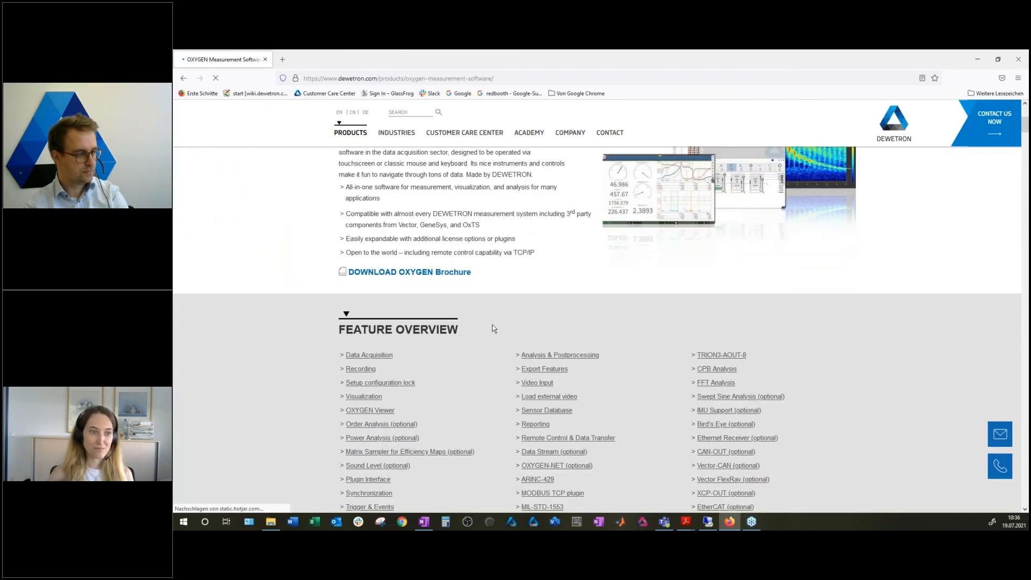
scroll(494, 329, down, 5)
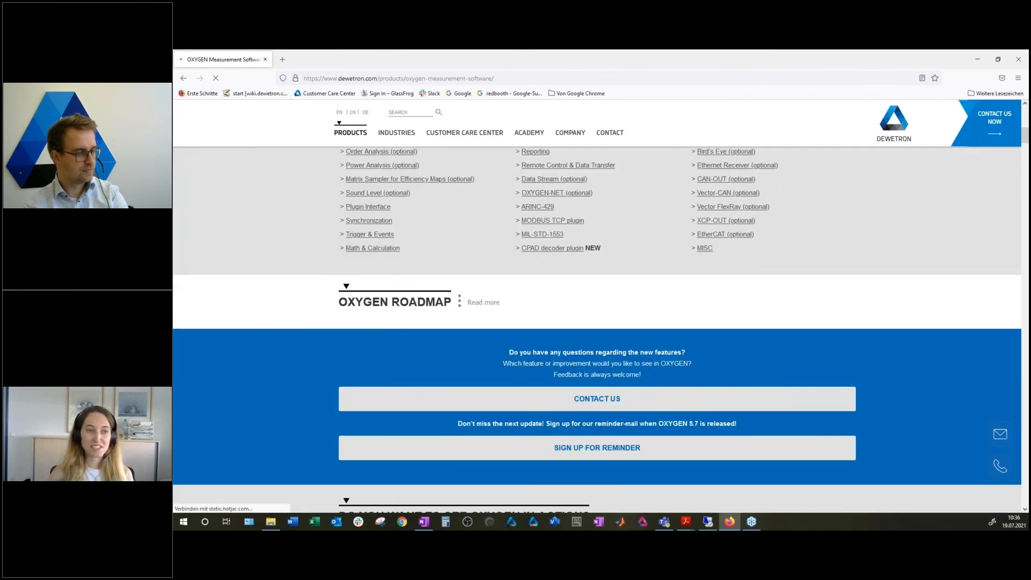
click(473, 304)
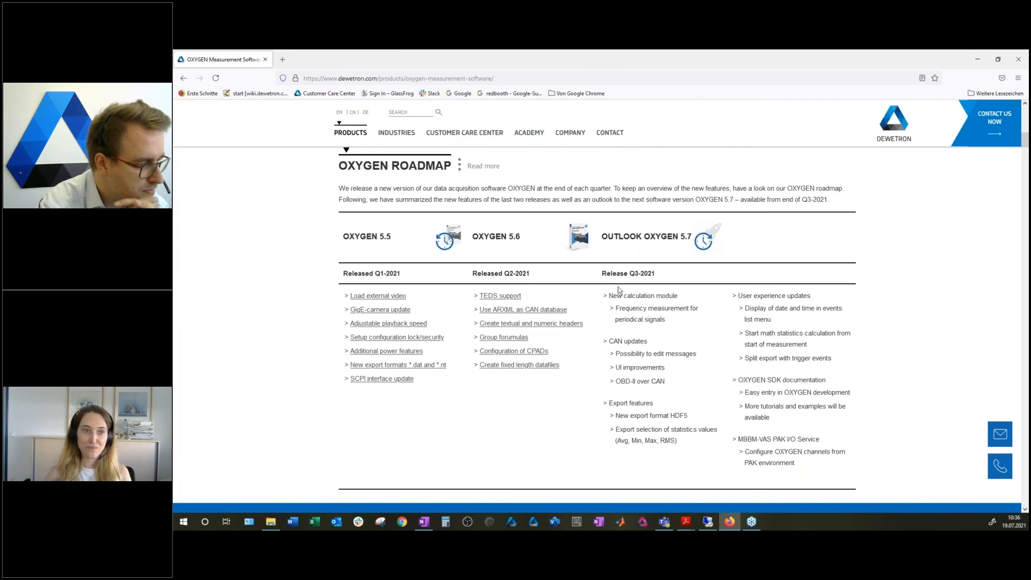
Step: Review the Outlook OXYGEN 5.7 part of the roadmap, covering the release quarter, the export features and the MBBM-VAS PAK I/O Service entry
drag(630, 273, 636, 274)
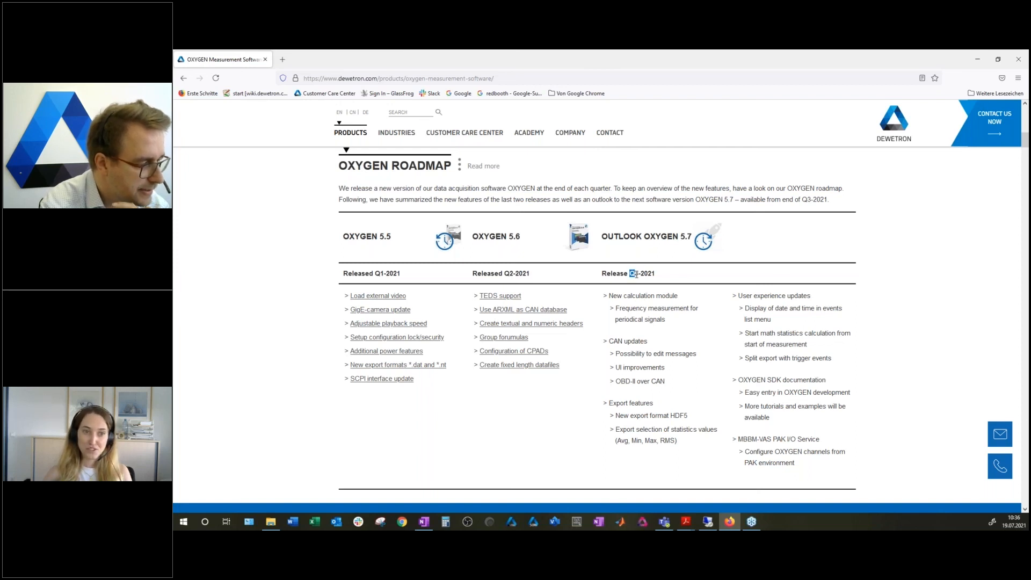
click(654, 274)
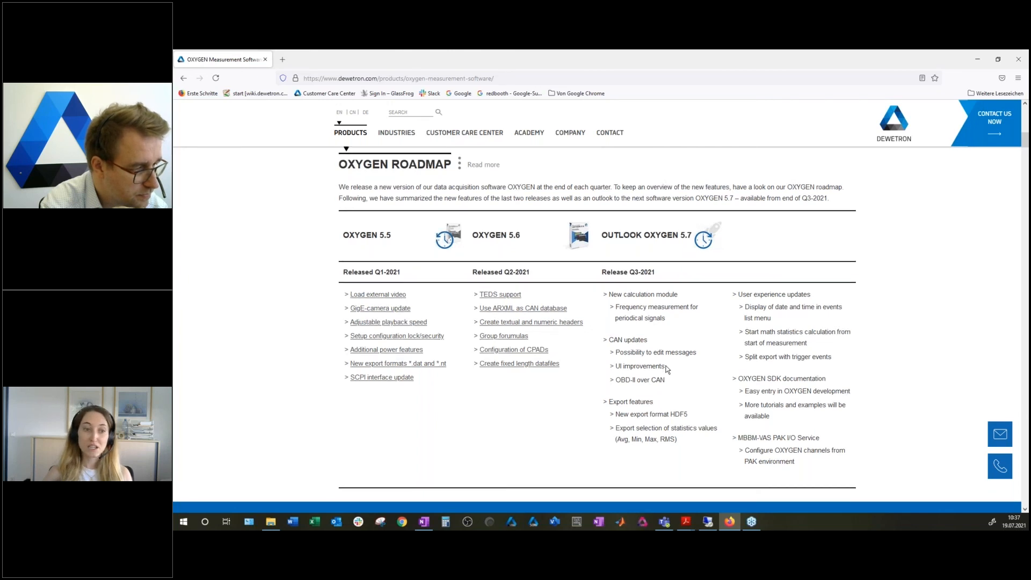
scroll(666, 369, down, 1)
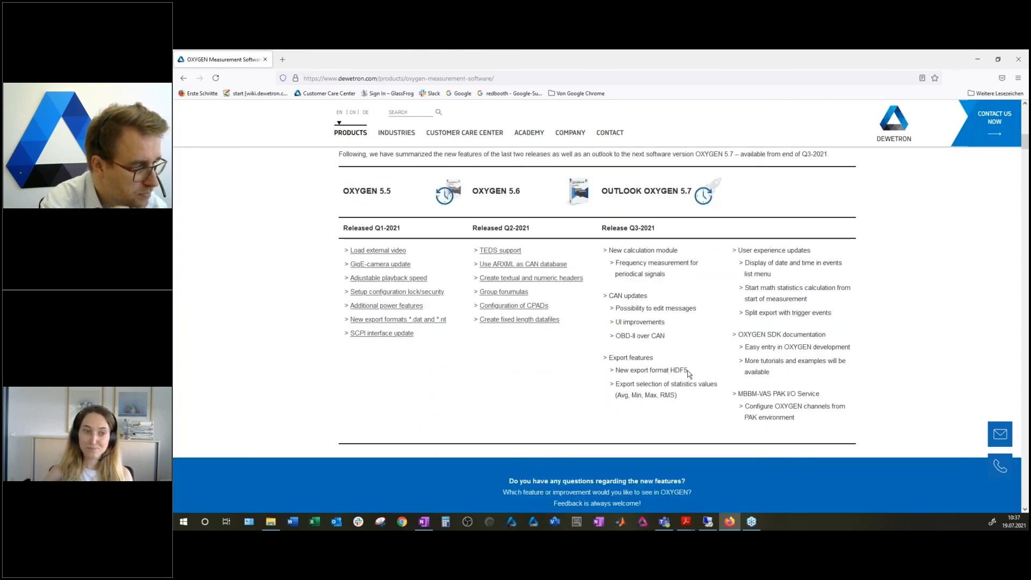
drag(635, 384, 699, 384)
click(710, 394)
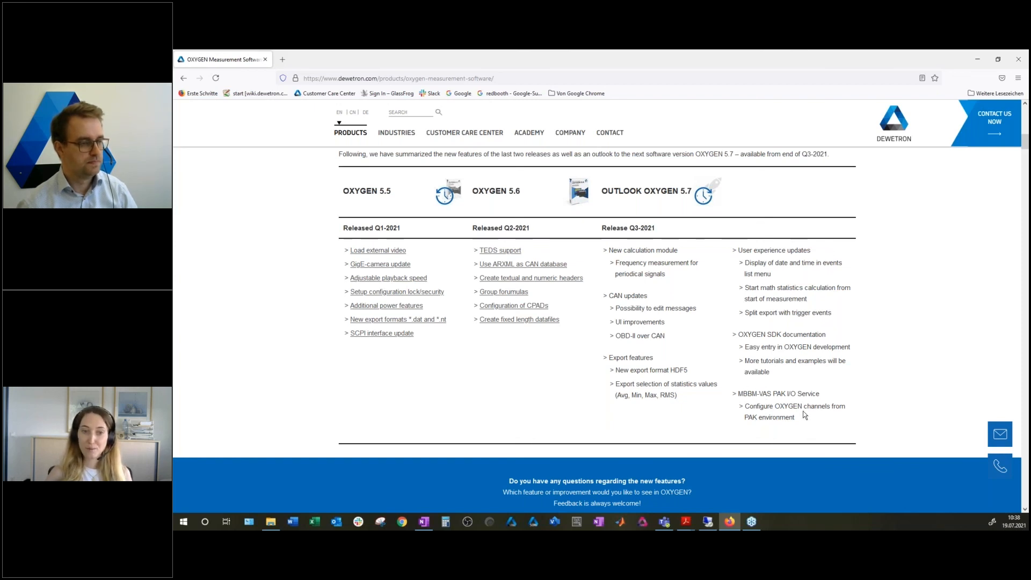
drag(770, 406, 821, 417)
click(821, 417)
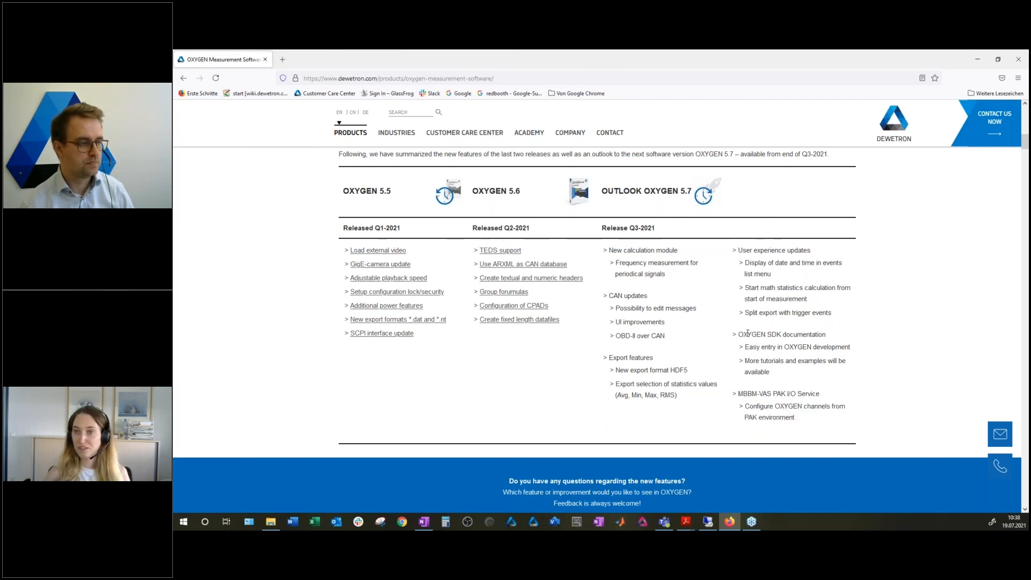